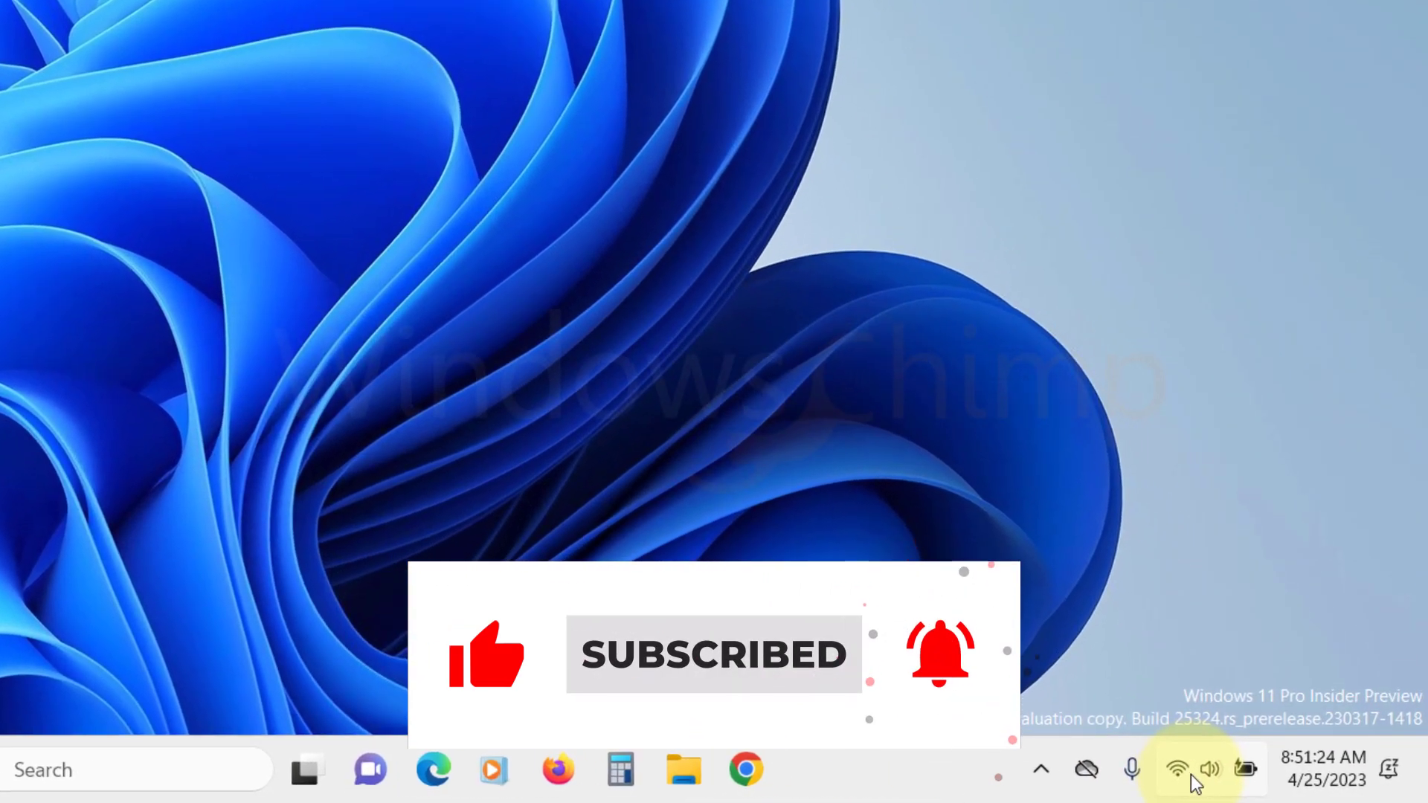
Add a Bluetooth tile to Quick Settings beside Wi-Fi, then toggle Bluetooth.
click(1273, 785)
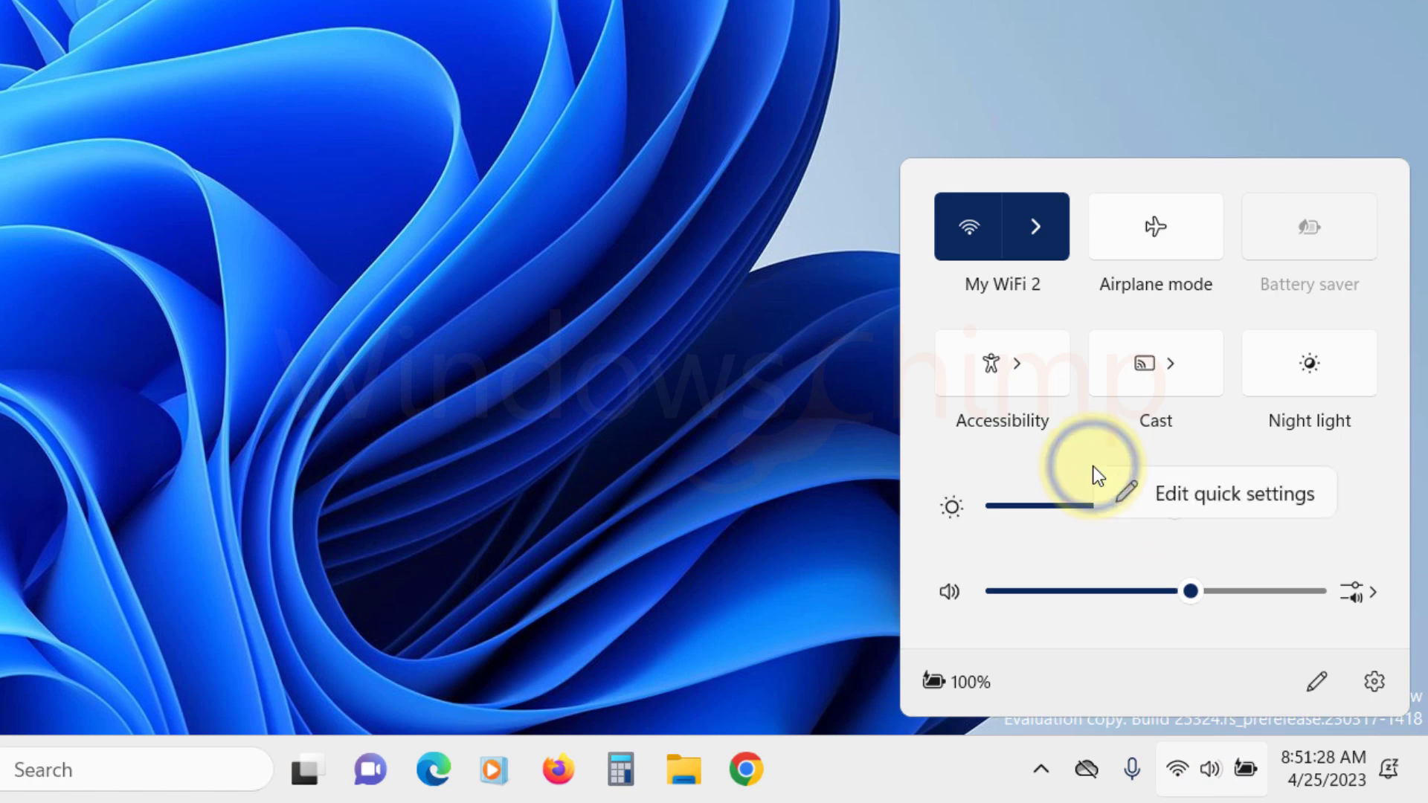
click(1163, 486)
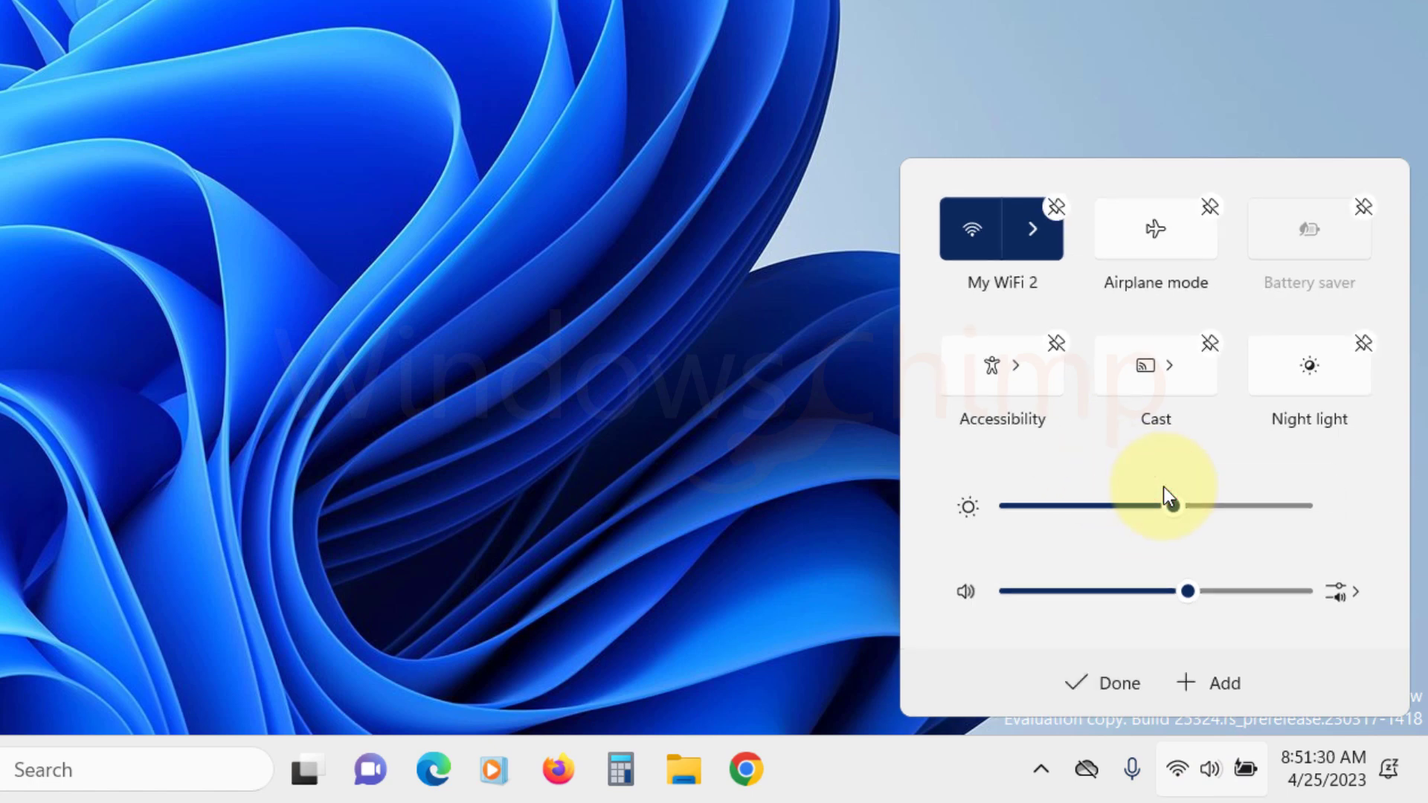
click(1219, 684)
click(1185, 433)
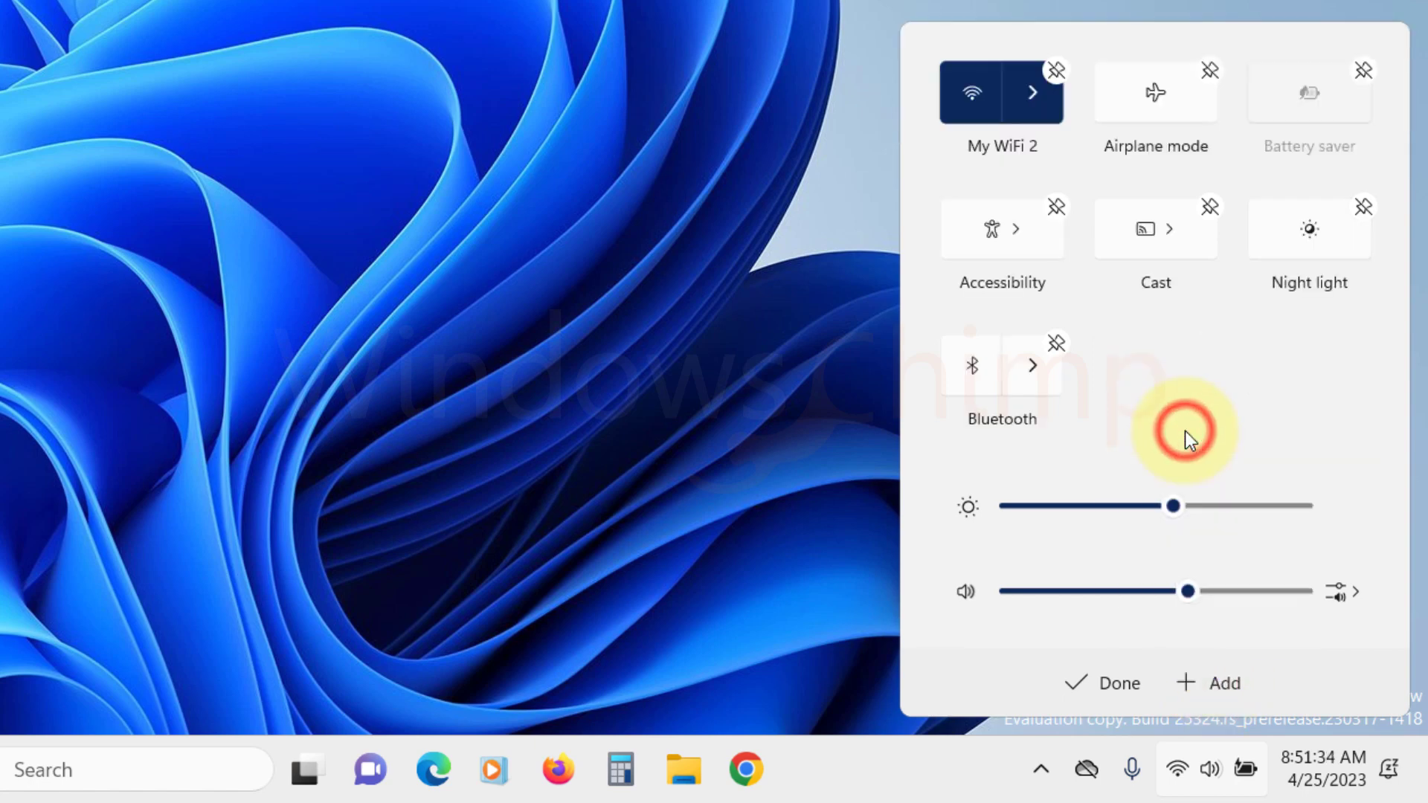
drag(985, 377, 984, 378)
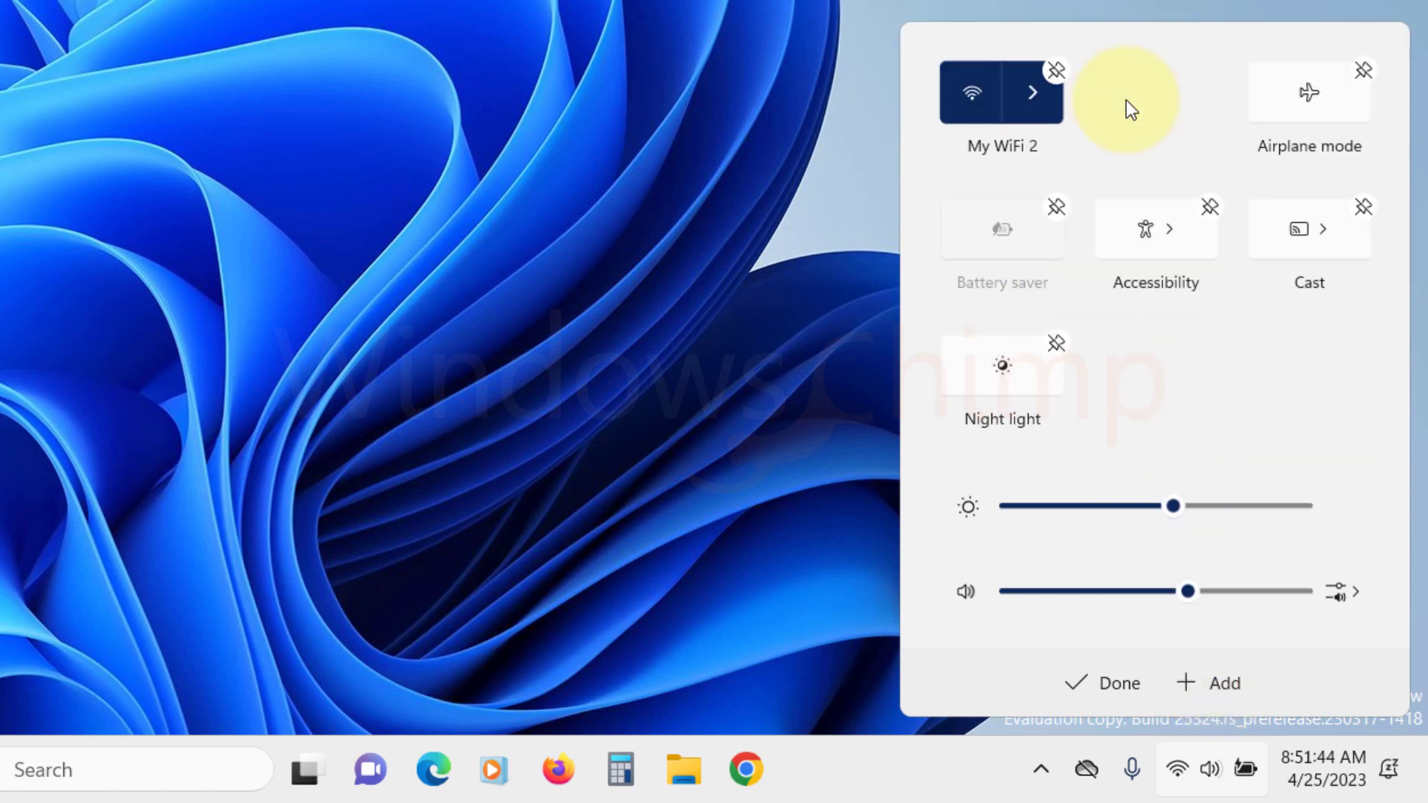
drag(1126, 100, 1131, 98)
click(1108, 688)
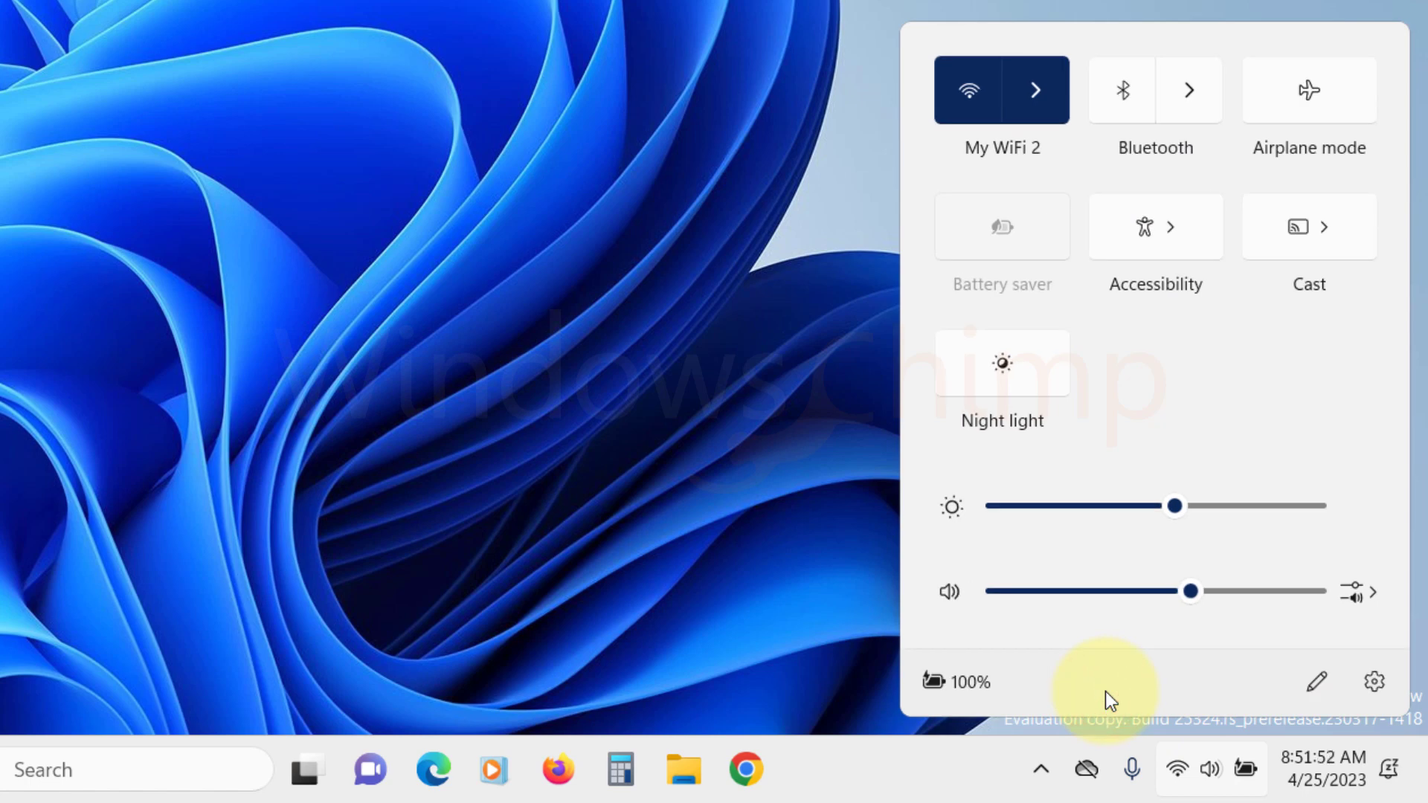
click(1123, 90)
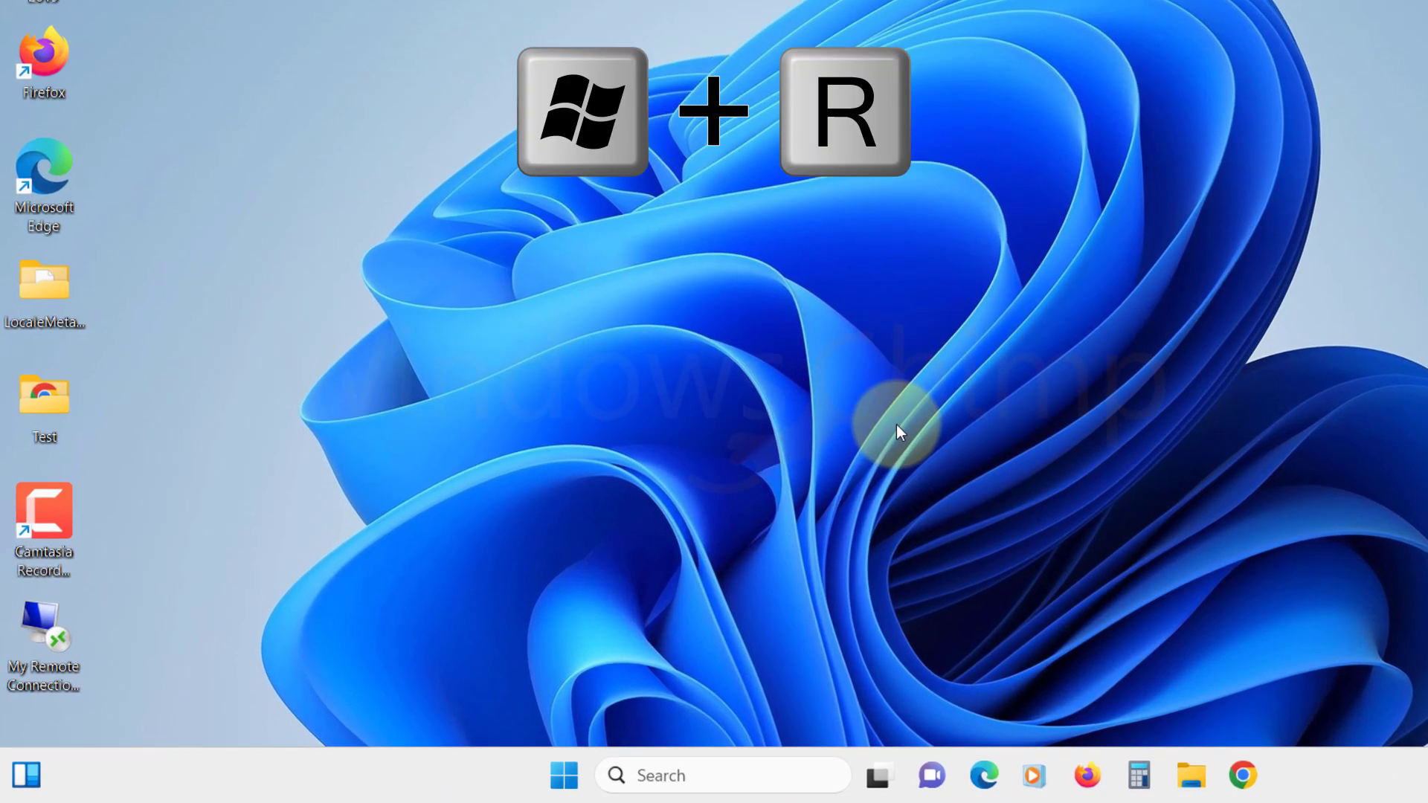
Run services.msc from the Run dialog to open the Services console.
key(super+r)
text(services.)
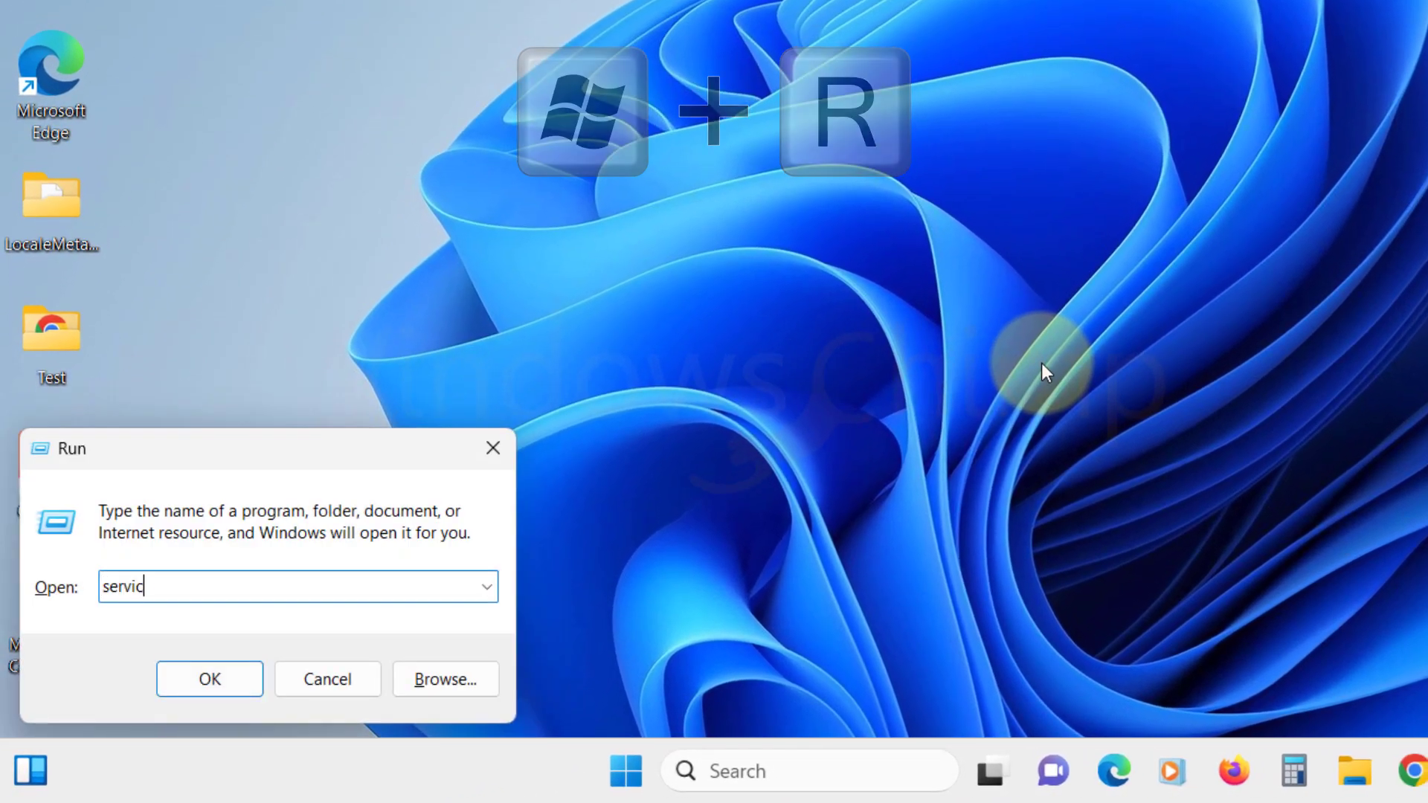
key(Return)
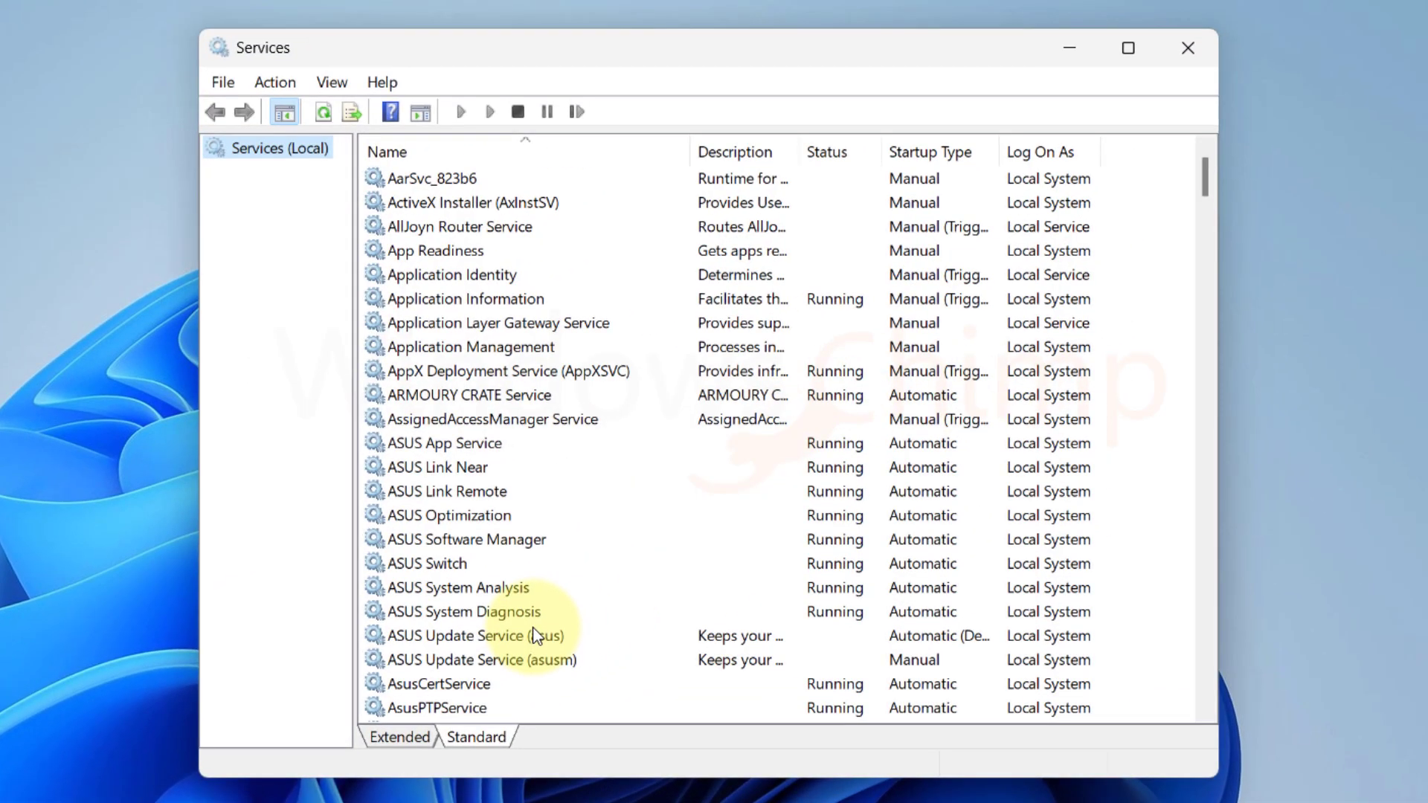
Find the Bluetooth Support Service in the list and open its properties.
scroll(505, 521, down, 2)
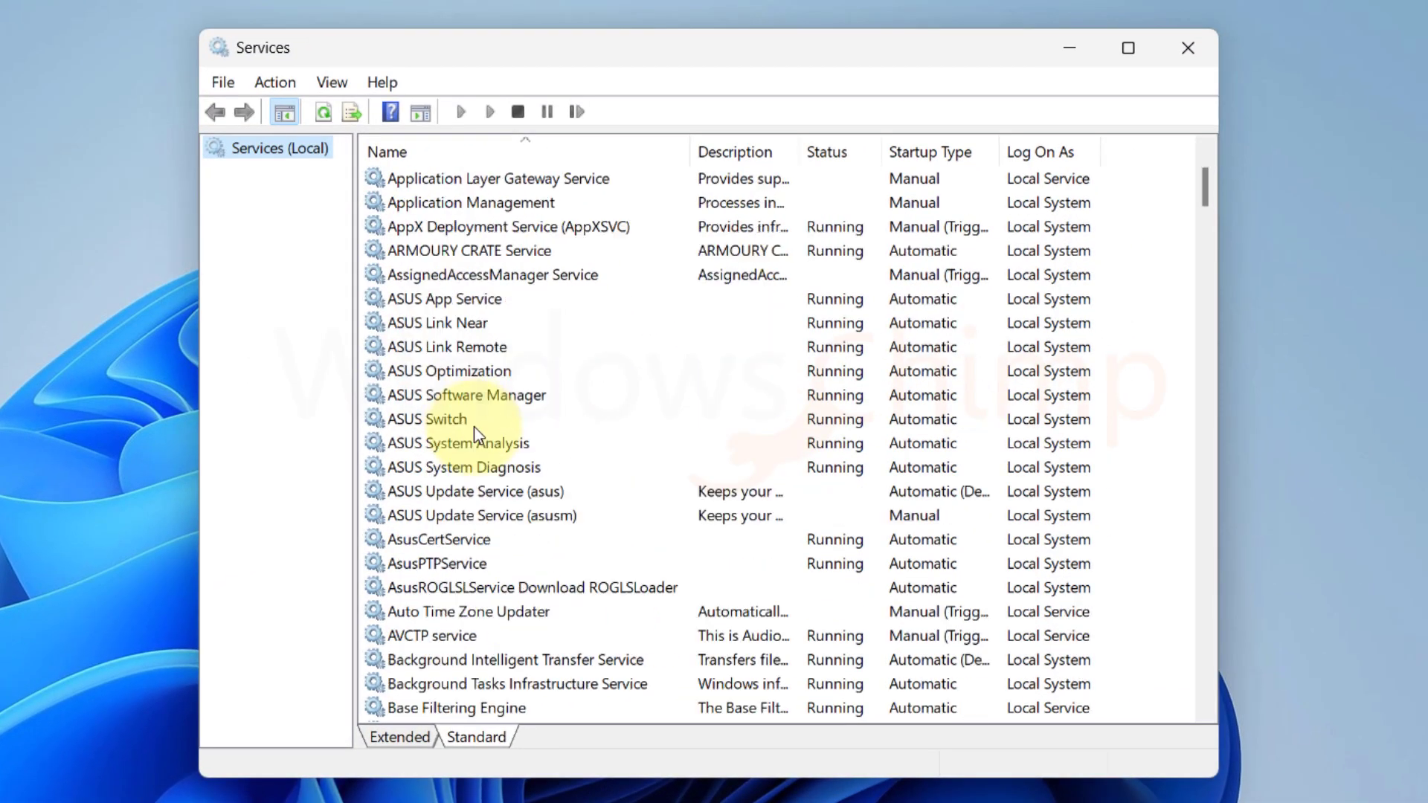
click(472, 444)
key(b)
scroll(470, 549, down, 3)
scroll(467, 543, down, 2)
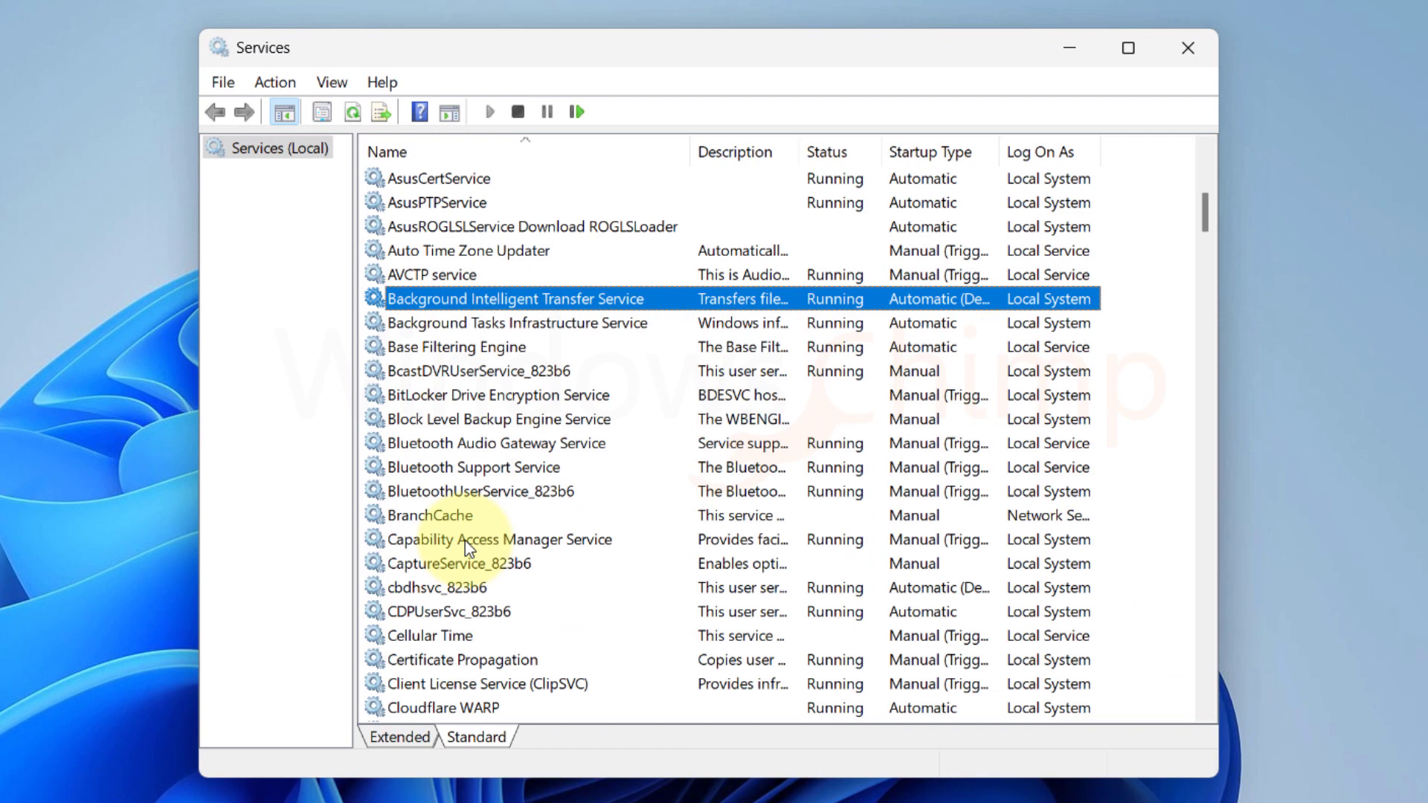
click(476, 467)
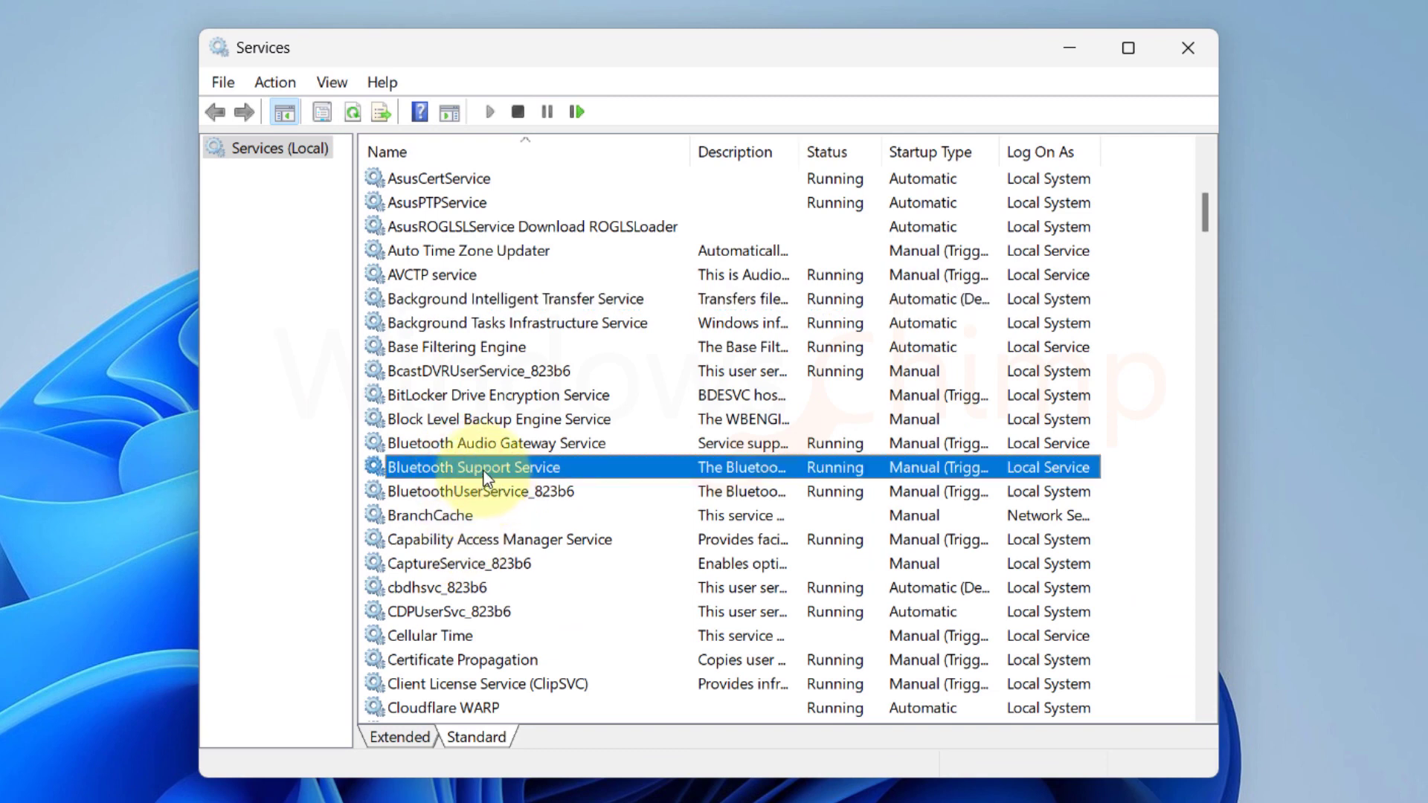
double_click(483, 470)
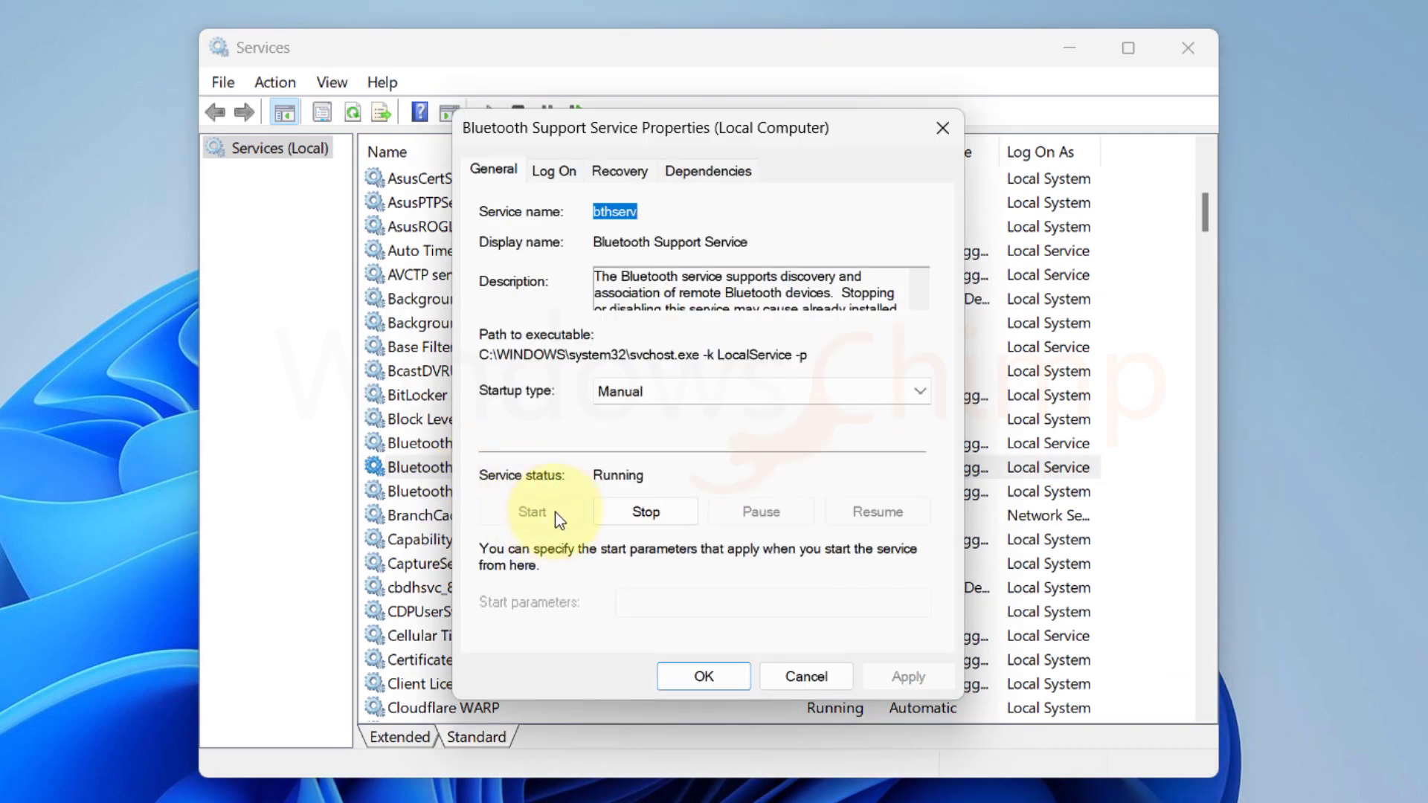
Stop and restart the service, set startup type to Automatic, then show Start's power options.
click(655, 512)
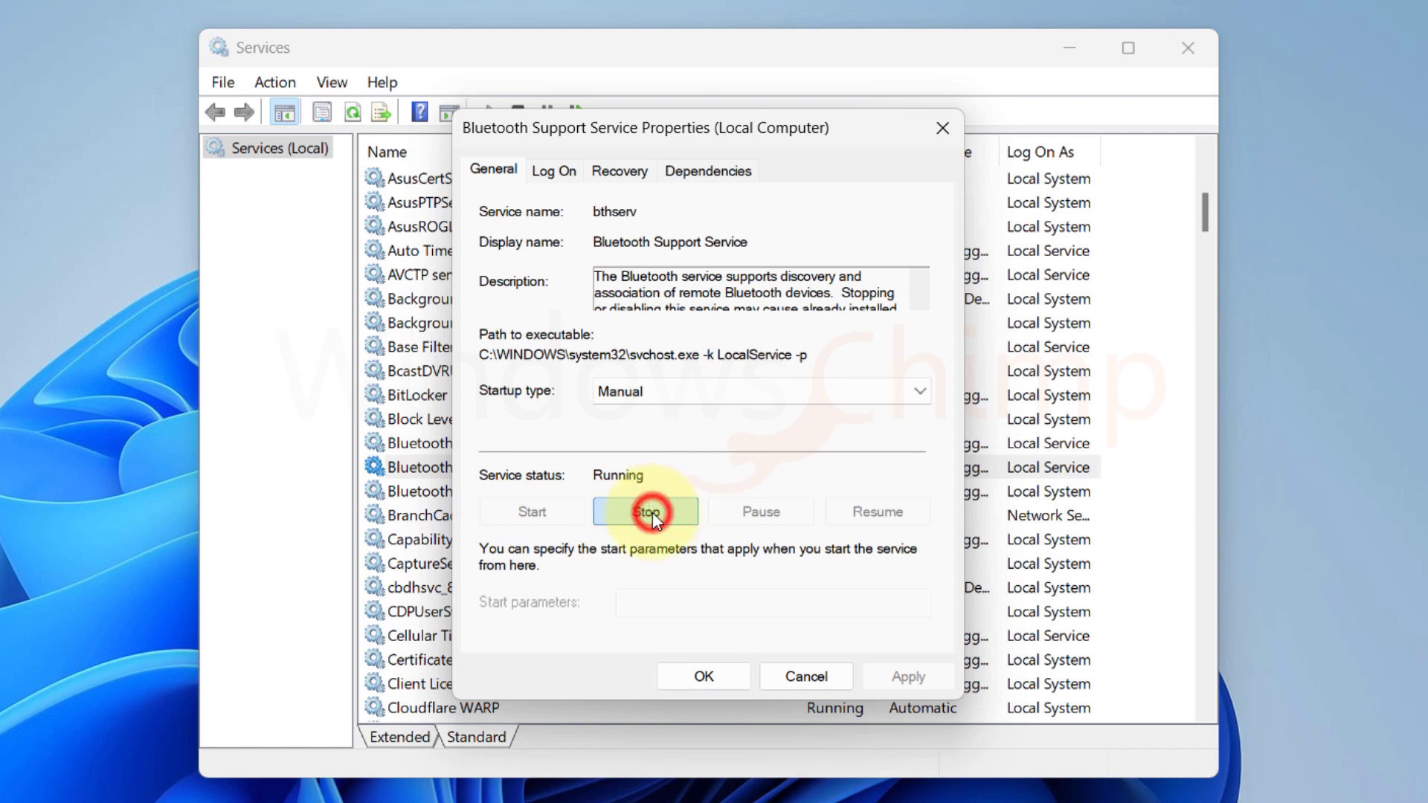
click(775, 571)
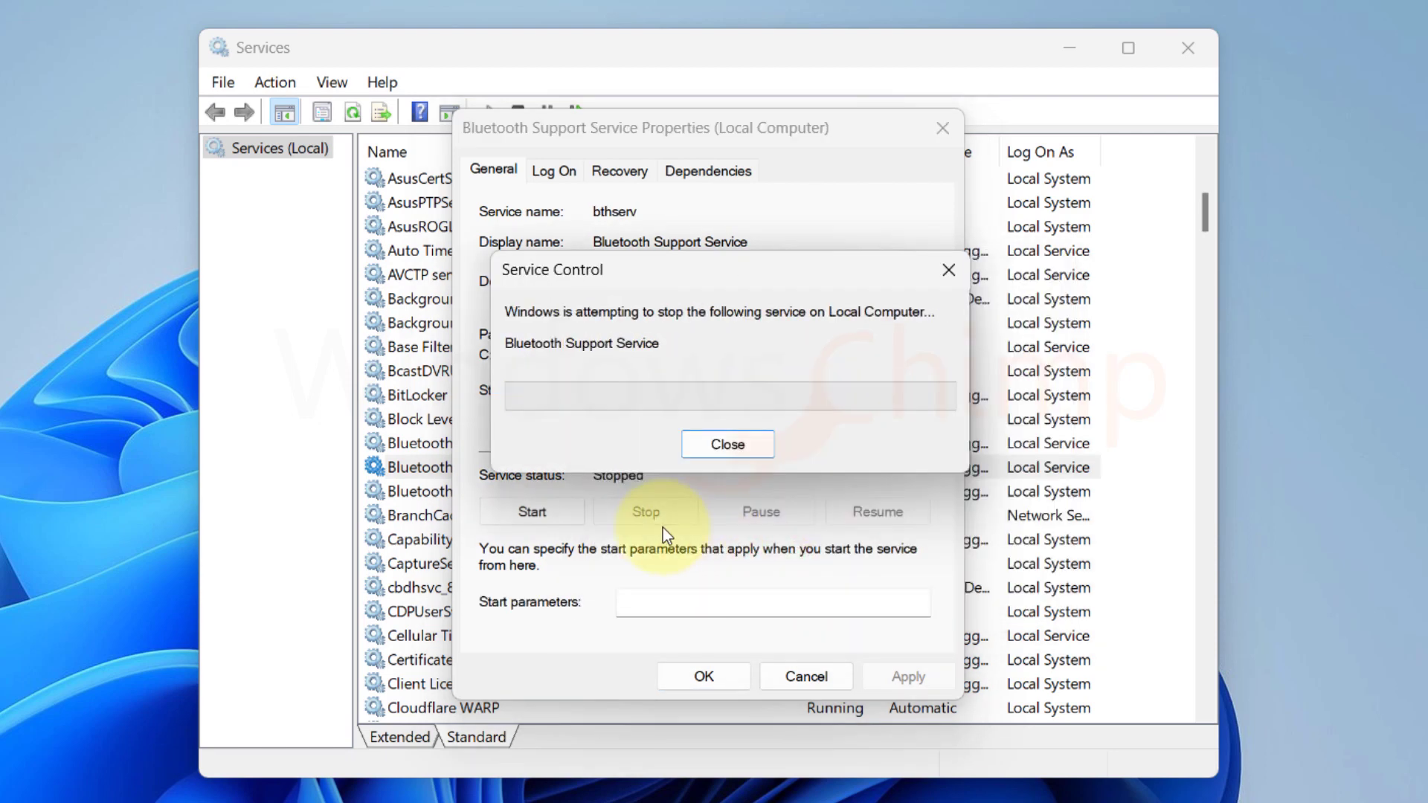
click(559, 511)
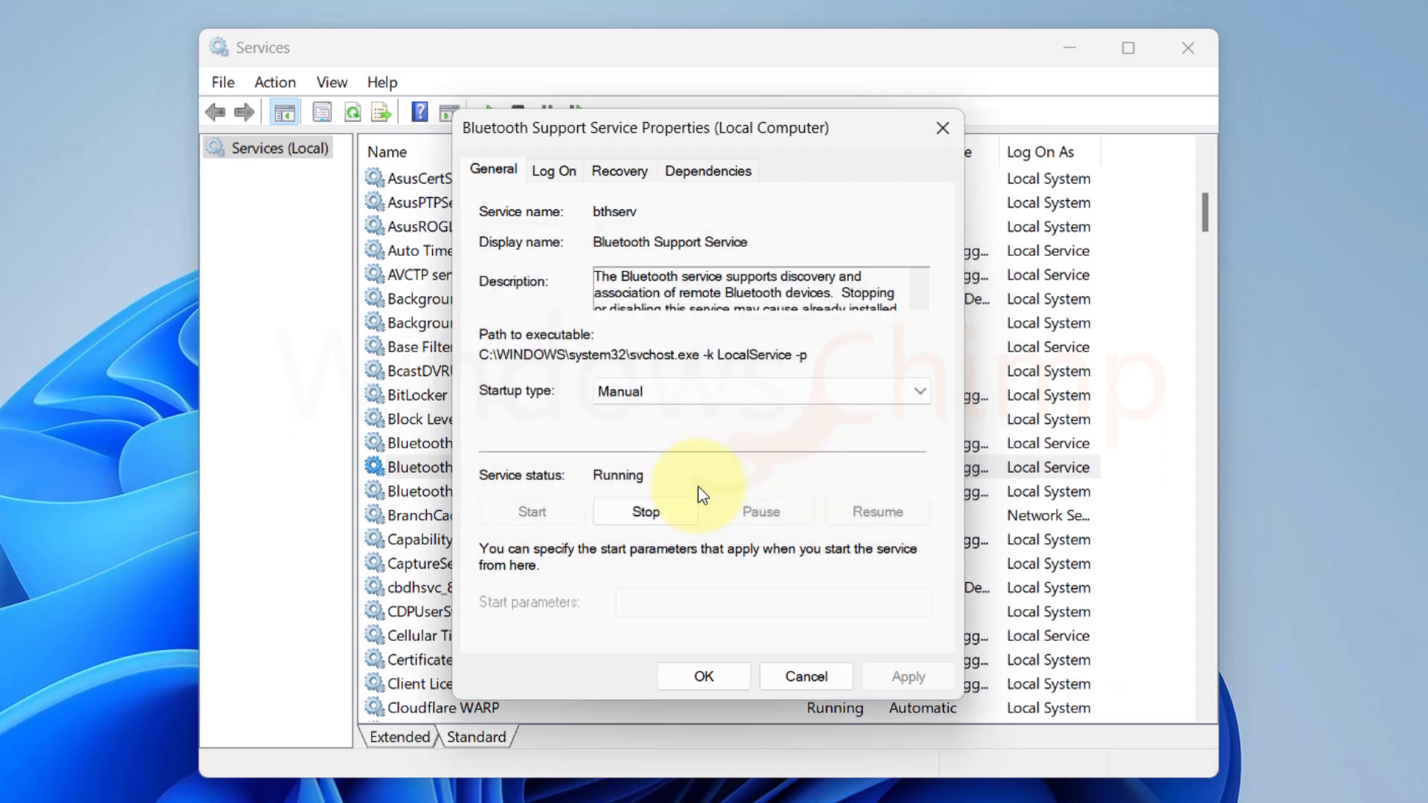
click(750, 391)
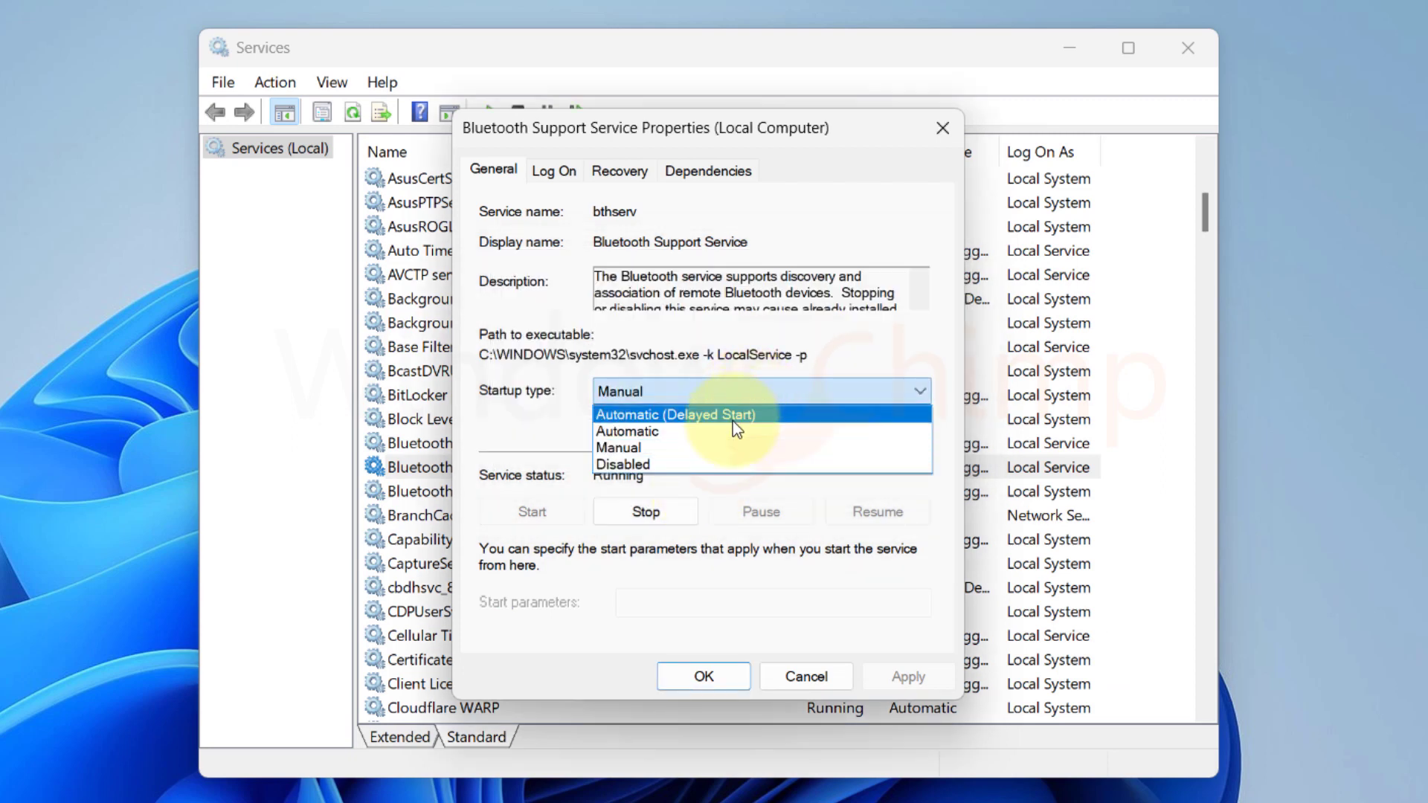
click(697, 432)
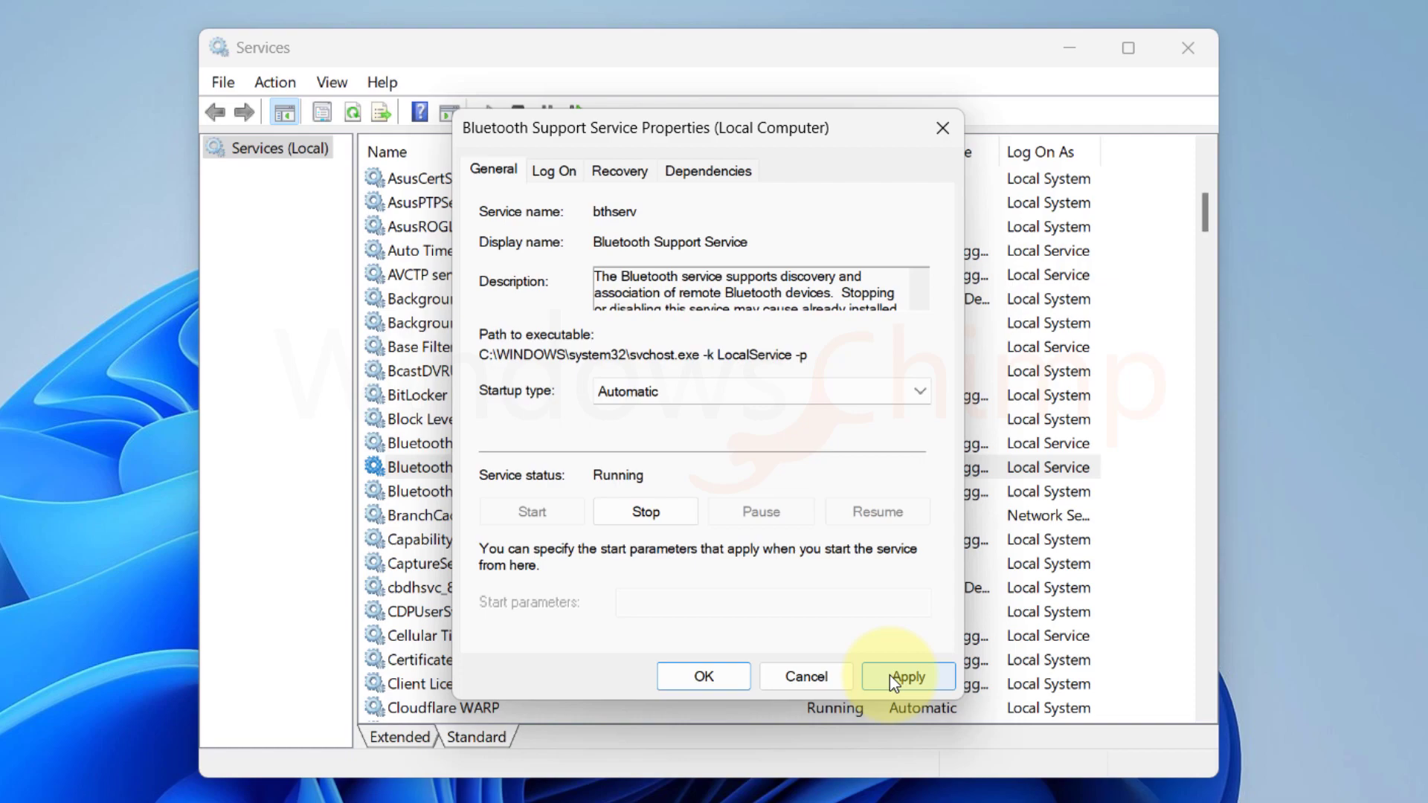
click(889, 675)
click(705, 674)
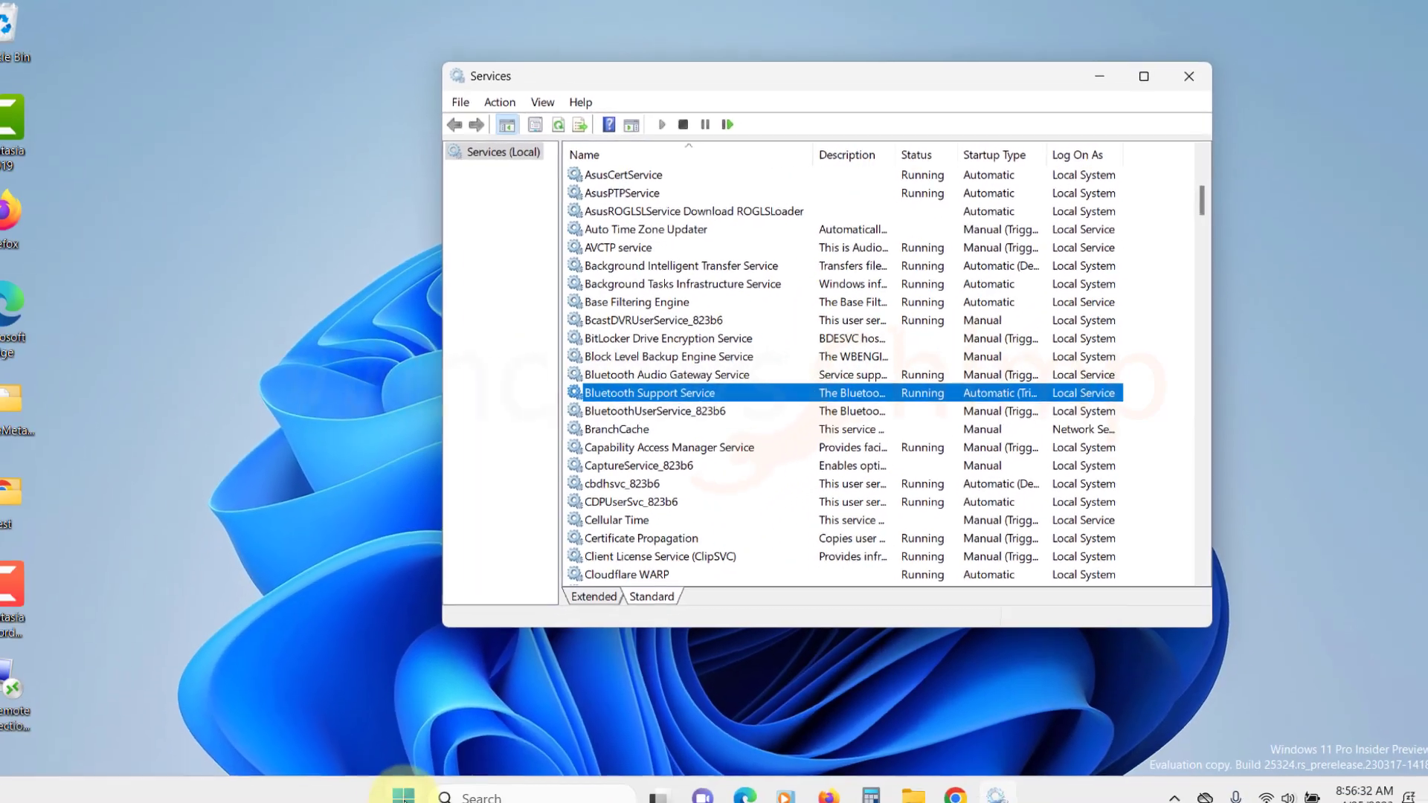
key(super)
click(944, 720)
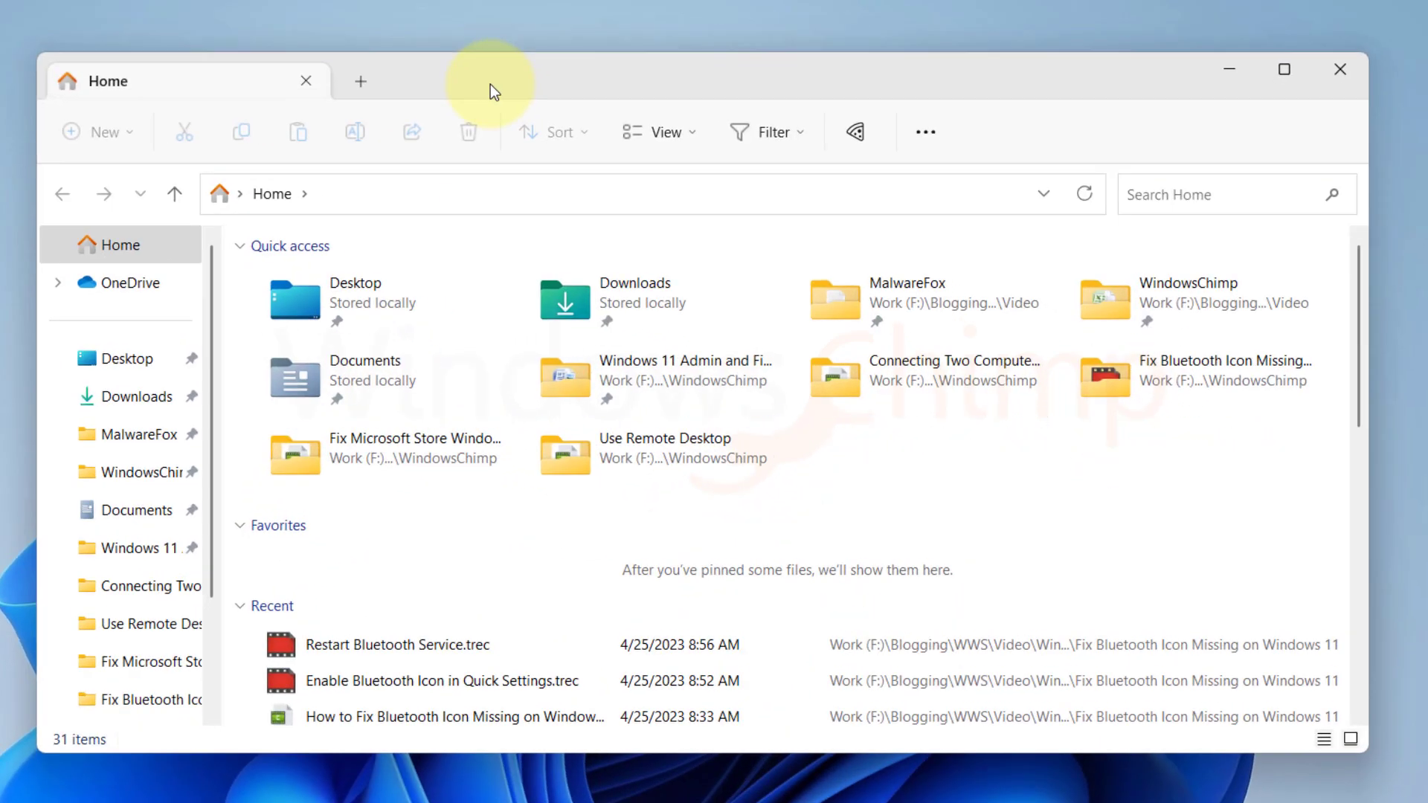
Browse from This PC to the C:\Windows\System32 folder.
scroll(112, 617, down, 3)
click(107, 659)
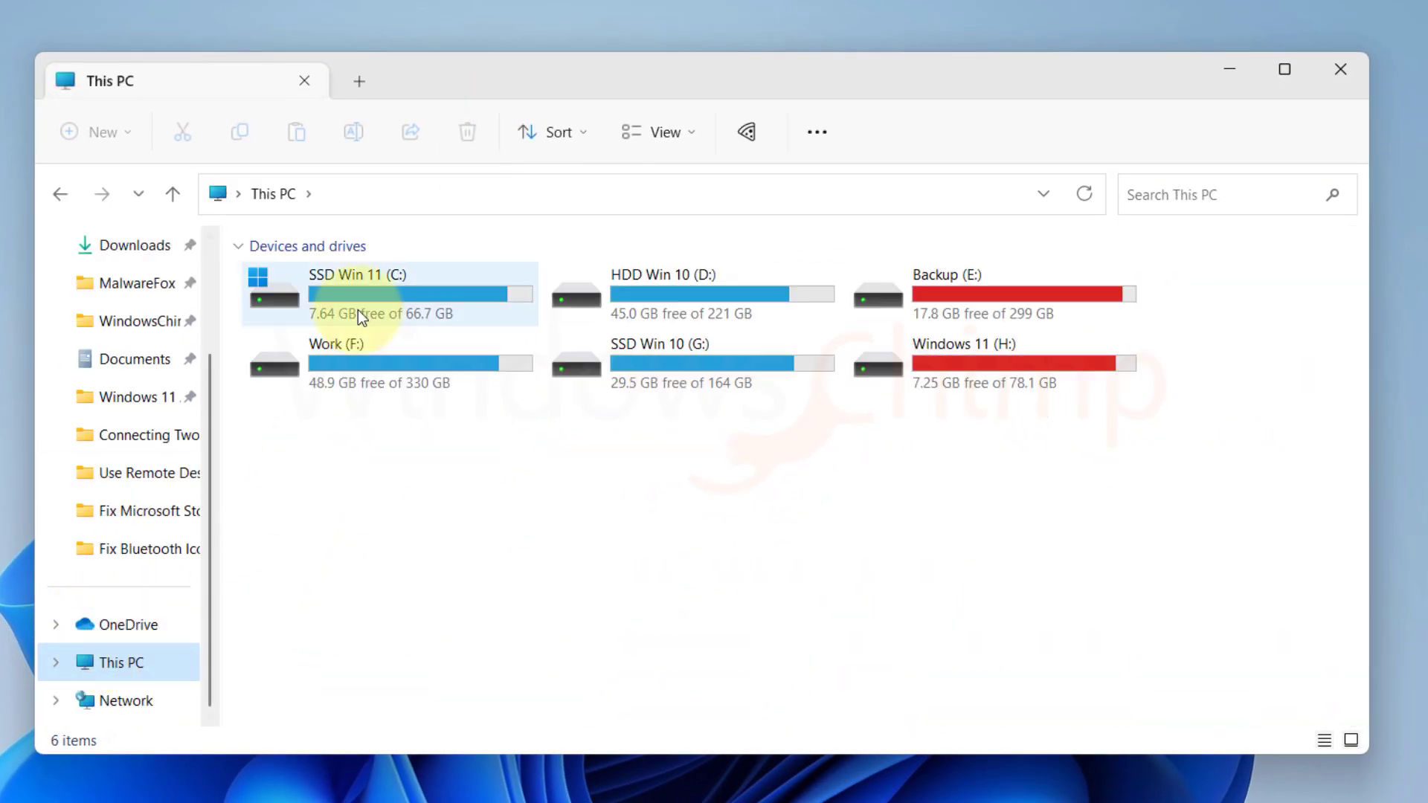
double_click(358, 310)
click(357, 407)
scroll(357, 407, down, 5)
double_click(322, 277)
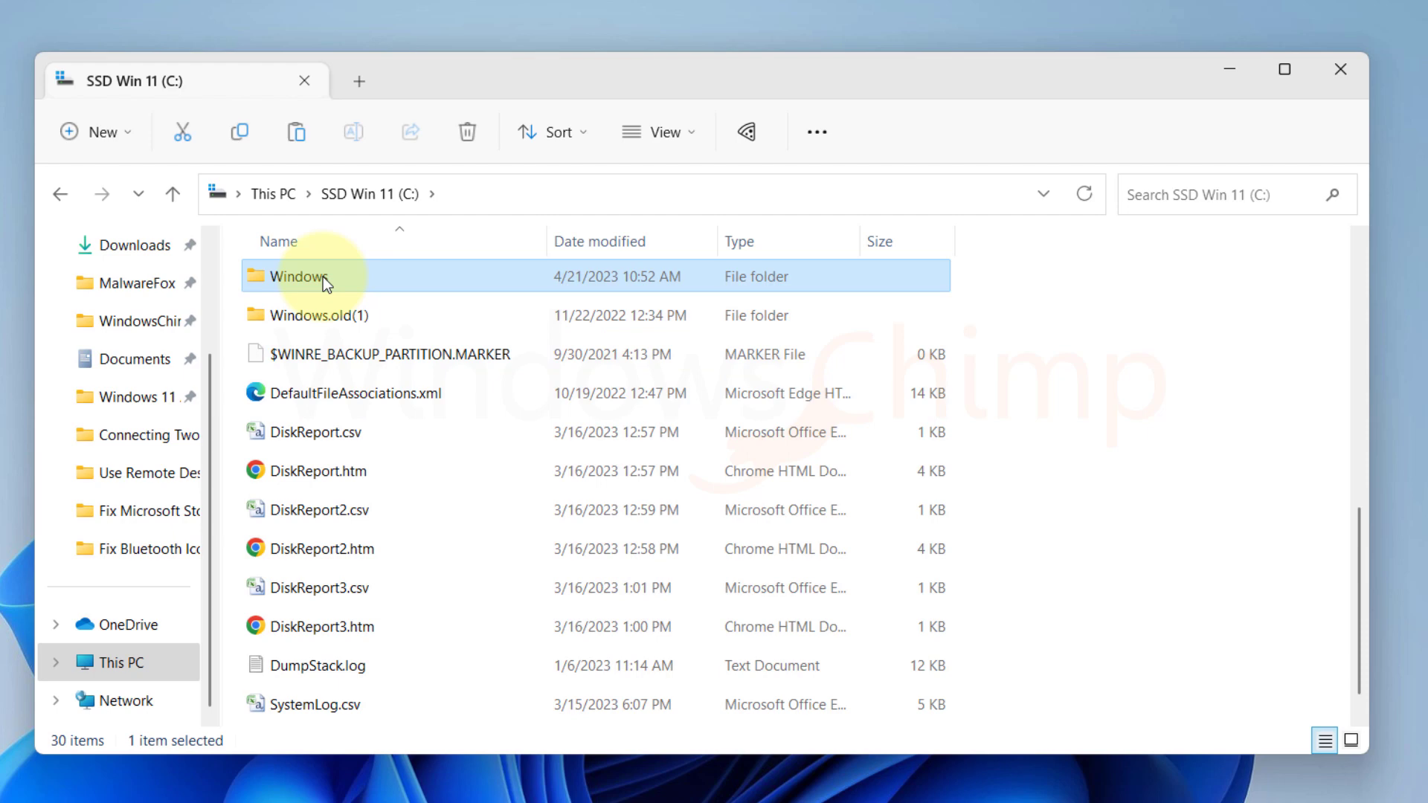
text(system)
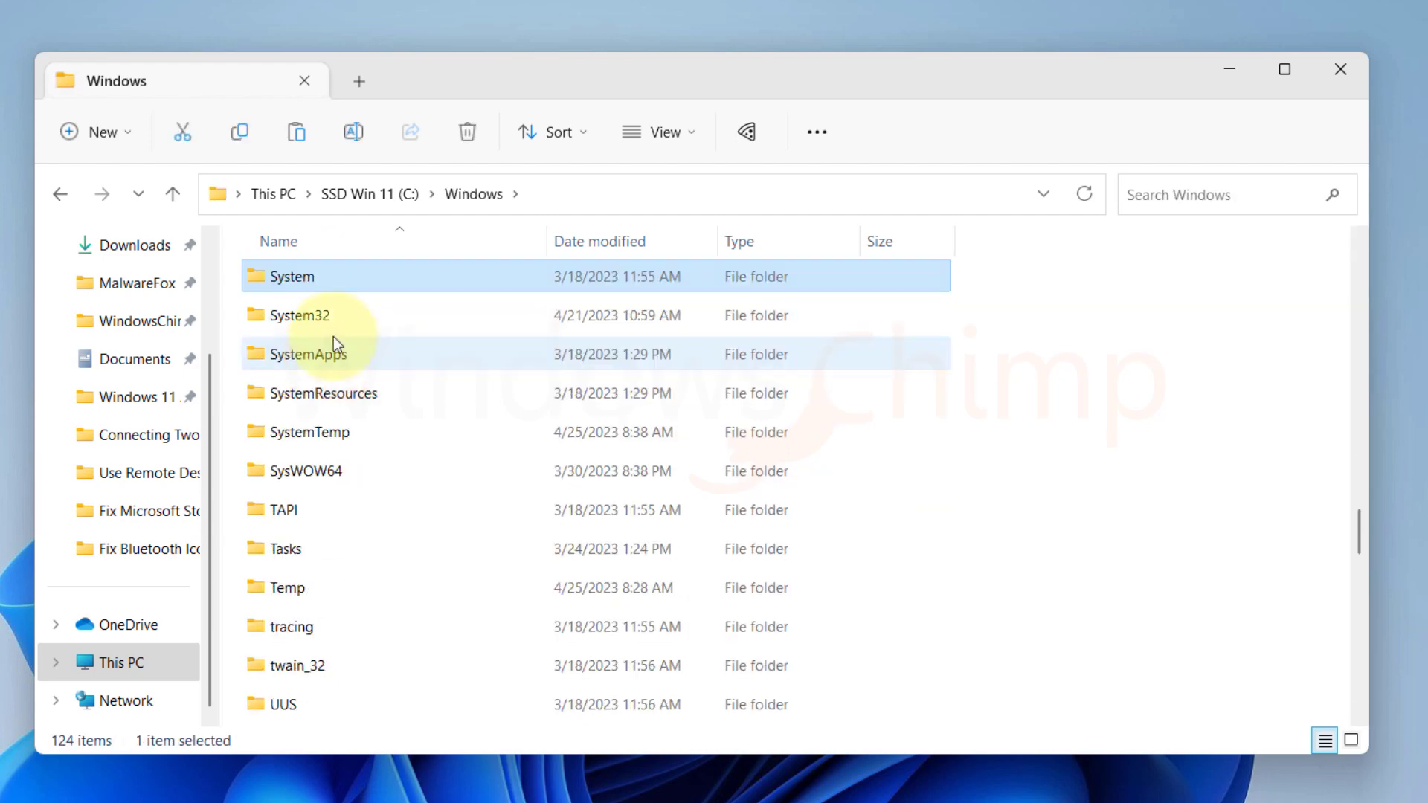
double_click(336, 318)
Copy fsquirt.exe from System32.
click(316, 359)
text(fs)
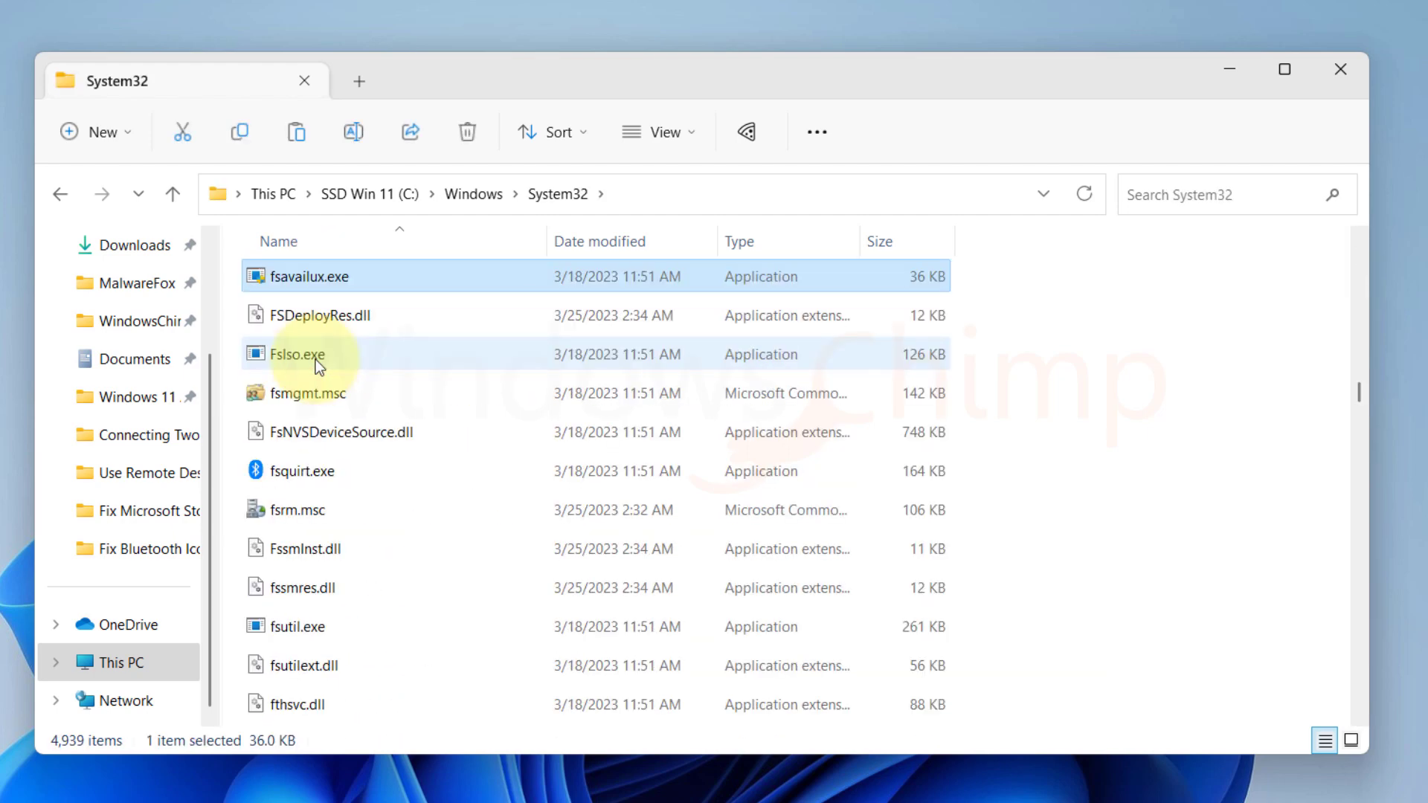
click(310, 462)
right_click(309, 482)
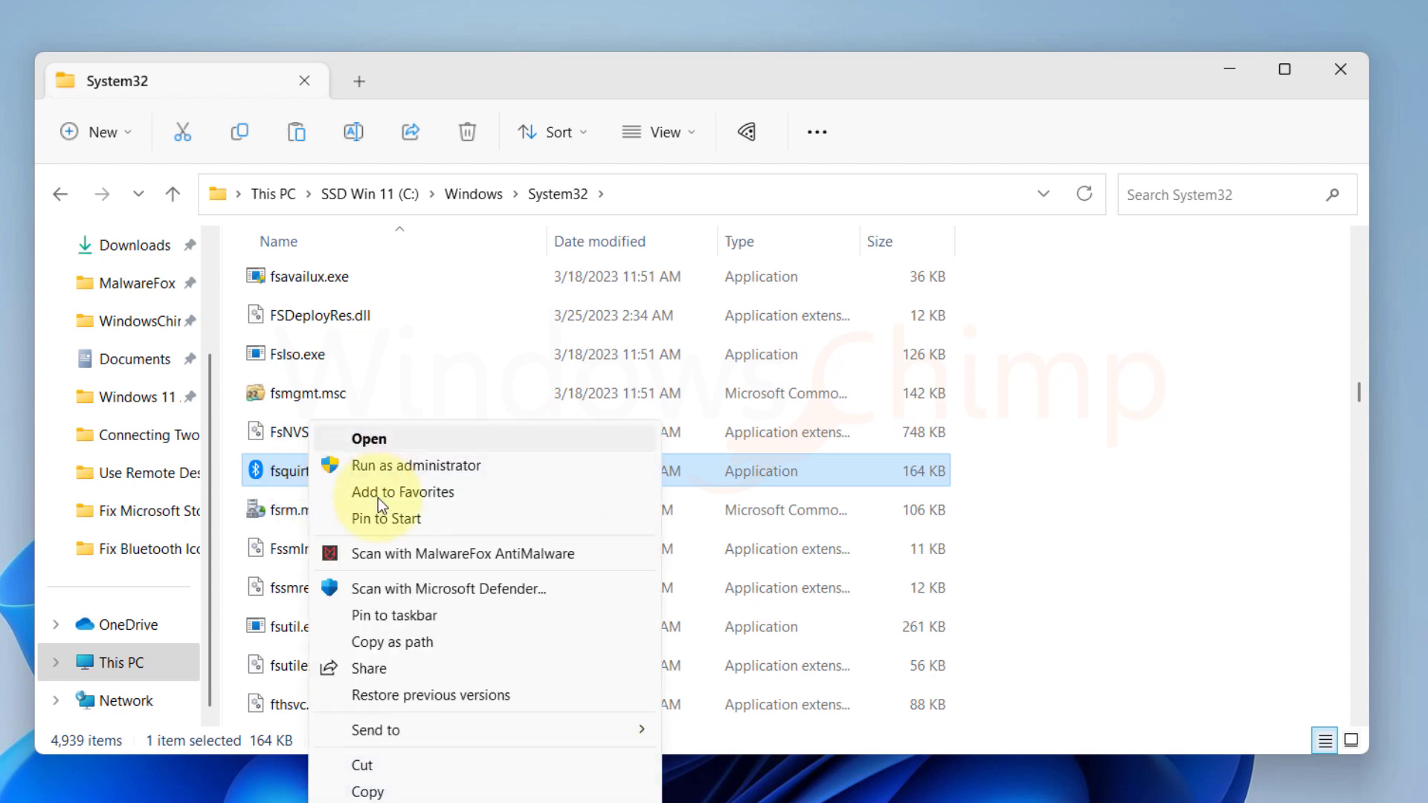
click(372, 792)
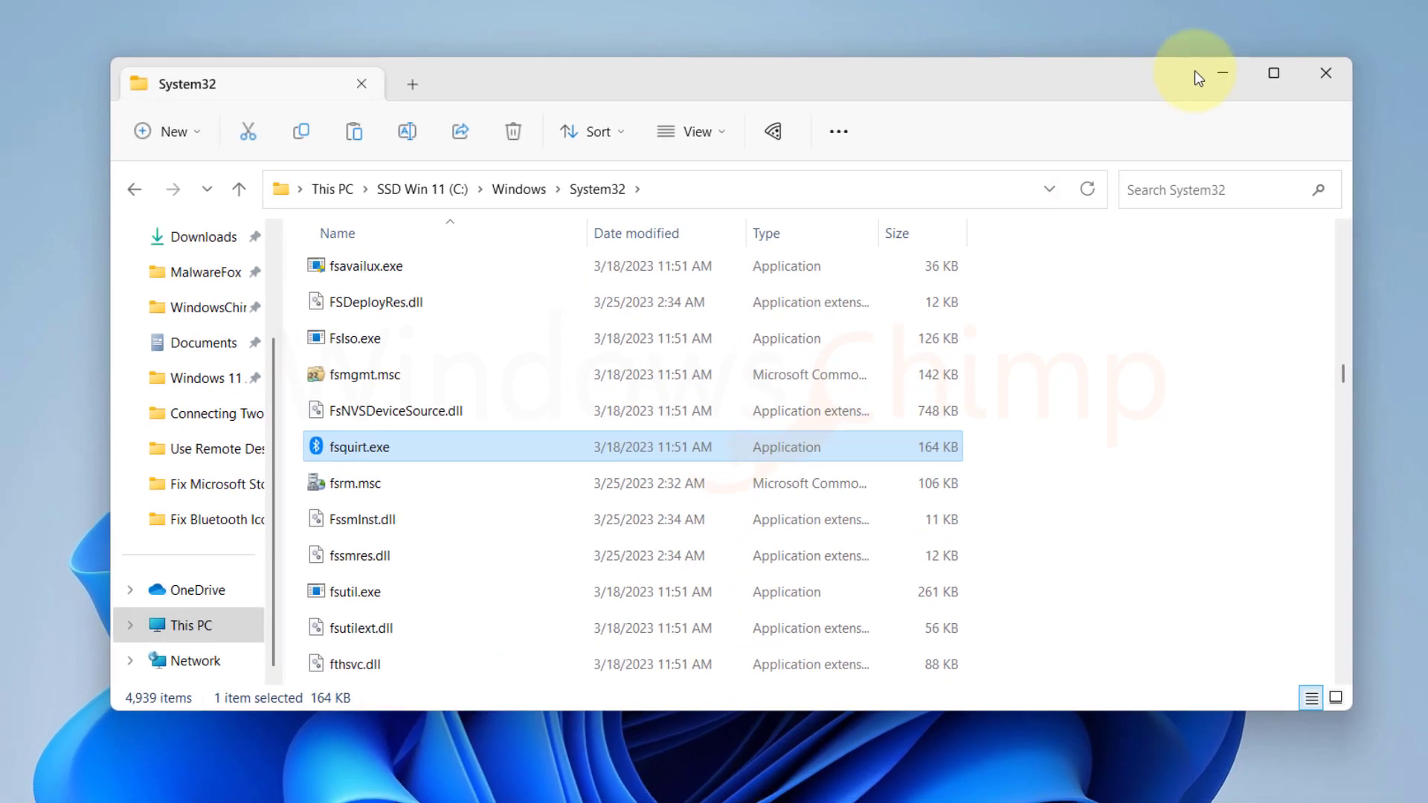
Paste fsquirt.exe onto the desktop and launch it as Bluetooth File Transfer.
click(1222, 73)
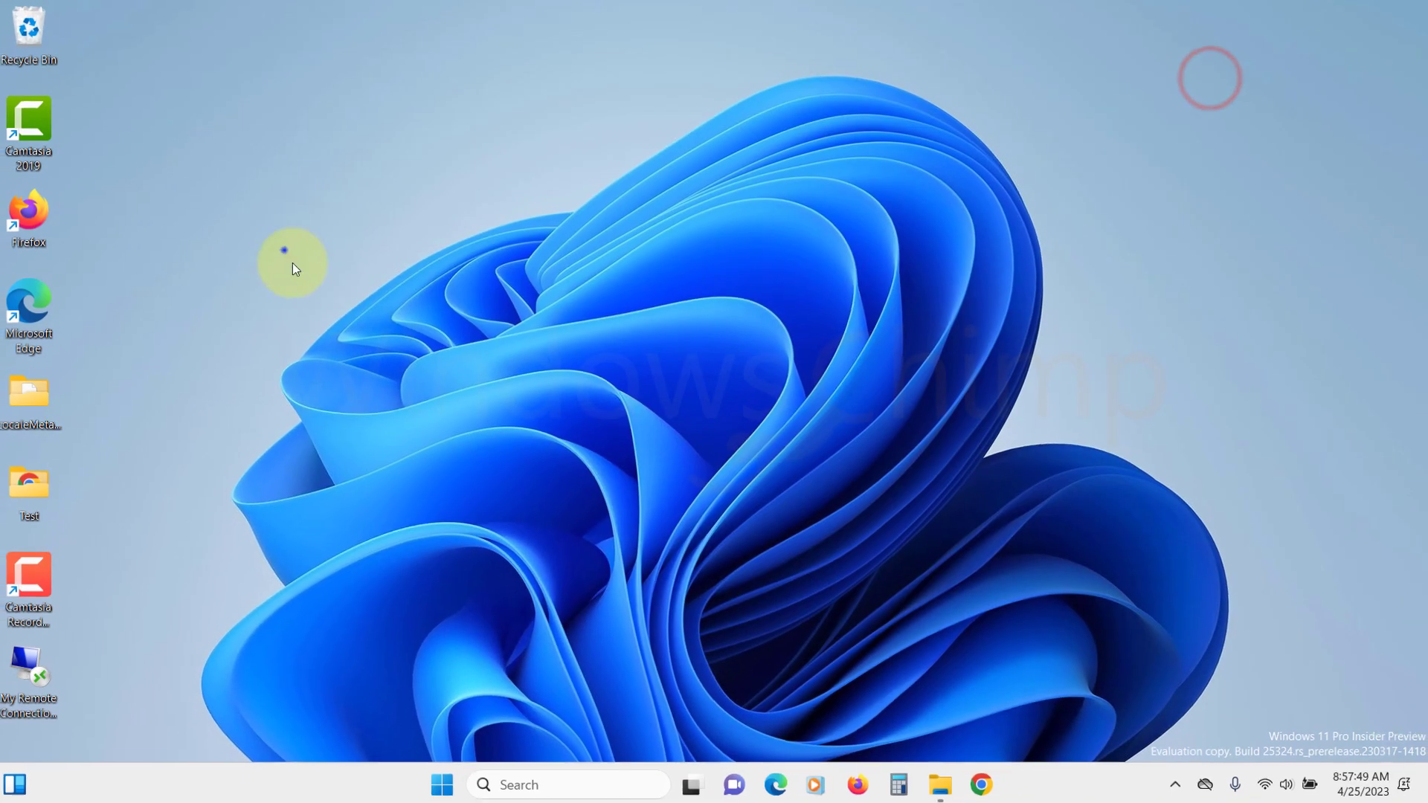
right_click(292, 256)
click(336, 330)
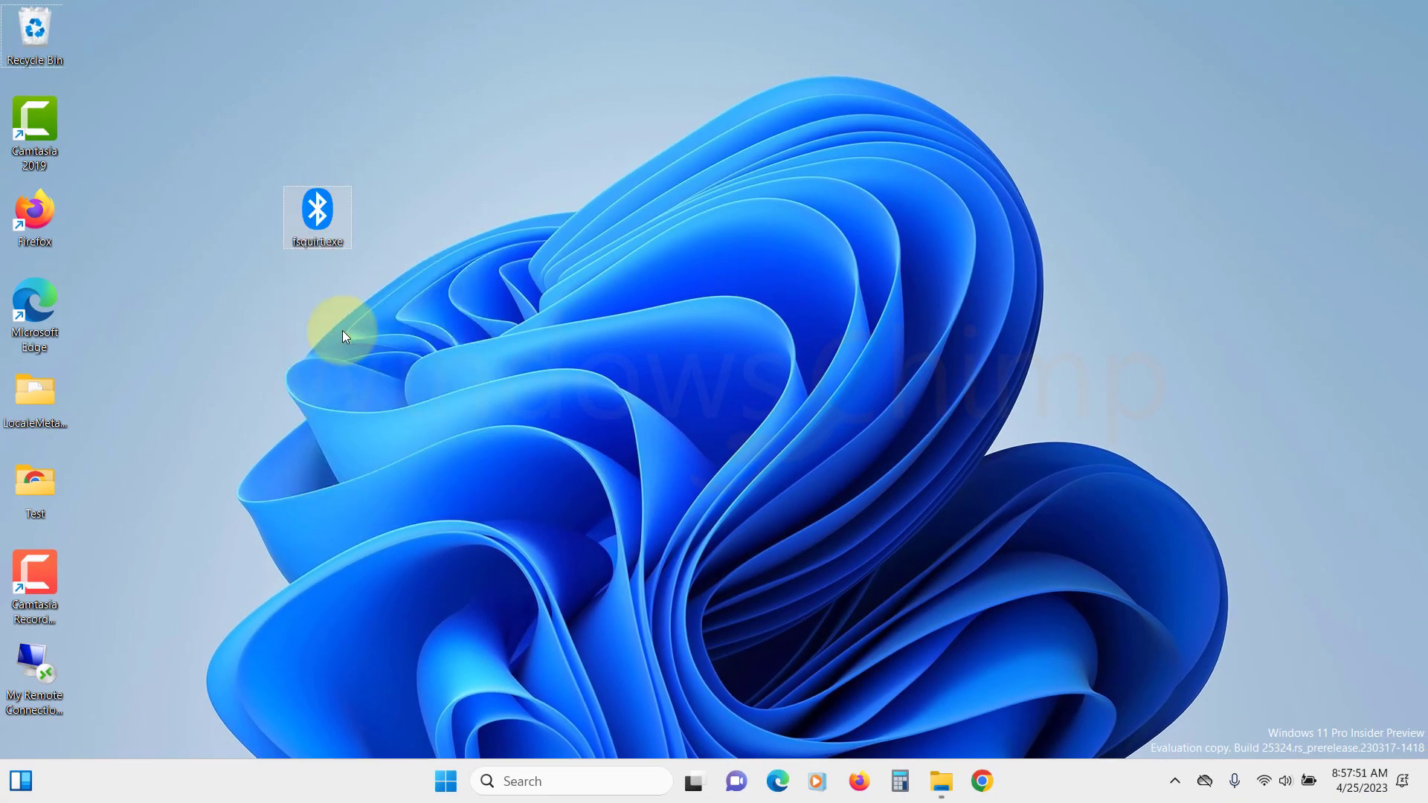
click(367, 367)
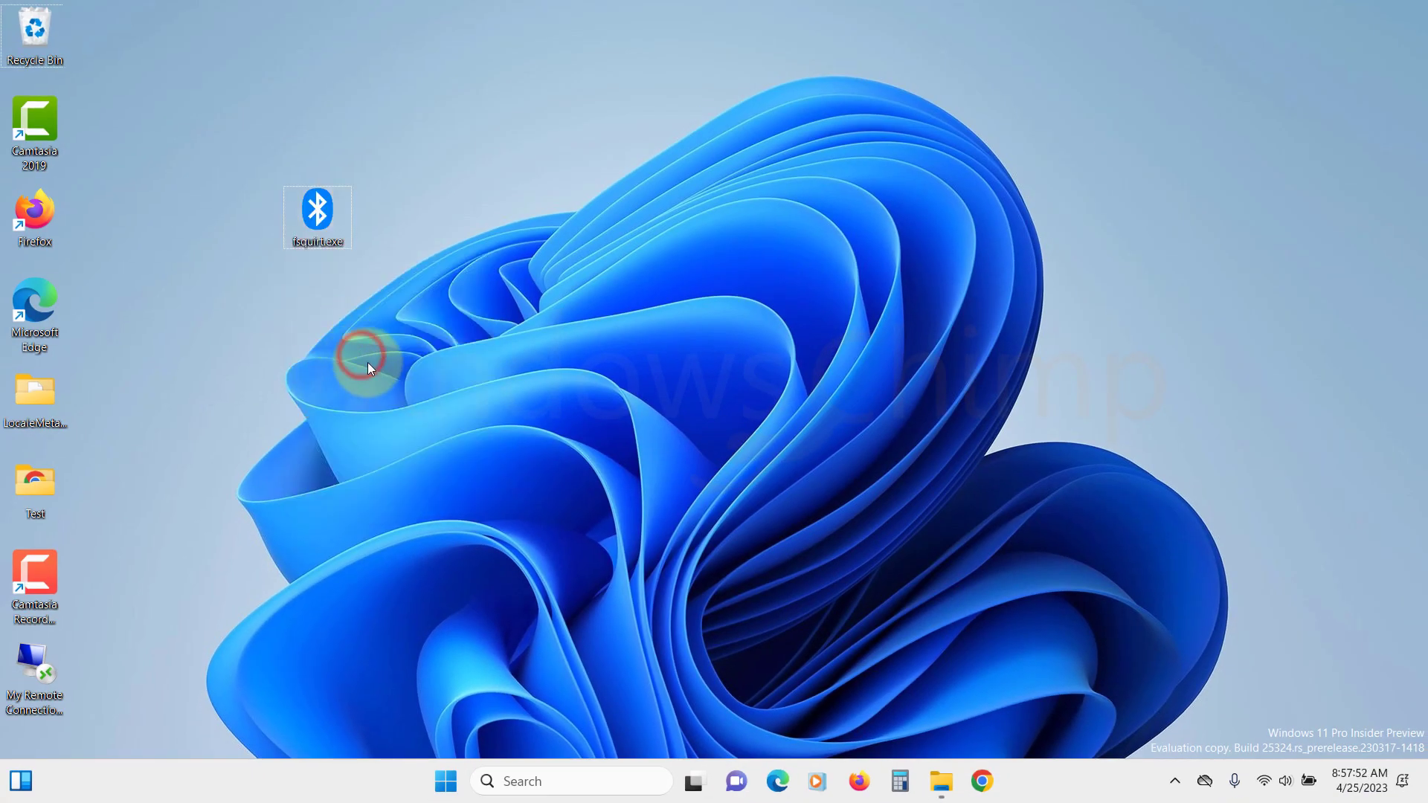
double_click(323, 216)
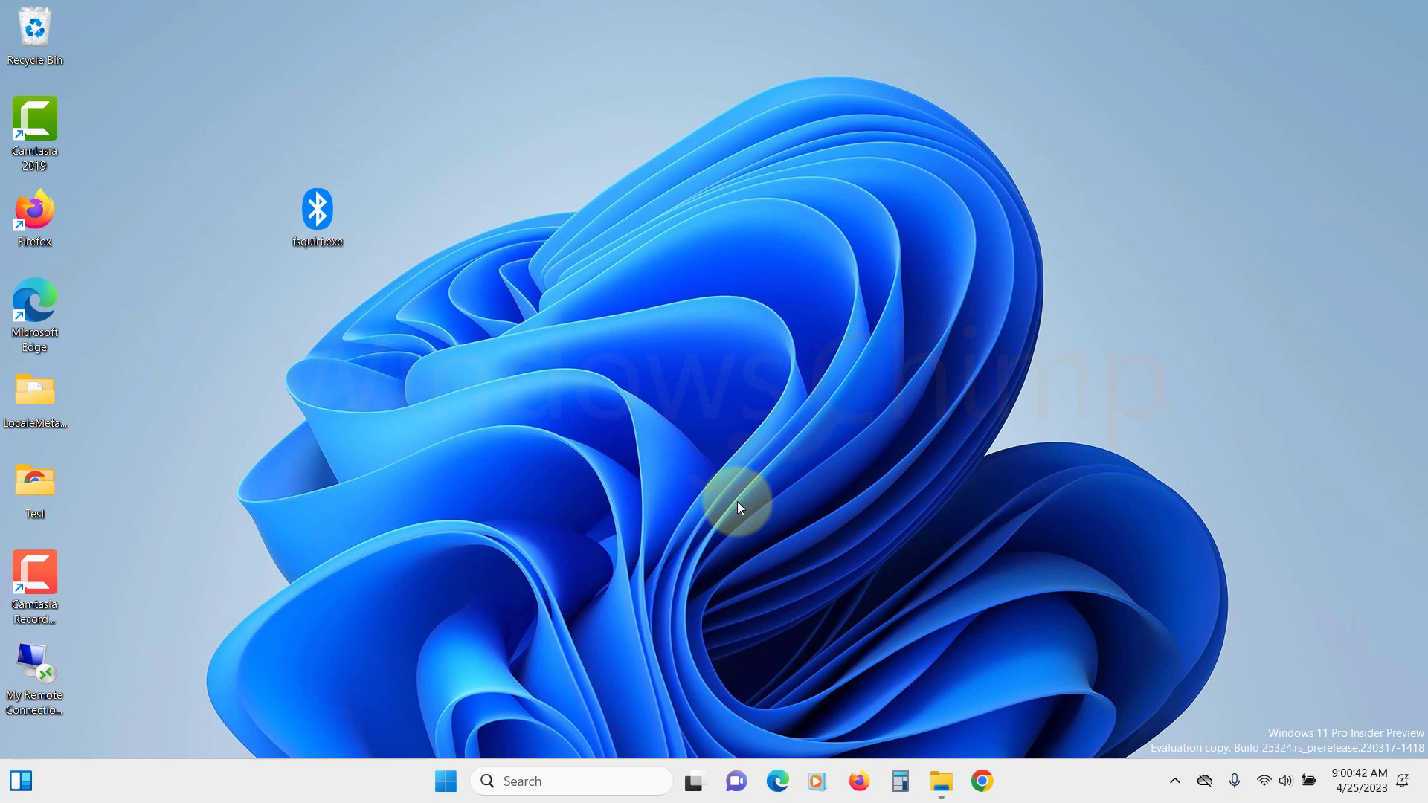
Open Control Panel, switch to Large icons view, and open Power Options.
click(446, 782)
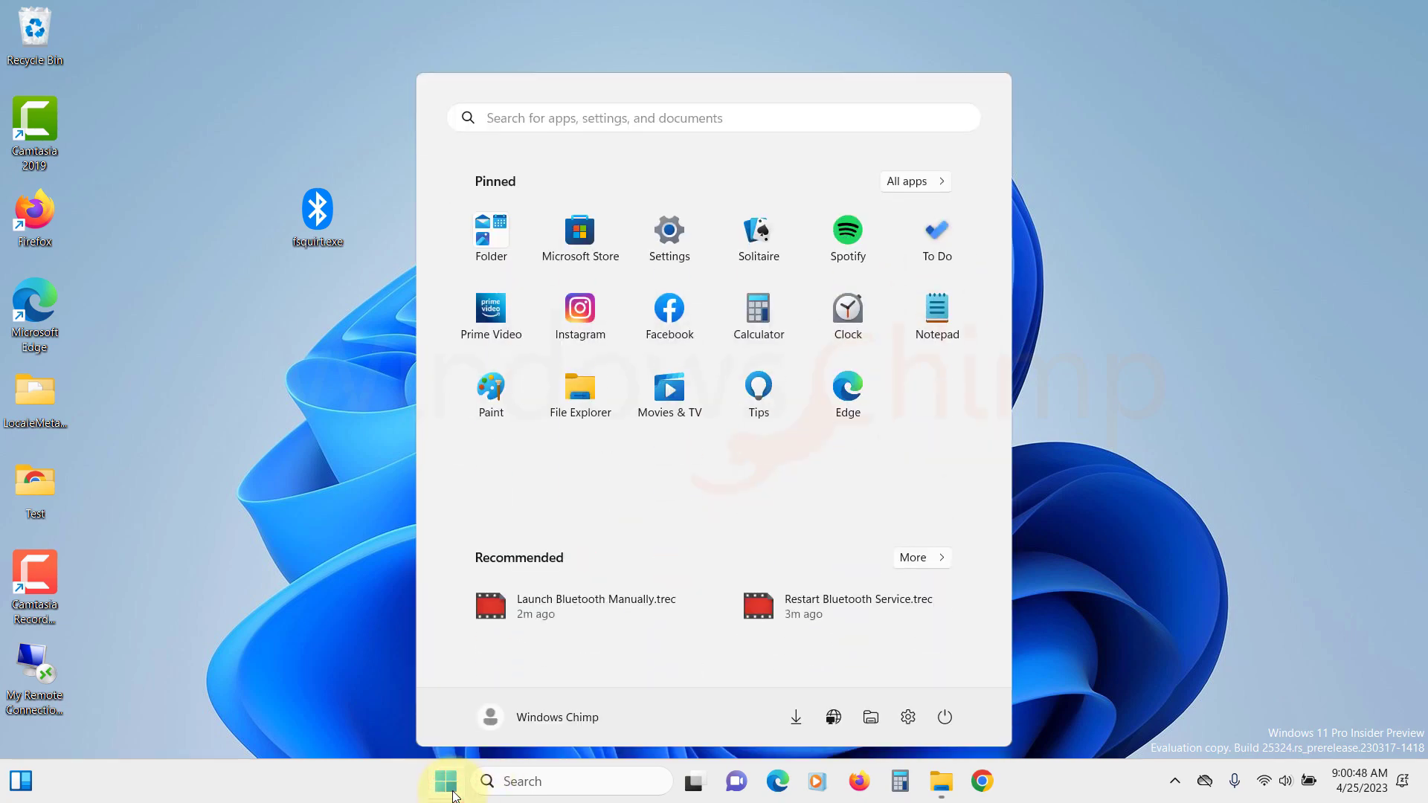
text(control panel)
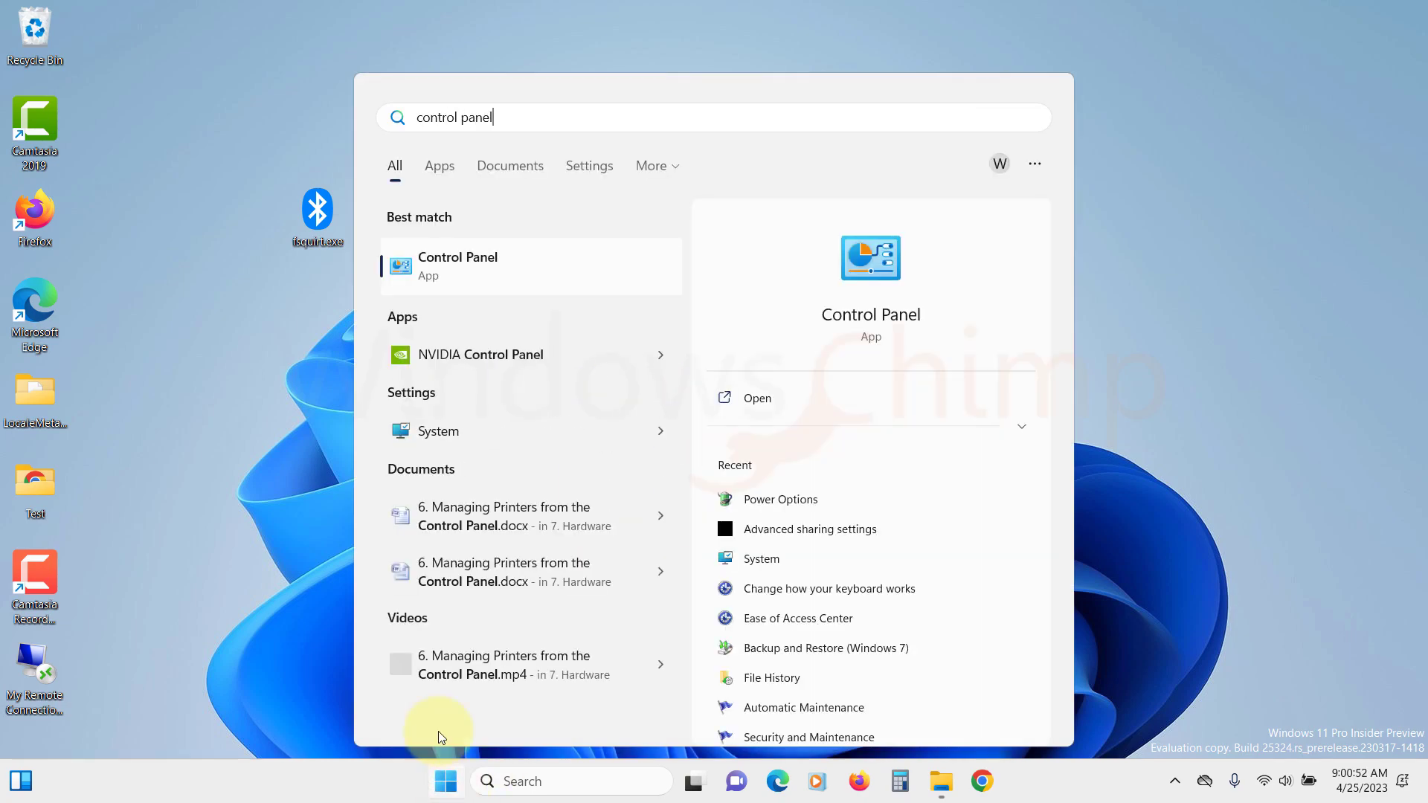
click(444, 281)
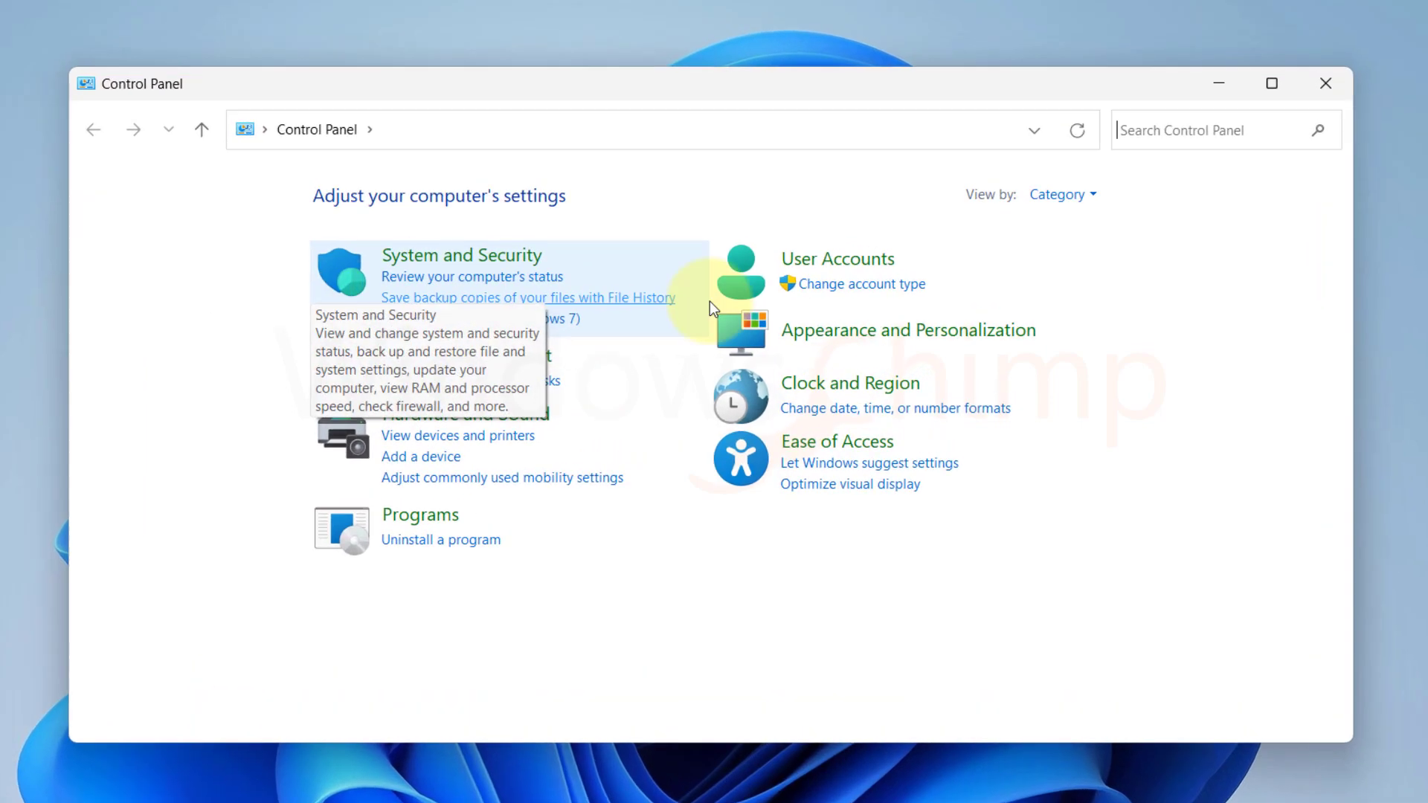
click(1072, 195)
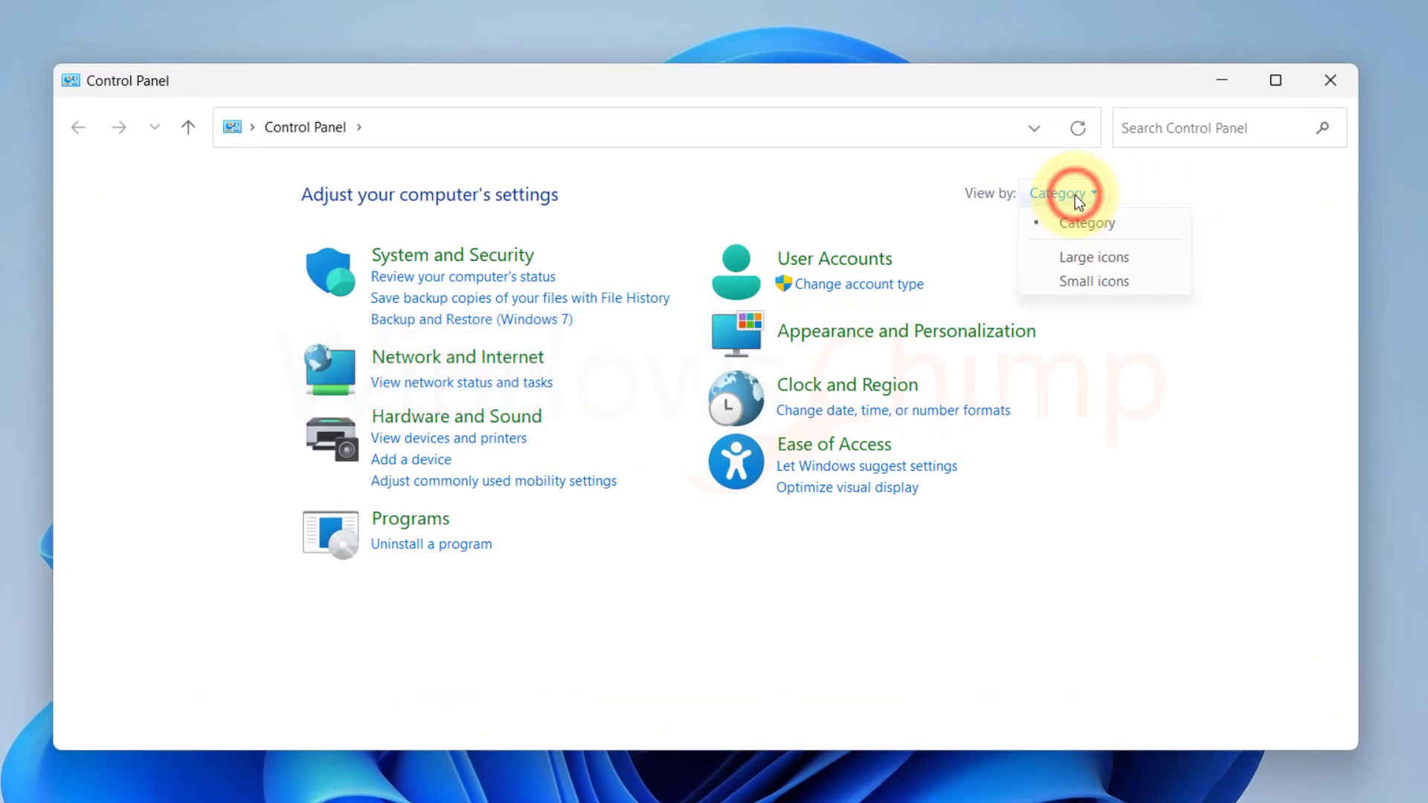
click(1080, 259)
scroll(669, 491, down, 1)
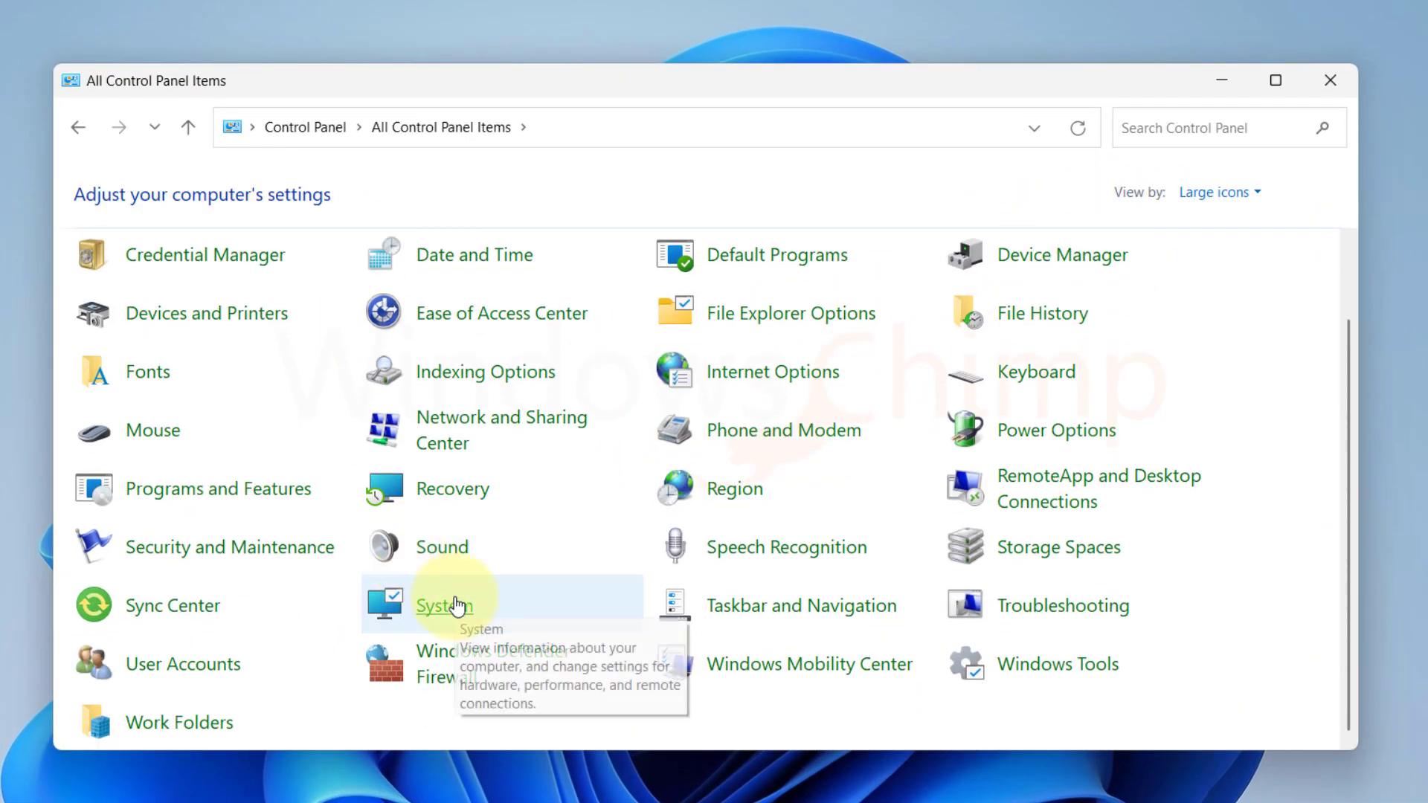
click(1006, 442)
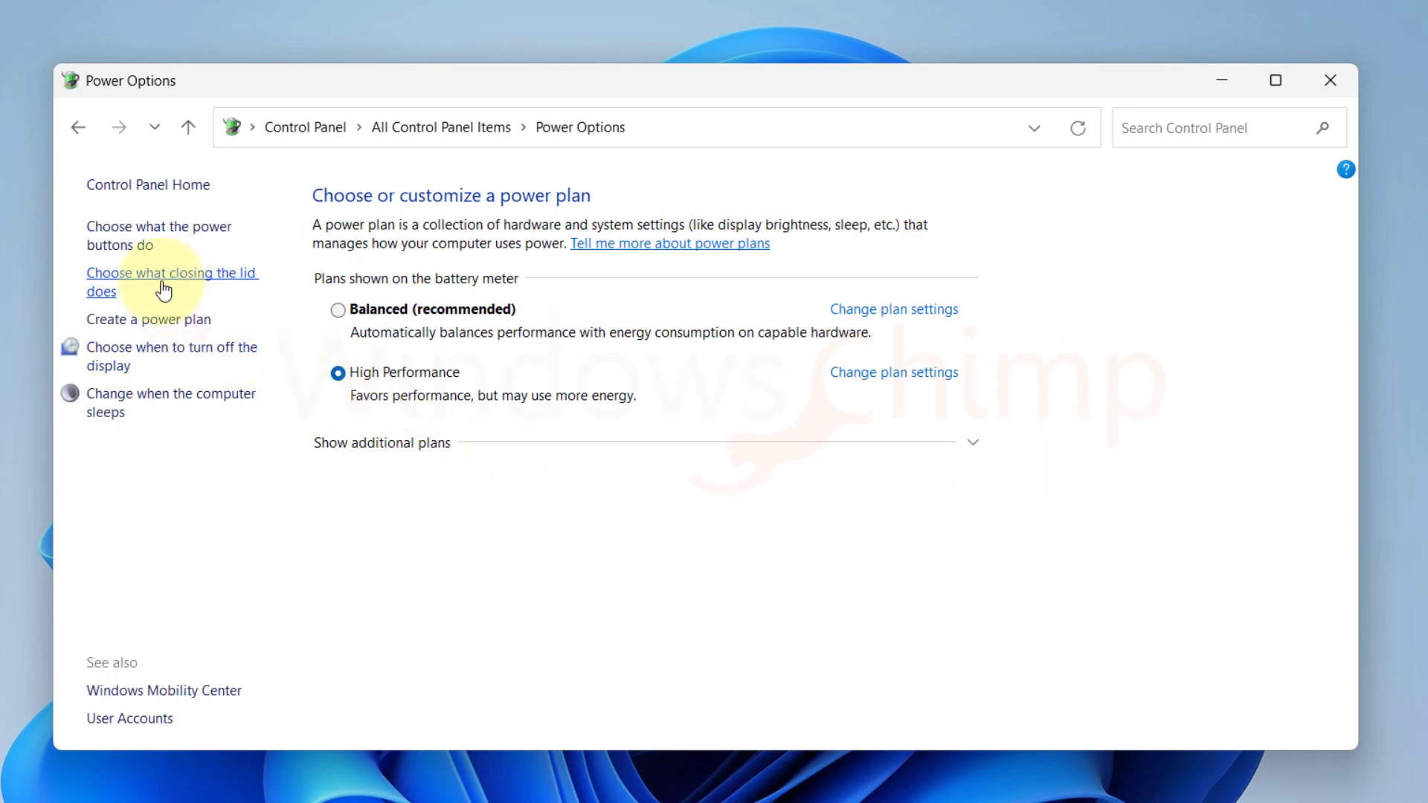
Turn off fast startup in the power button settings, save, and close the window.
click(167, 237)
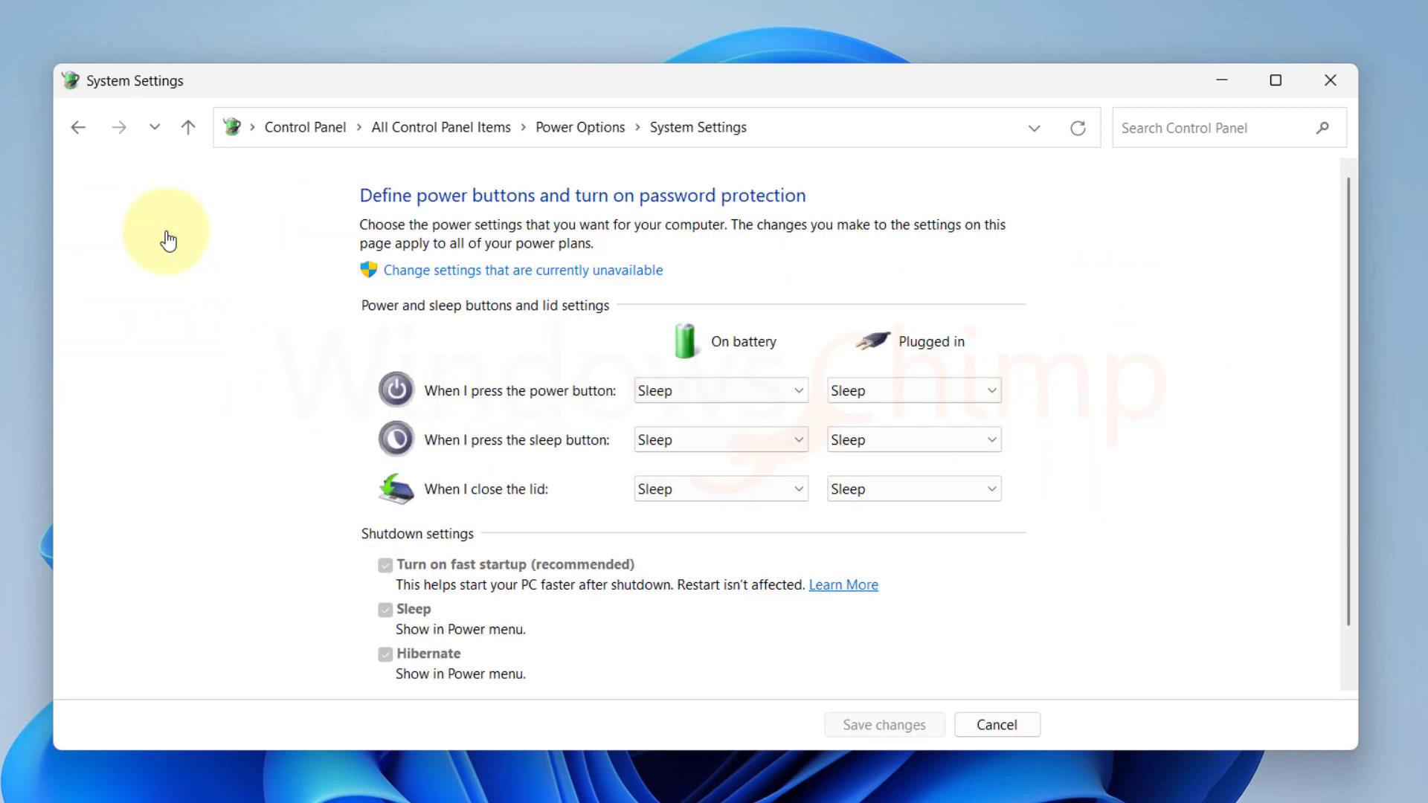
click(493, 271)
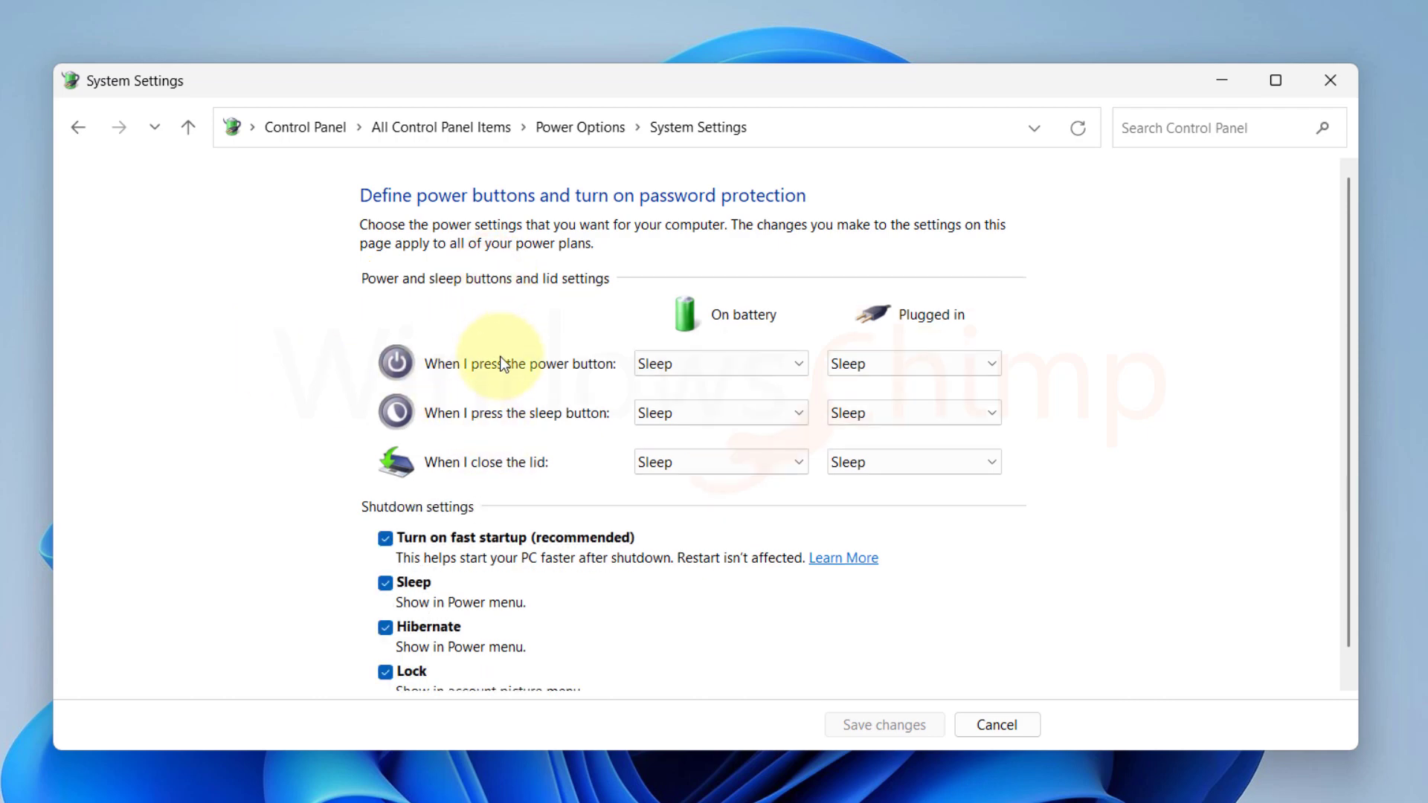
scroll(483, 530, down, 1)
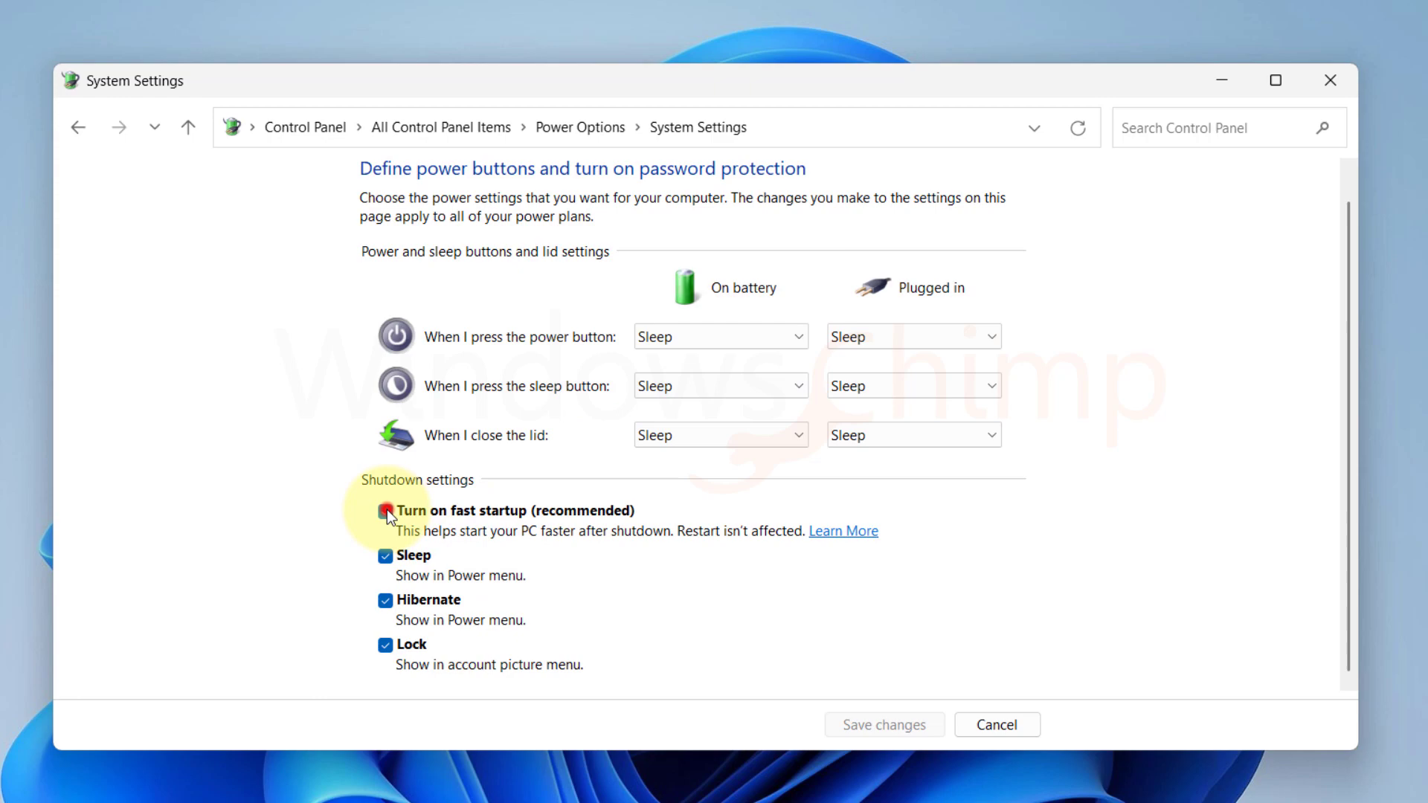
click(904, 729)
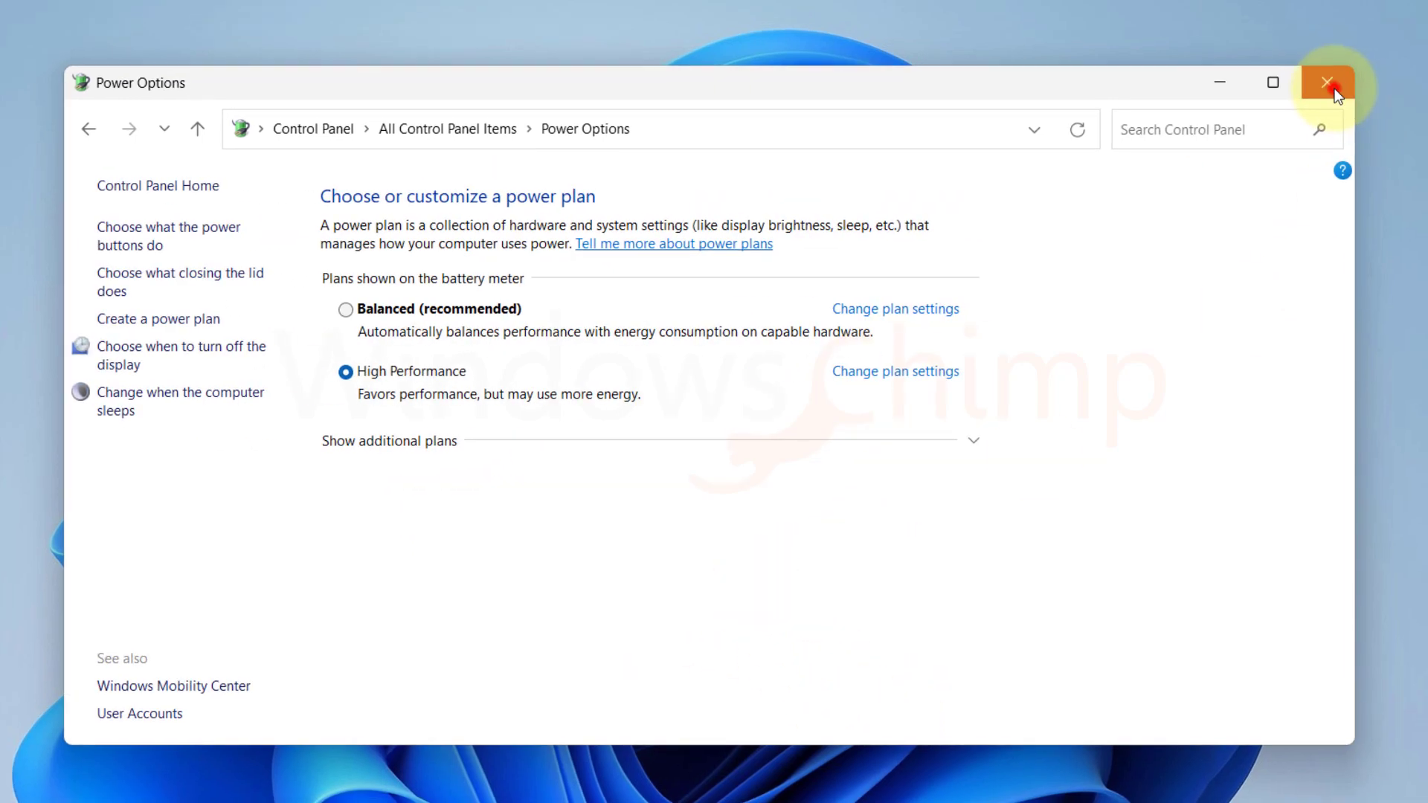
click(1331, 80)
click(448, 783)
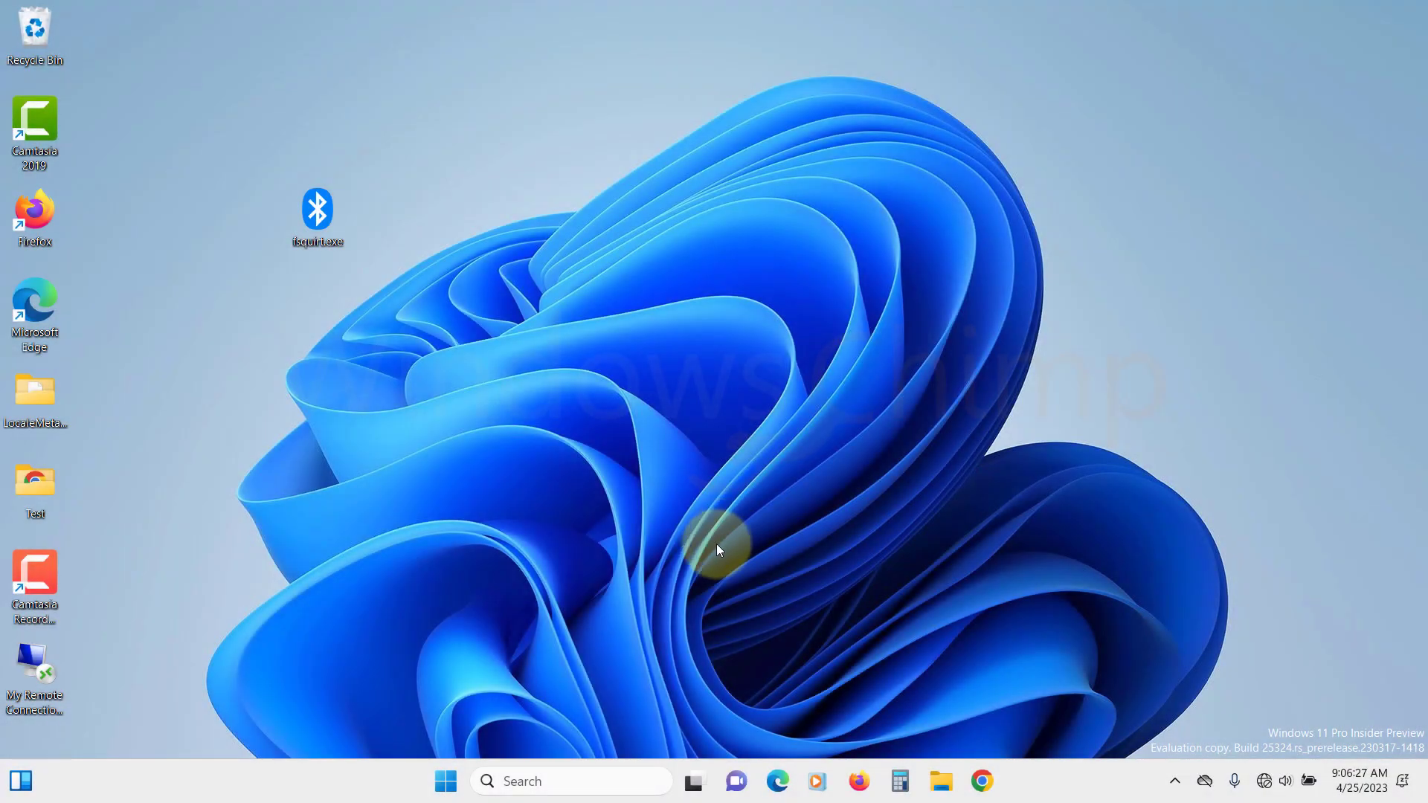
Open Device Manager, expand Bluetooth, and right-click the Intel(R) Wireless Bluetooth(R) adapter.
click(431, 793)
text(device)
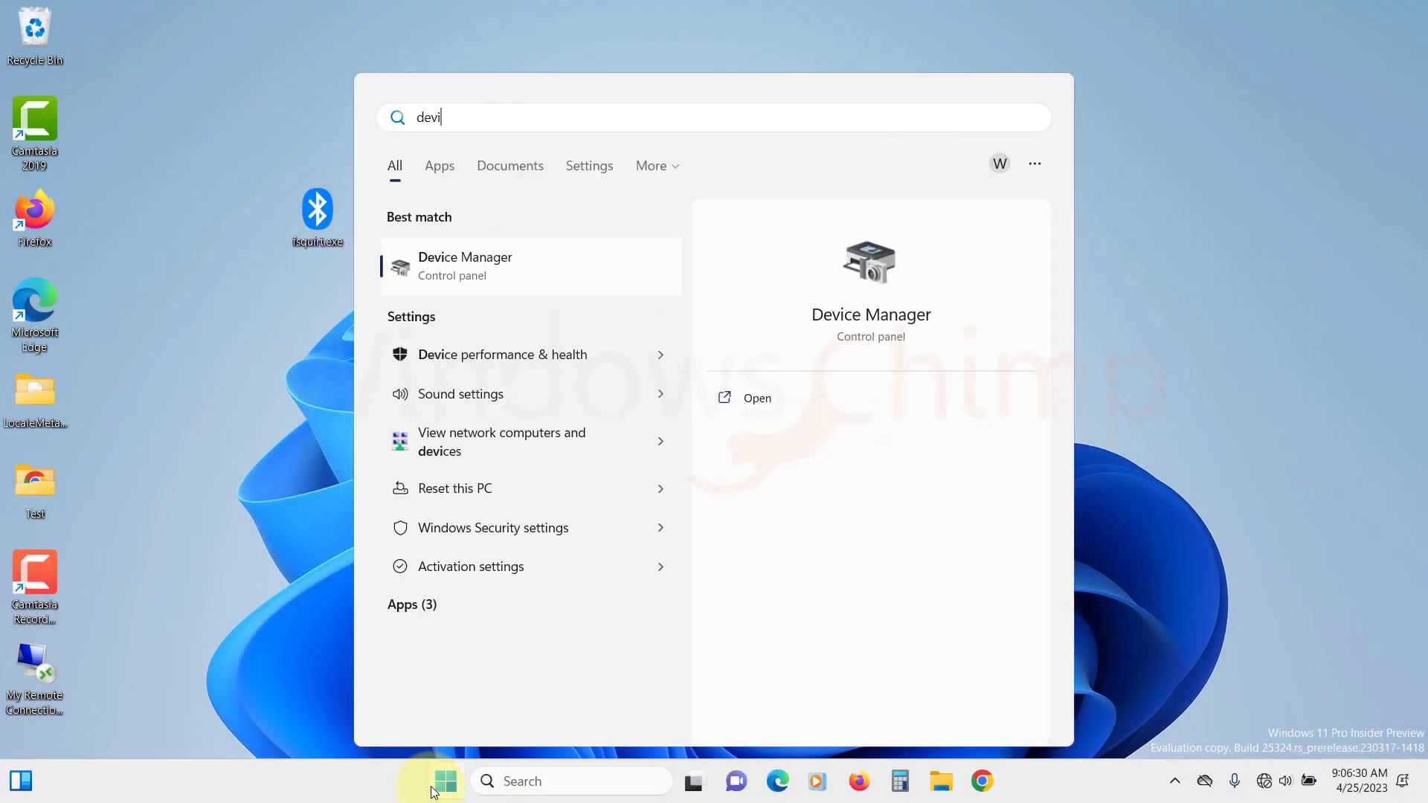
click(542, 250)
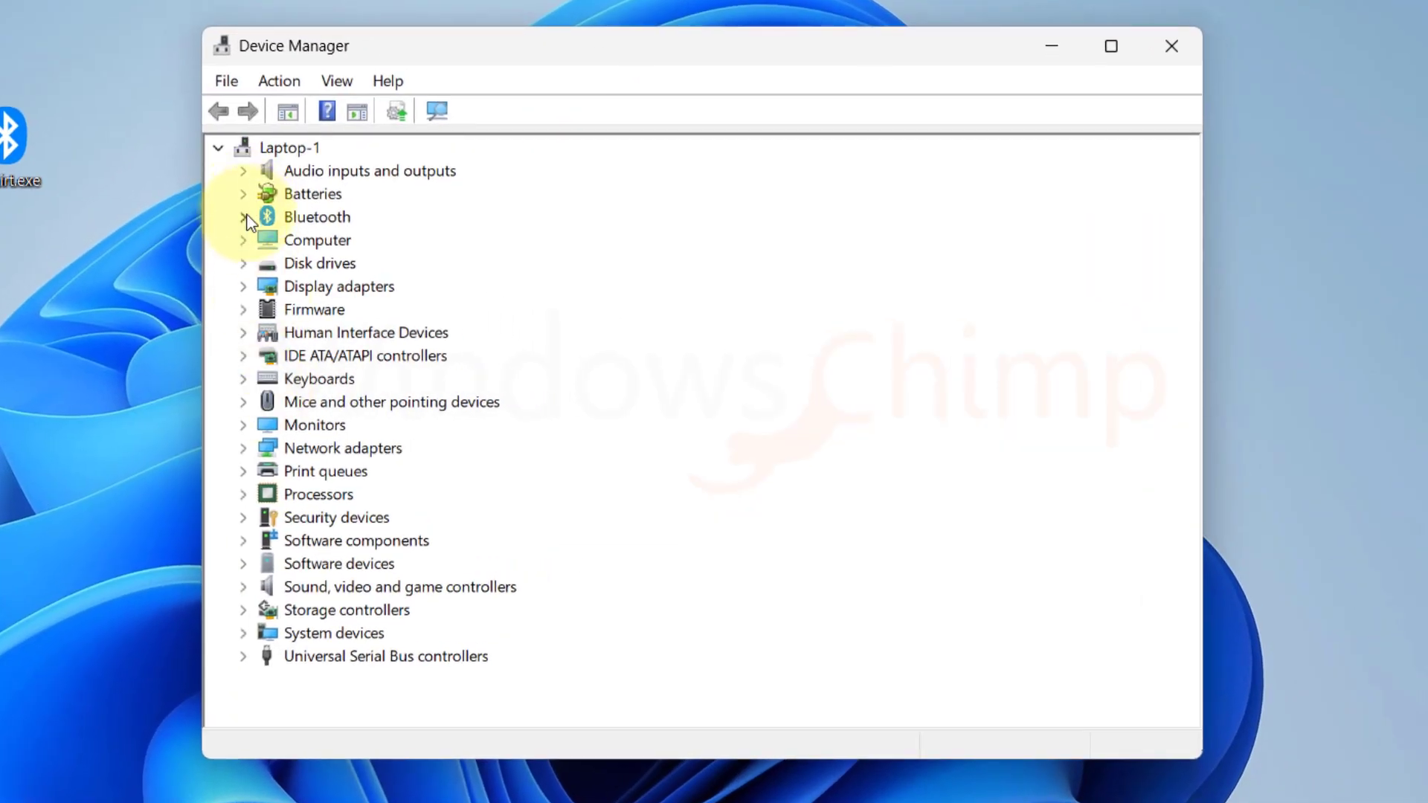
click(245, 218)
click(348, 239)
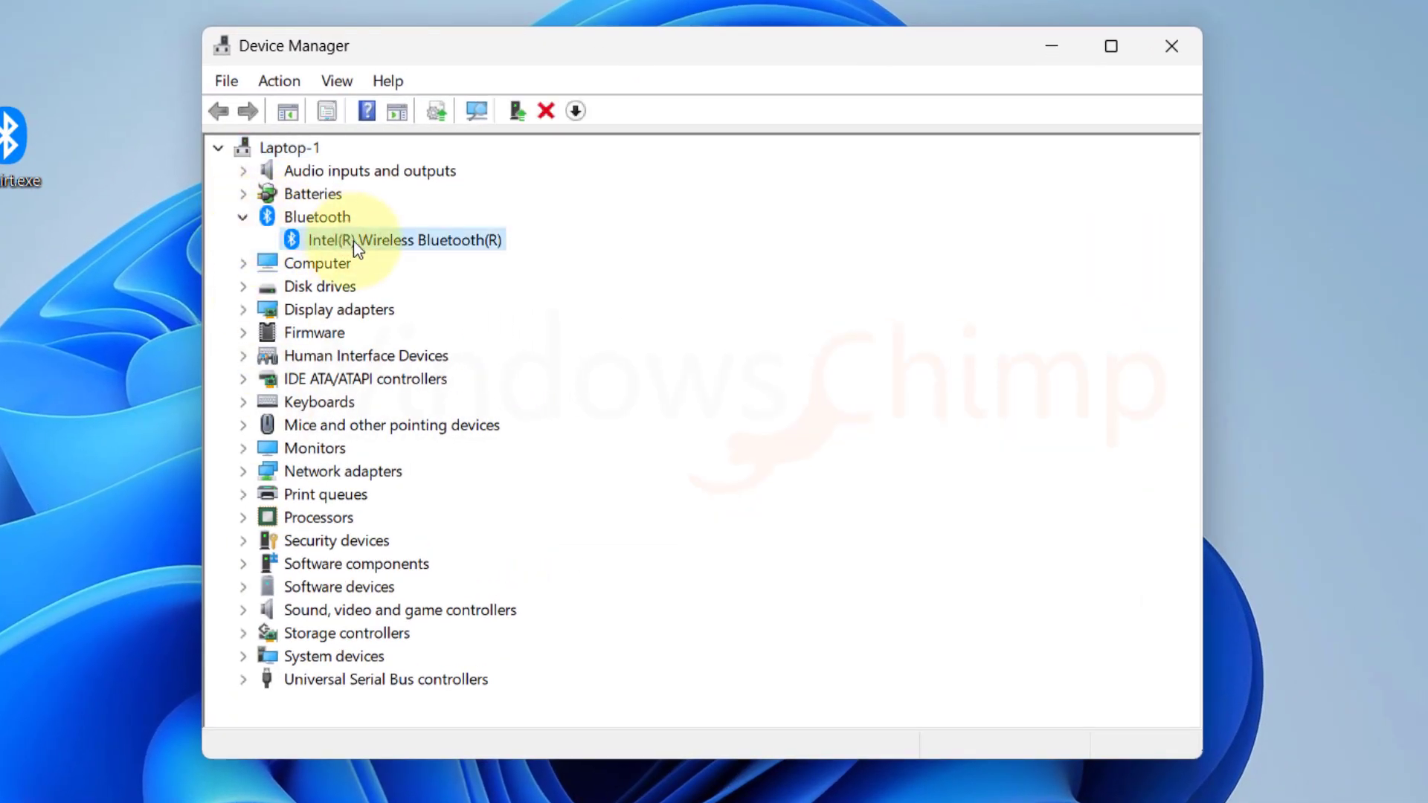
right_click(372, 238)
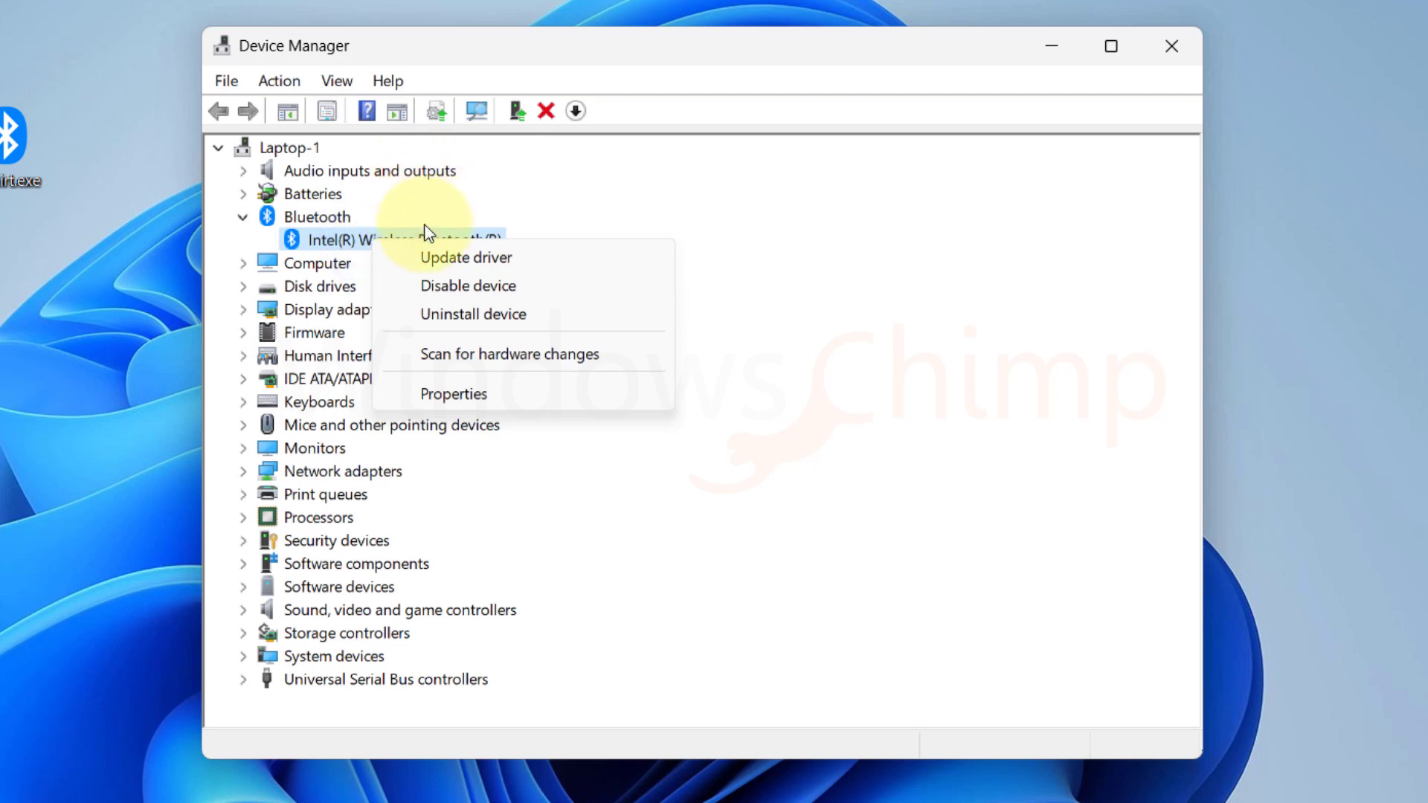
Search automatically for an updated Intel Bluetooth driver, finding the best already installed.
click(434, 262)
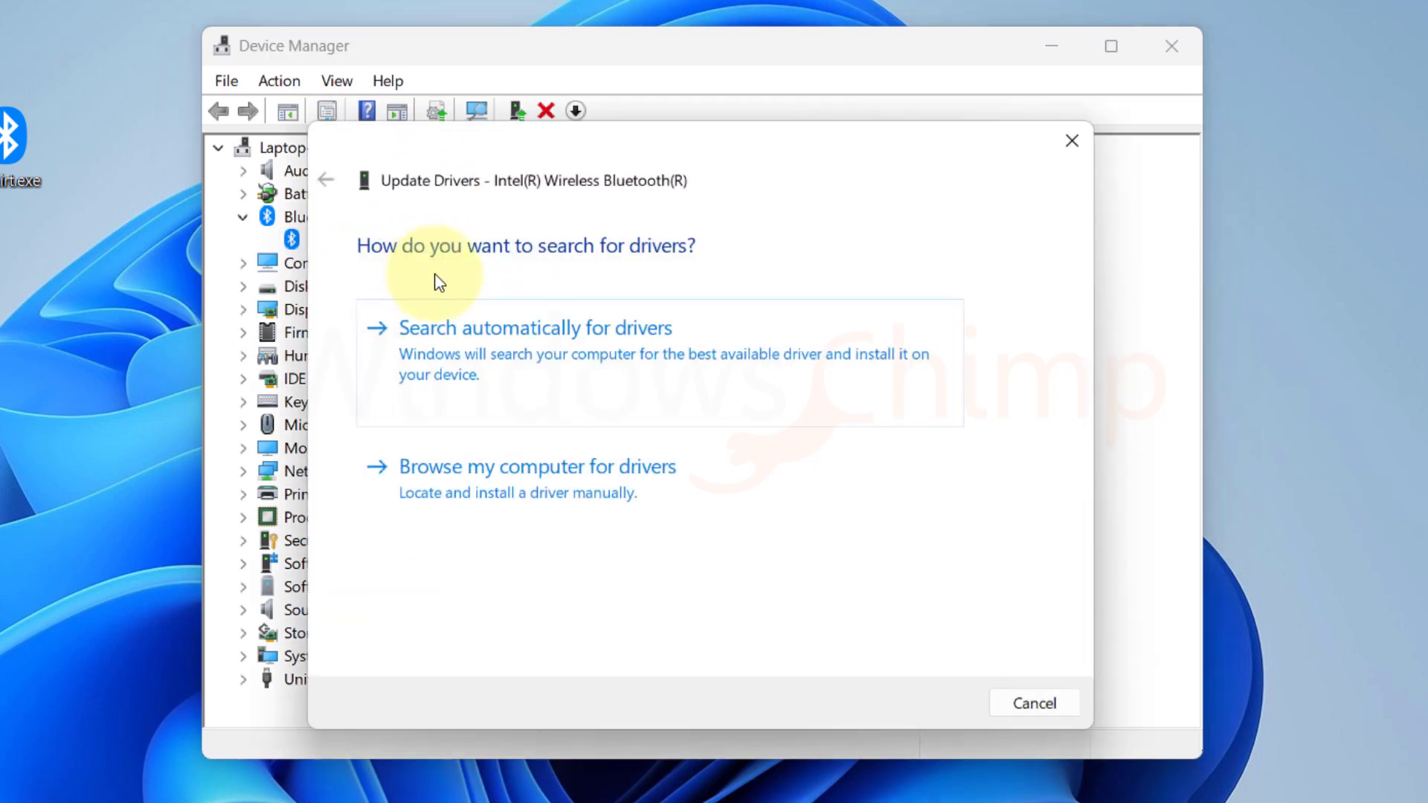
click(504, 496)
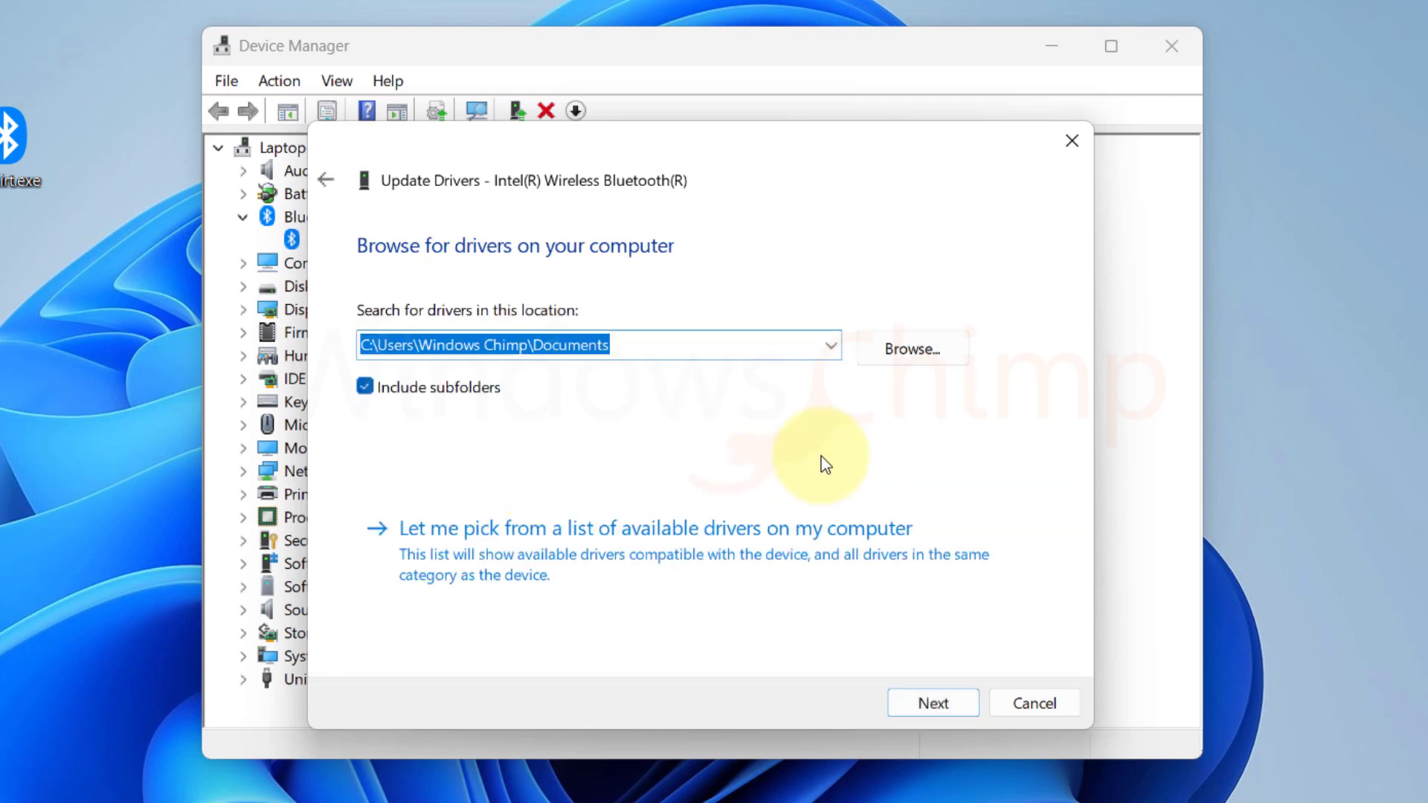
click(1021, 708)
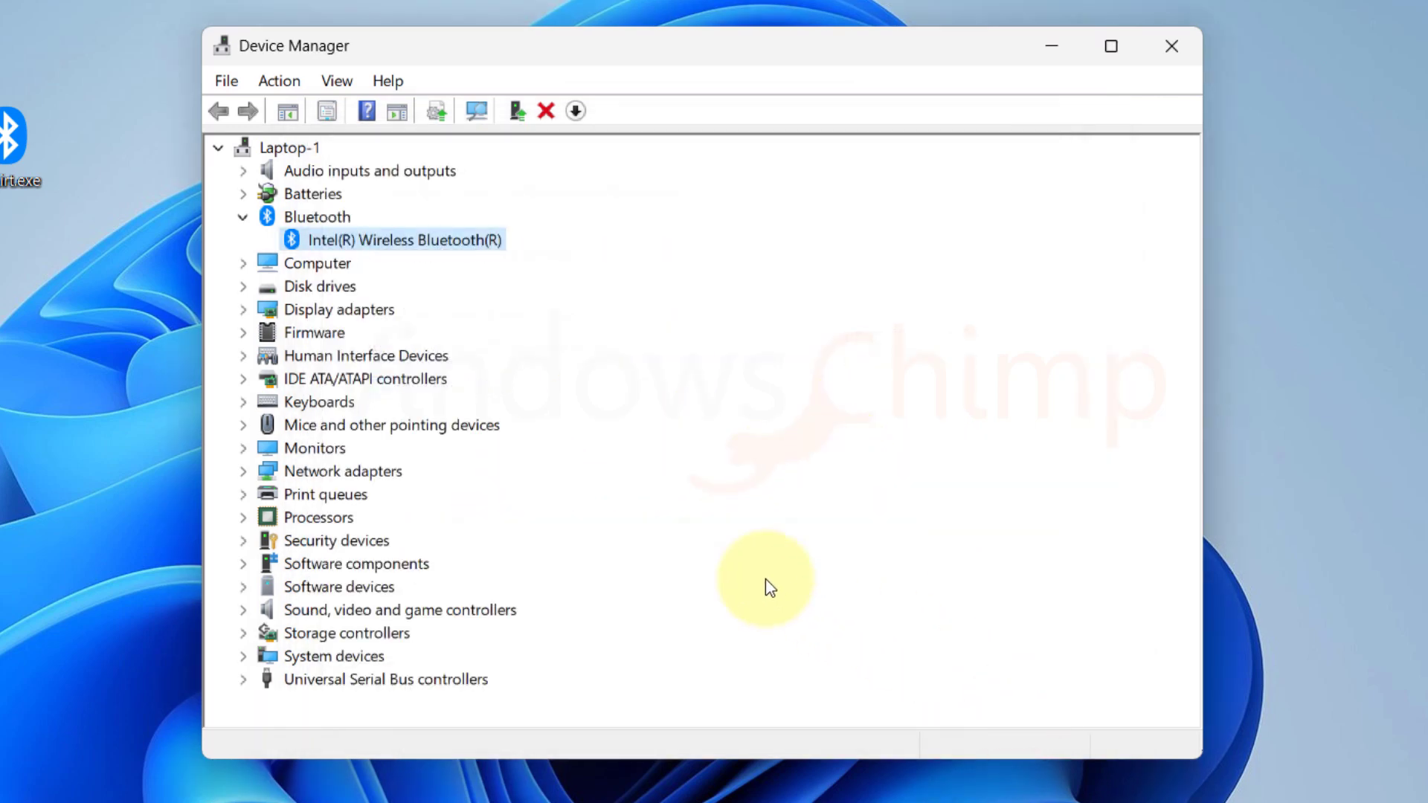
right_click(373, 241)
click(403, 256)
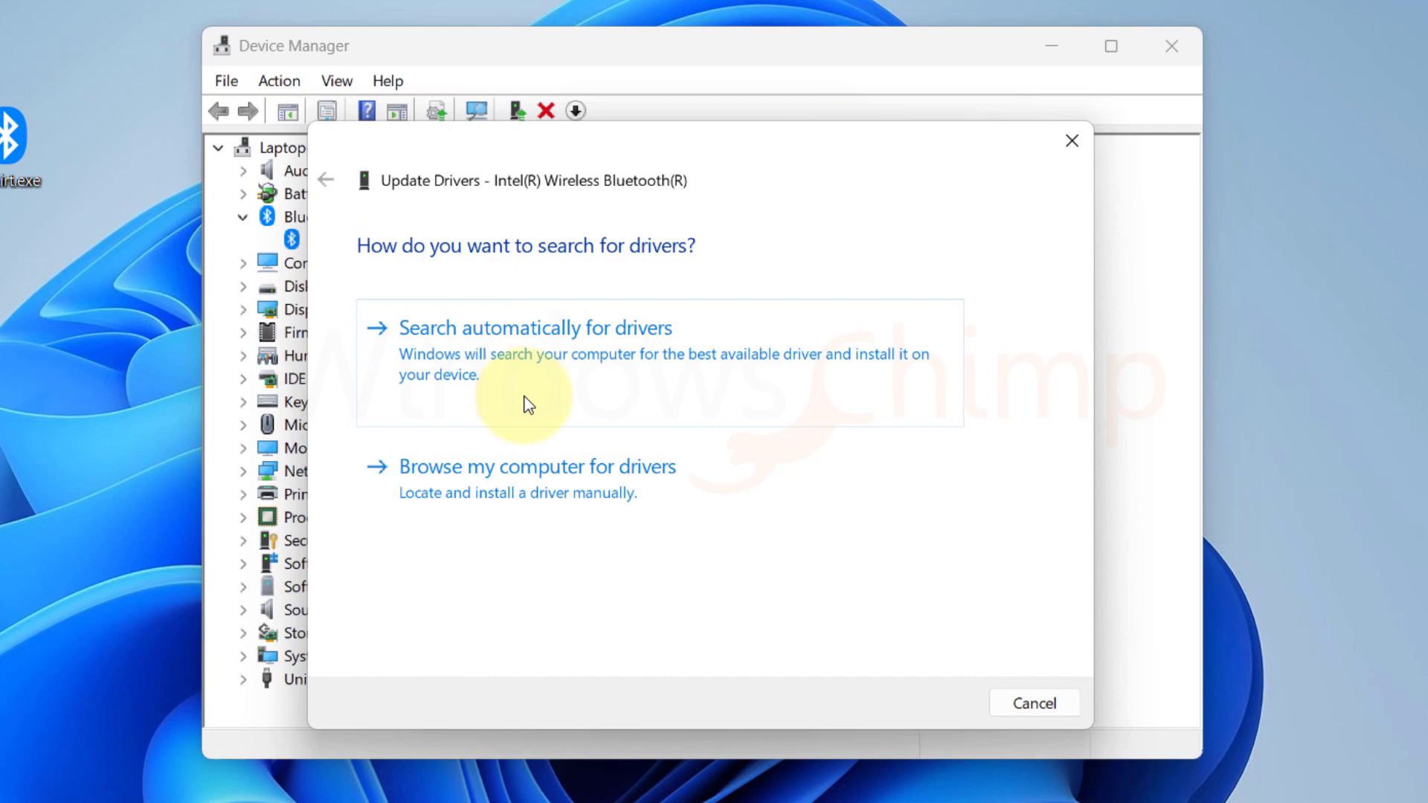
click(551, 336)
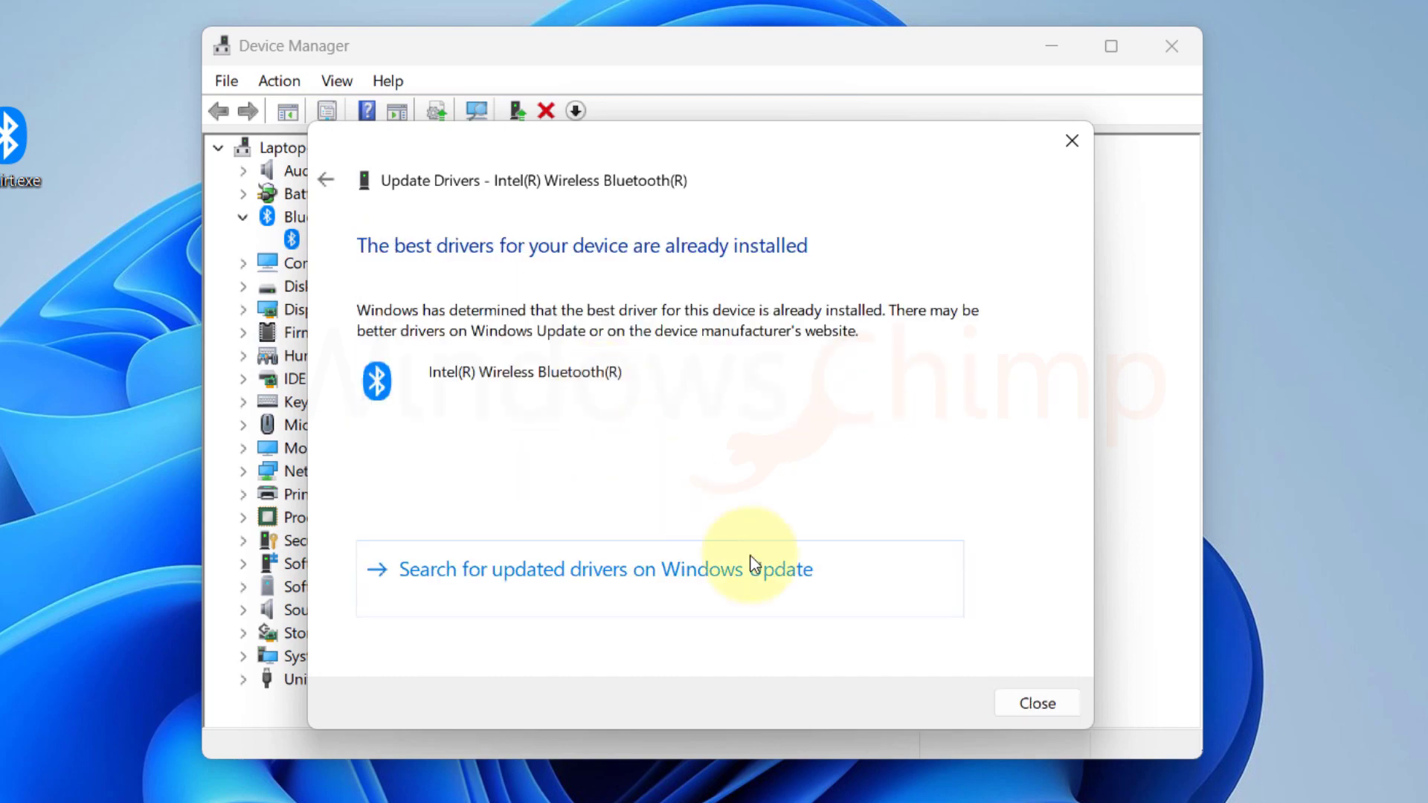
click(1019, 707)
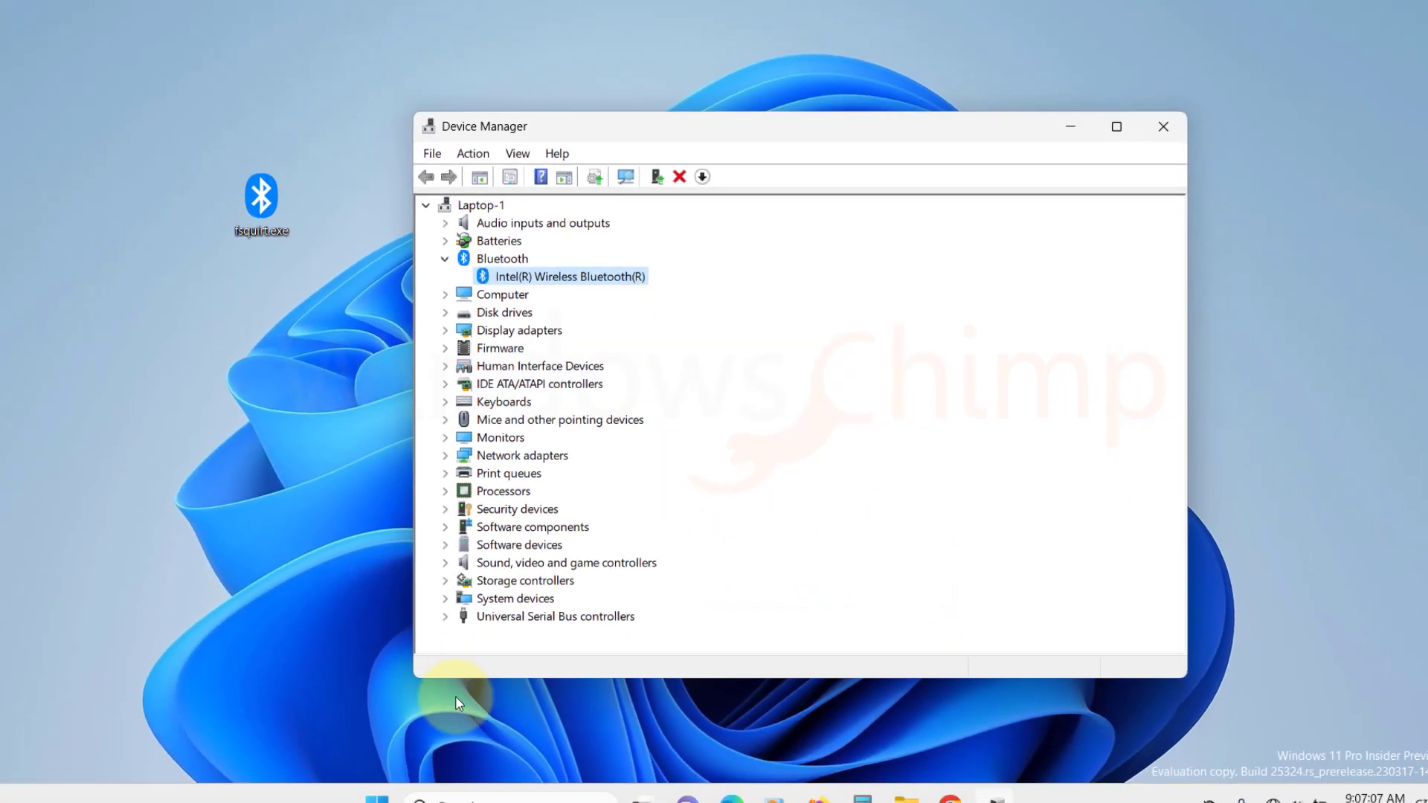
Open Start's shutdown and restart choices, then dismiss them without restarting.
click(377, 798)
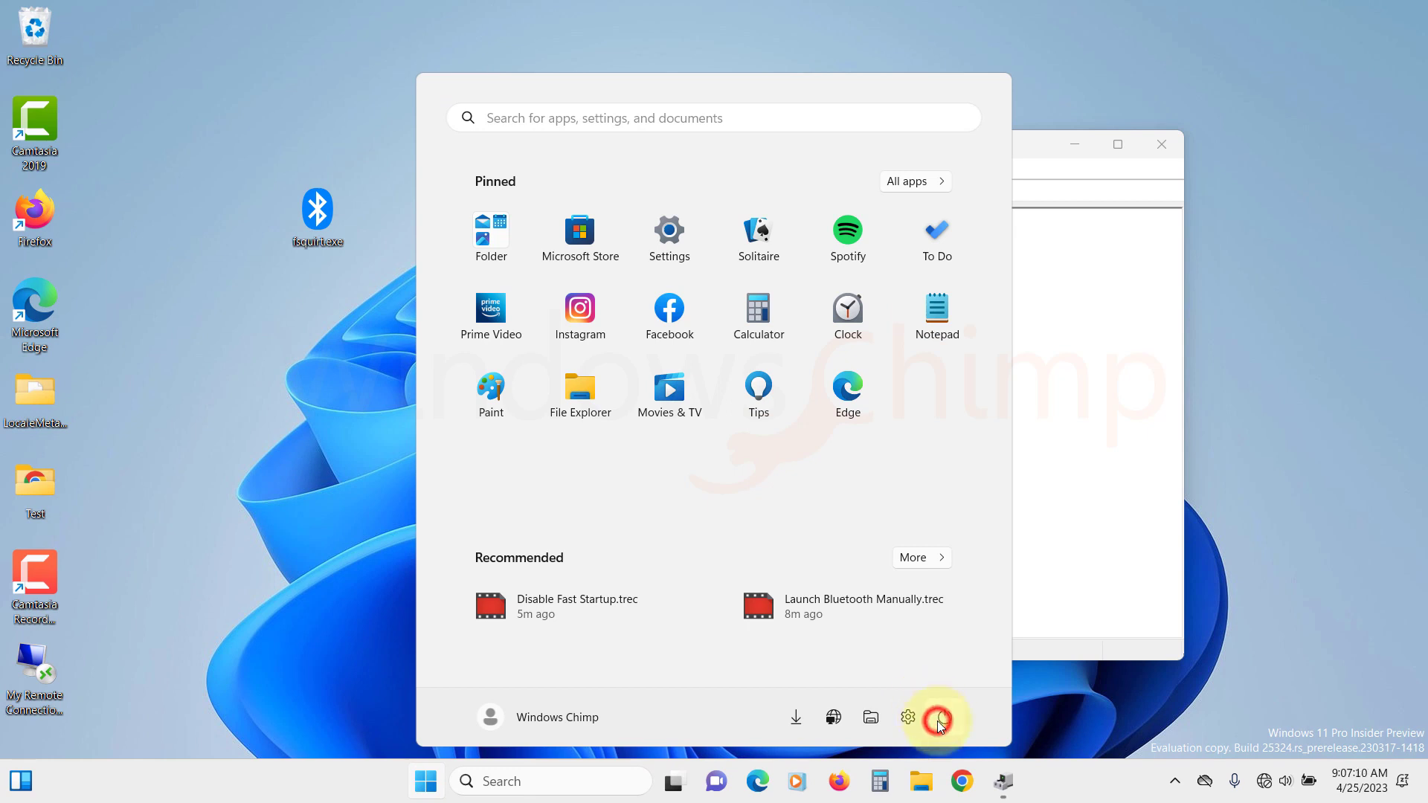
click(941, 718)
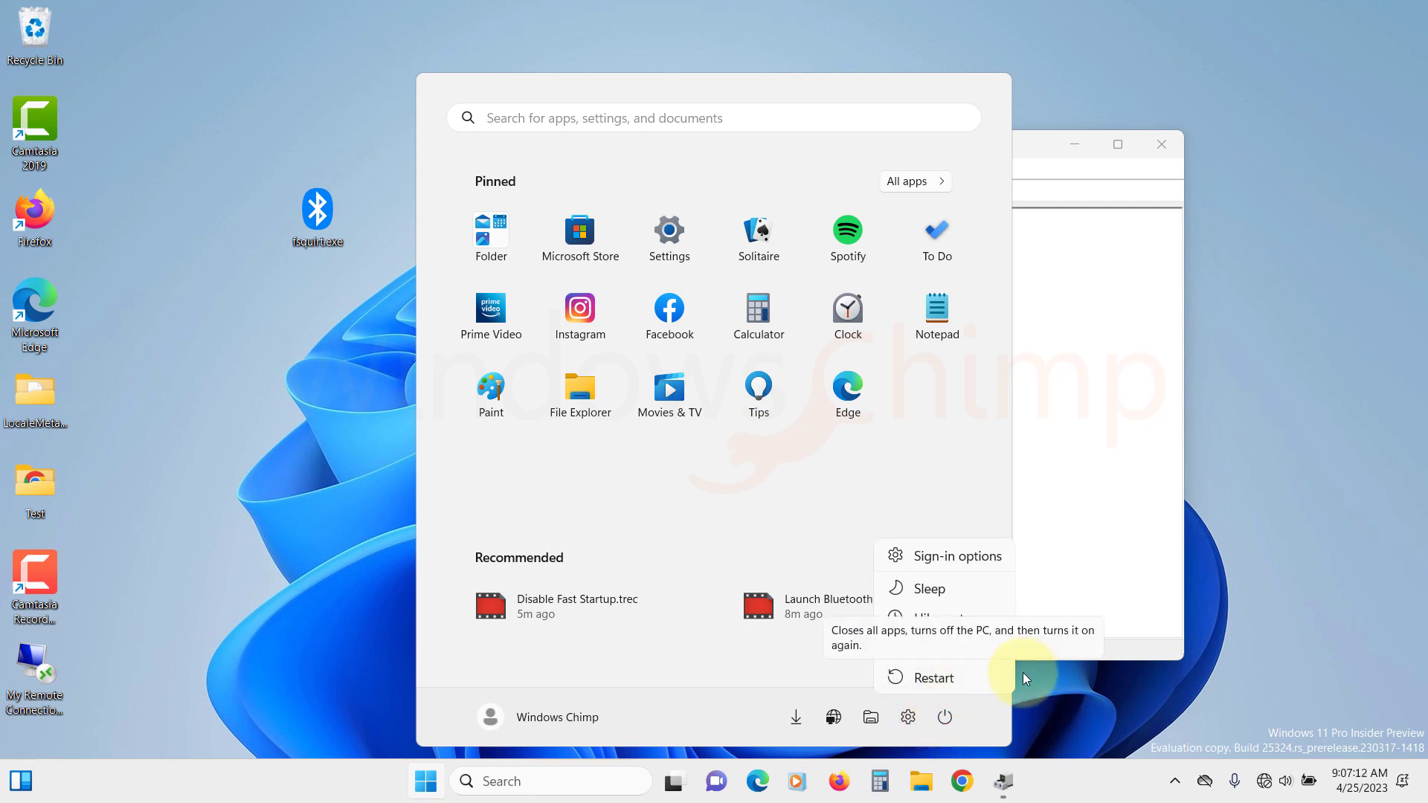
click(1109, 524)
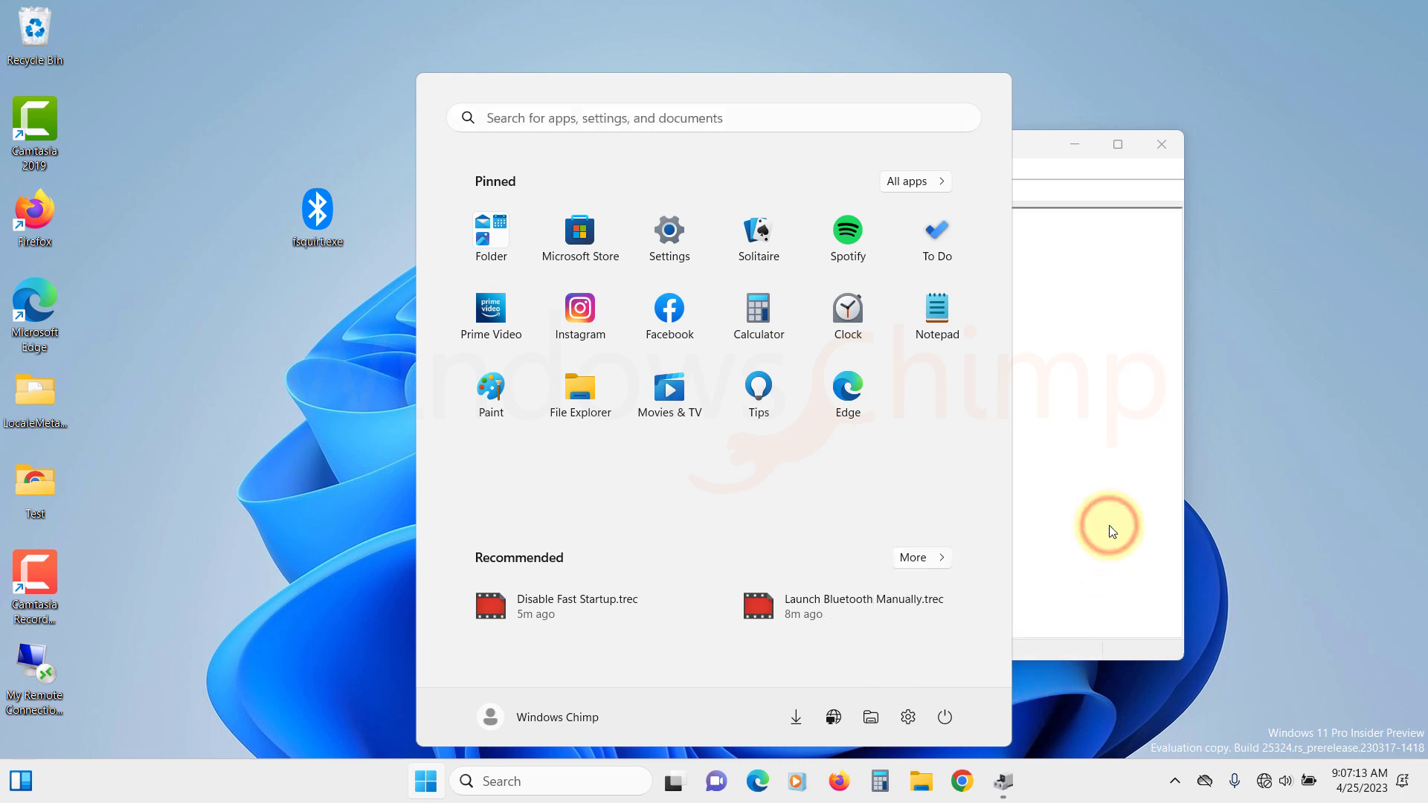
click(1109, 524)
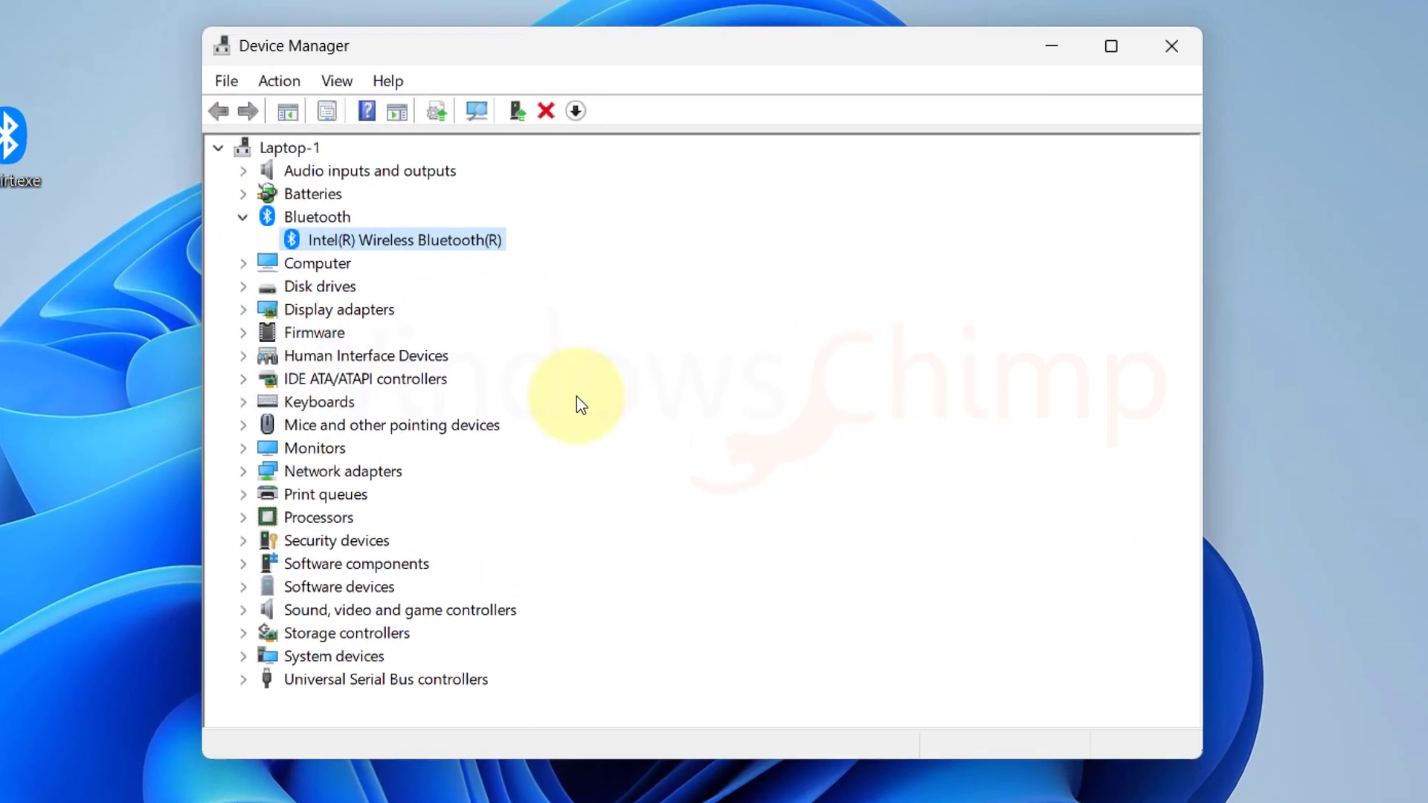
Uninstall the Intel Bluetooth adapter from Device Manager.
right_click(413, 245)
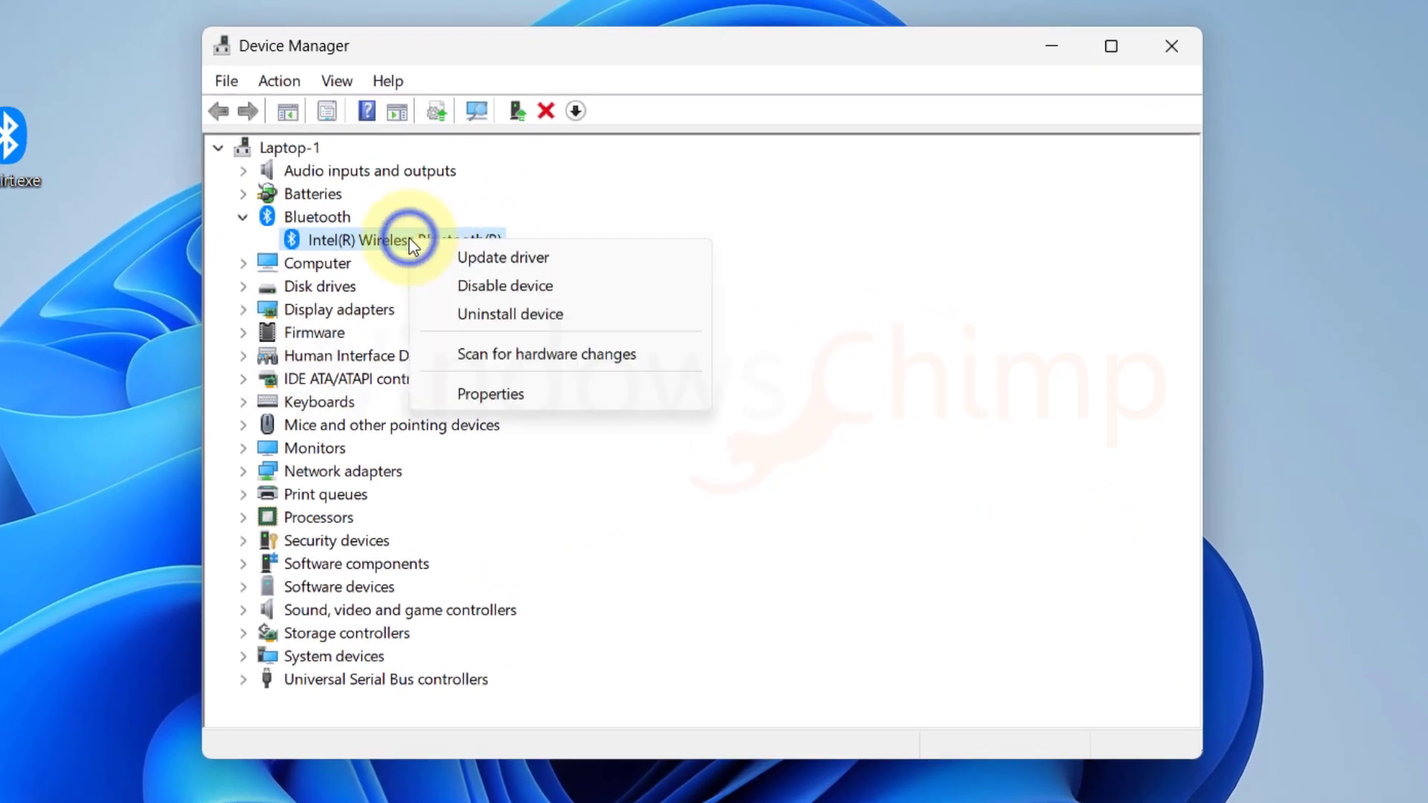
click(512, 314)
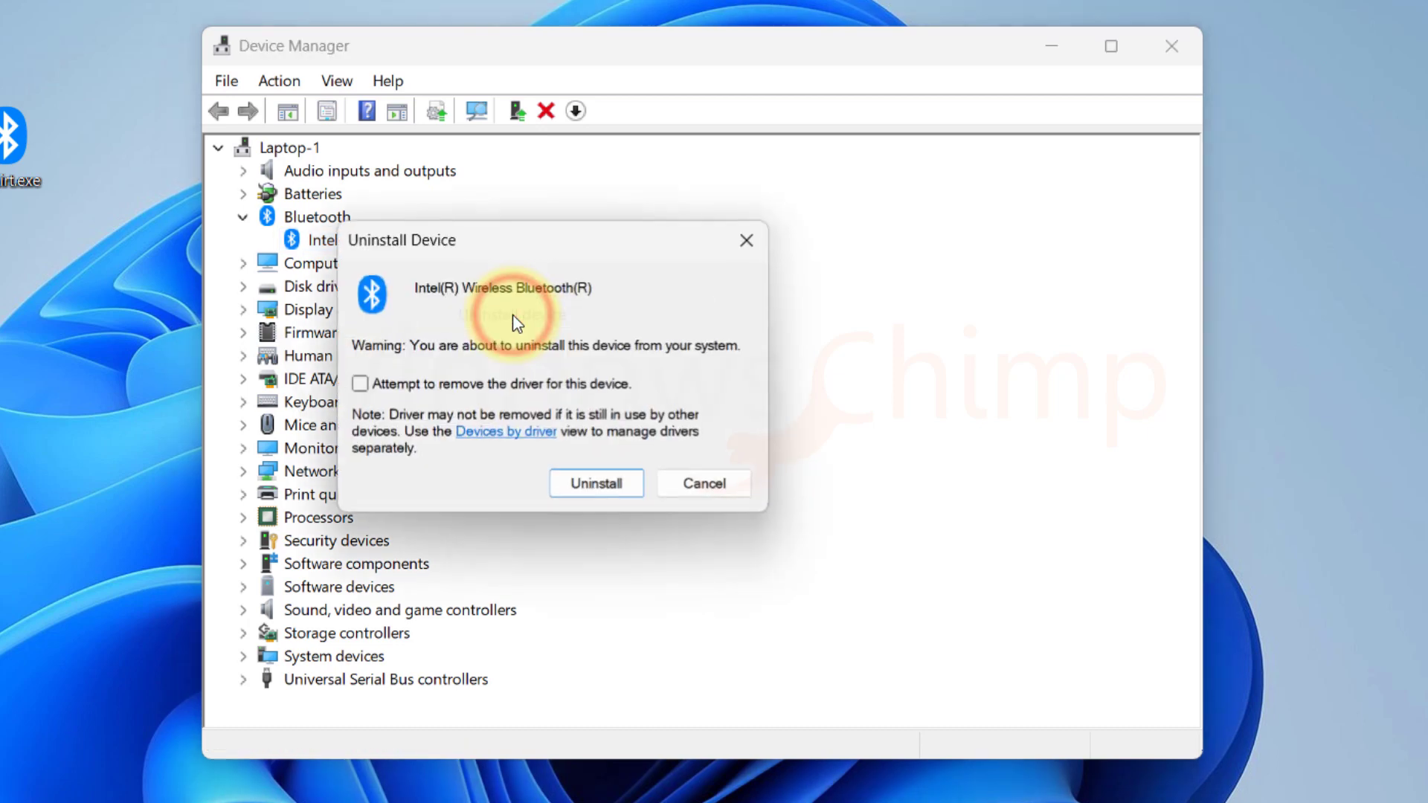
click(583, 489)
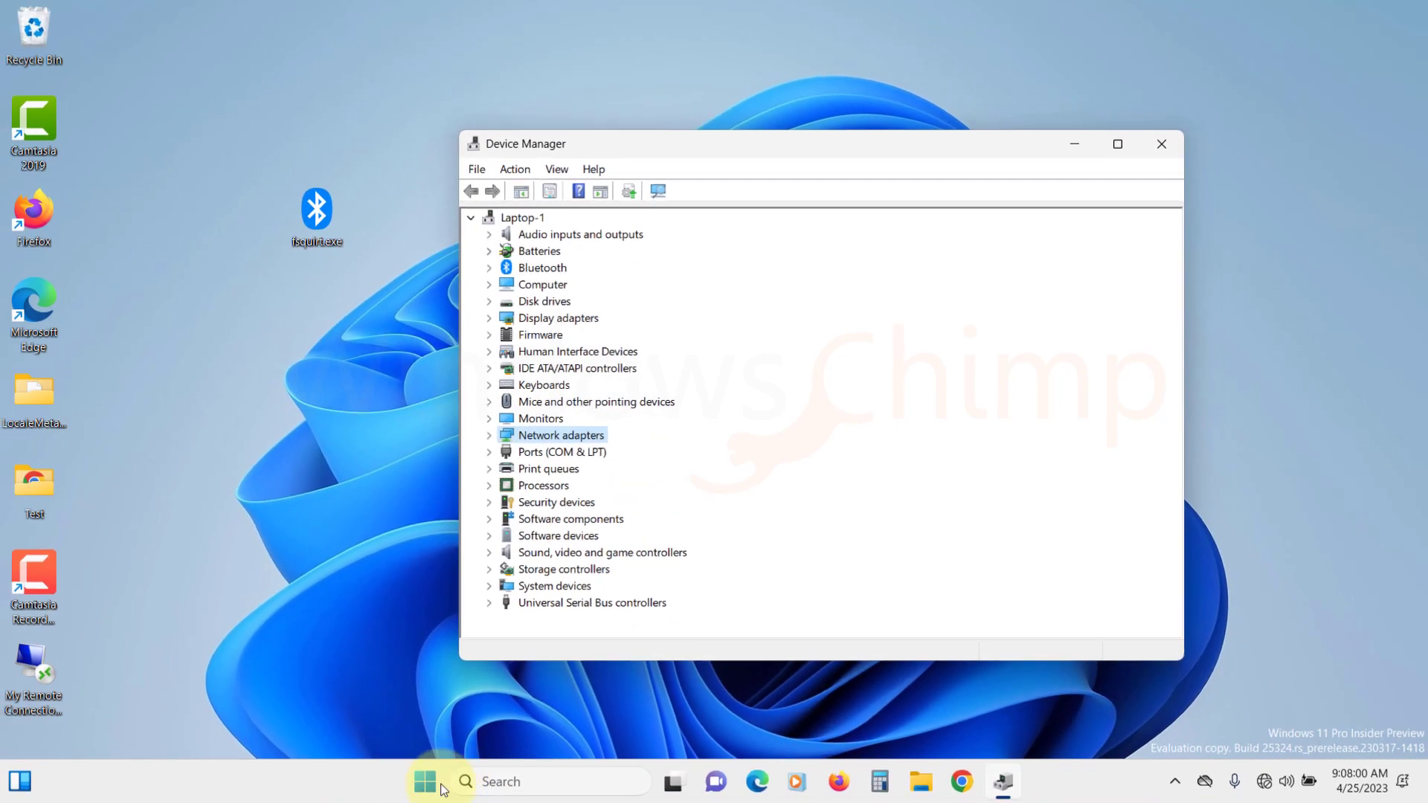
Scan for hardware changes to reinstall the adapter and expand the Bluetooth category.
click(437, 792)
click(960, 727)
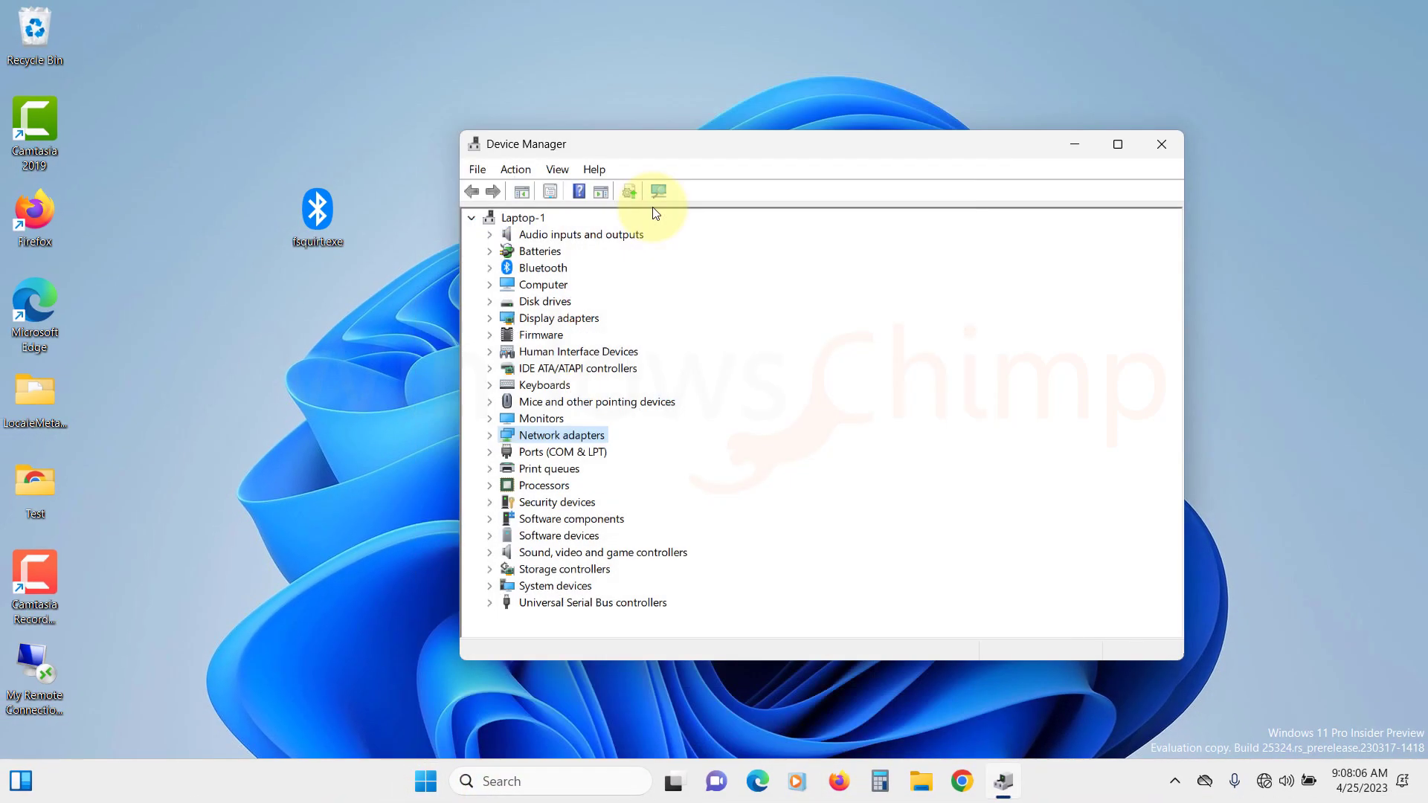
click(654, 192)
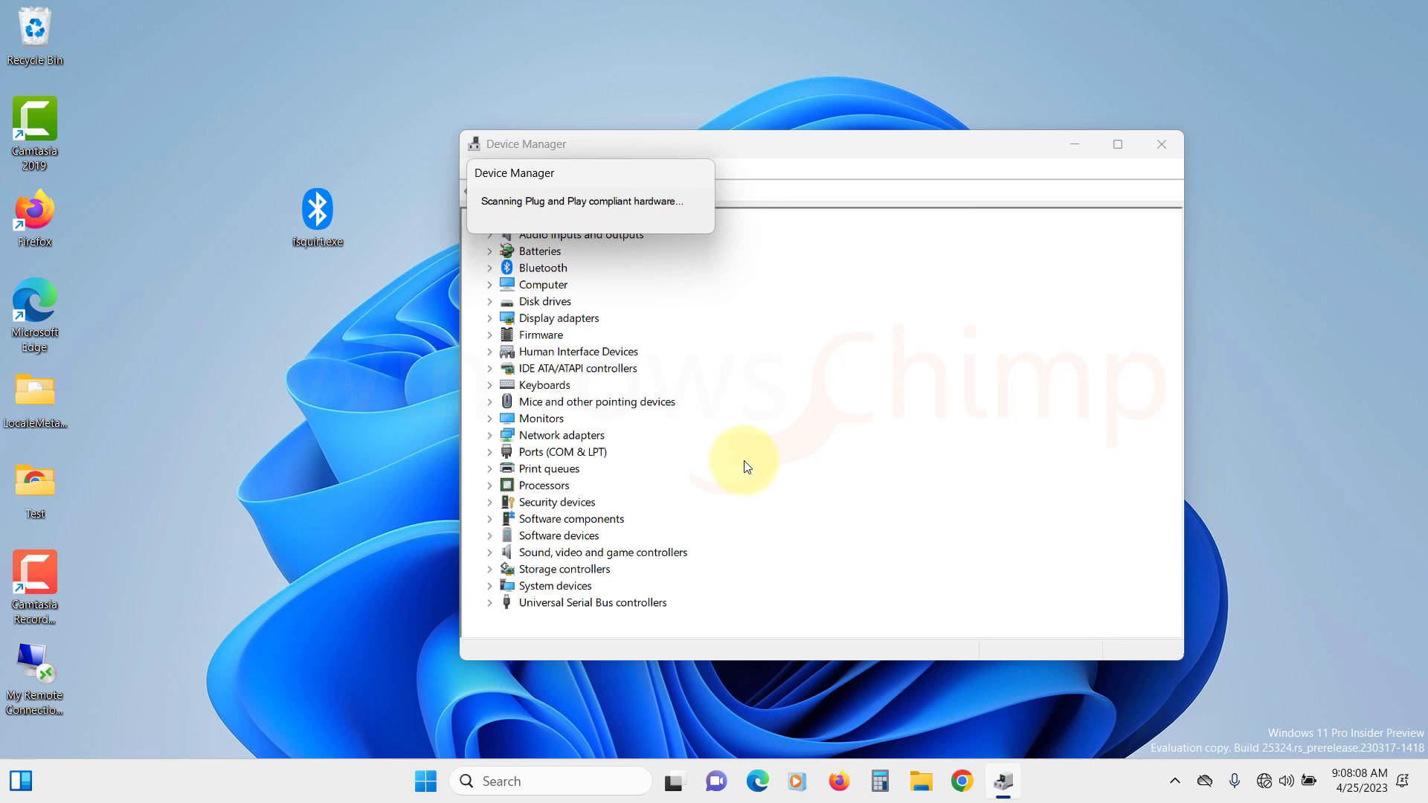
click(489, 267)
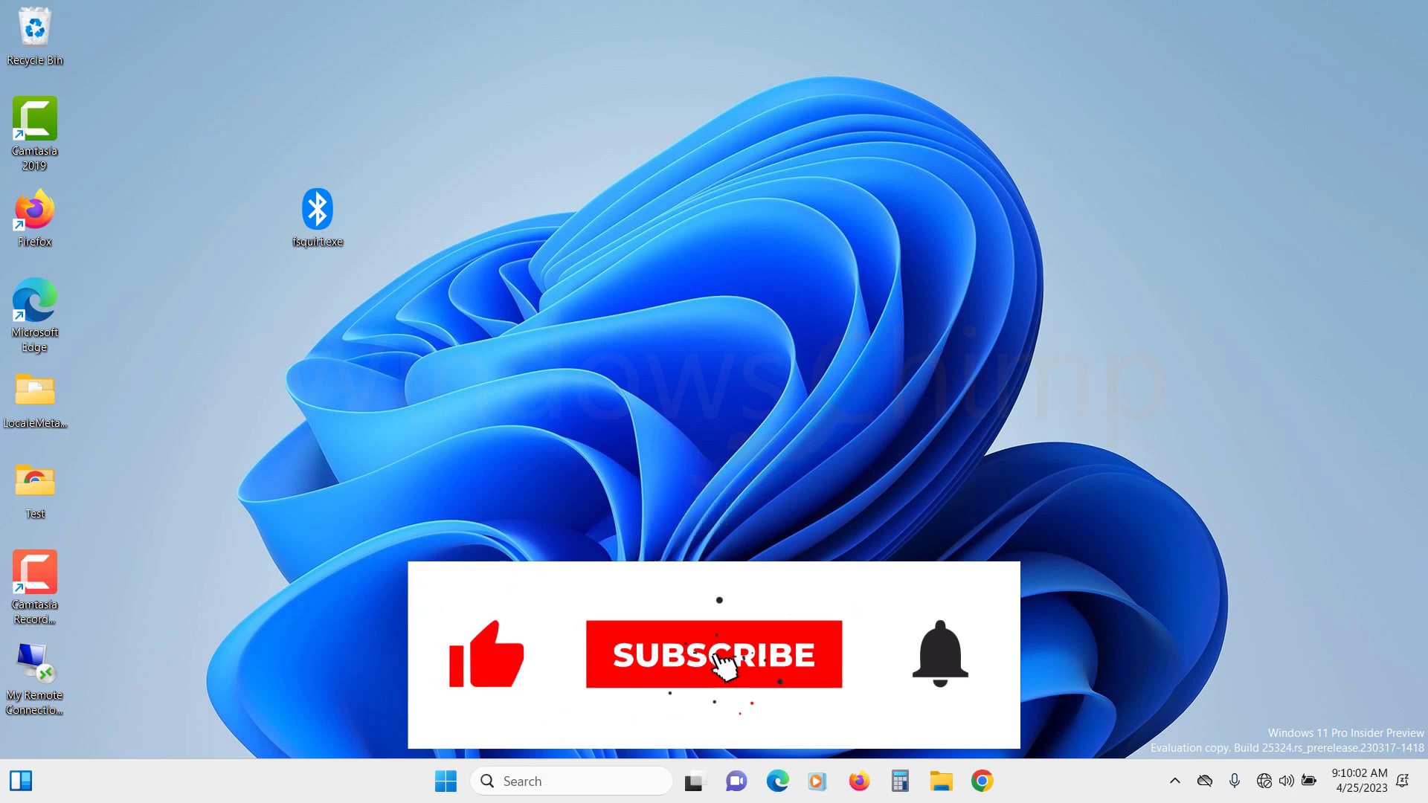
Search Start for 'device' and open Device Manager.
click(451, 781)
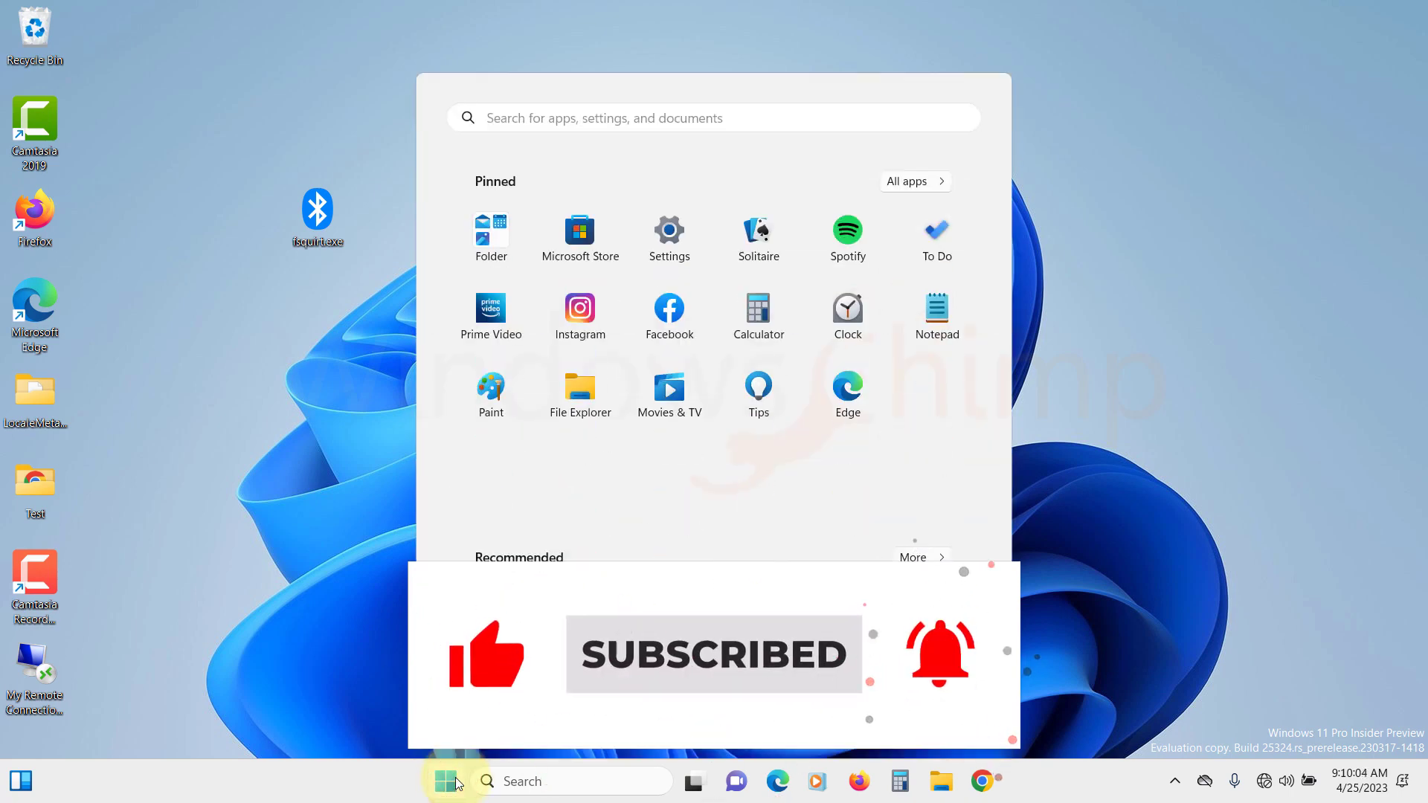
text(device)
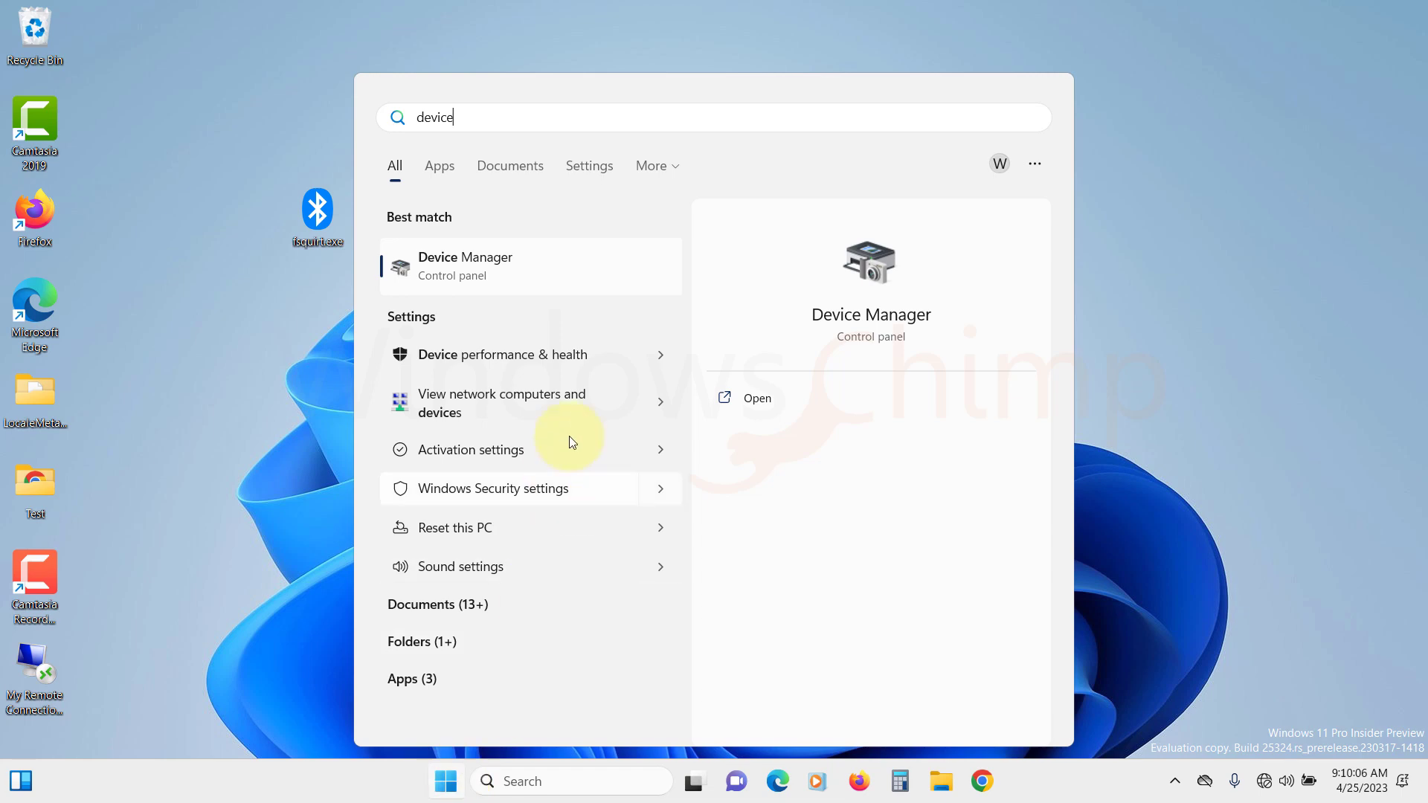
click(566, 271)
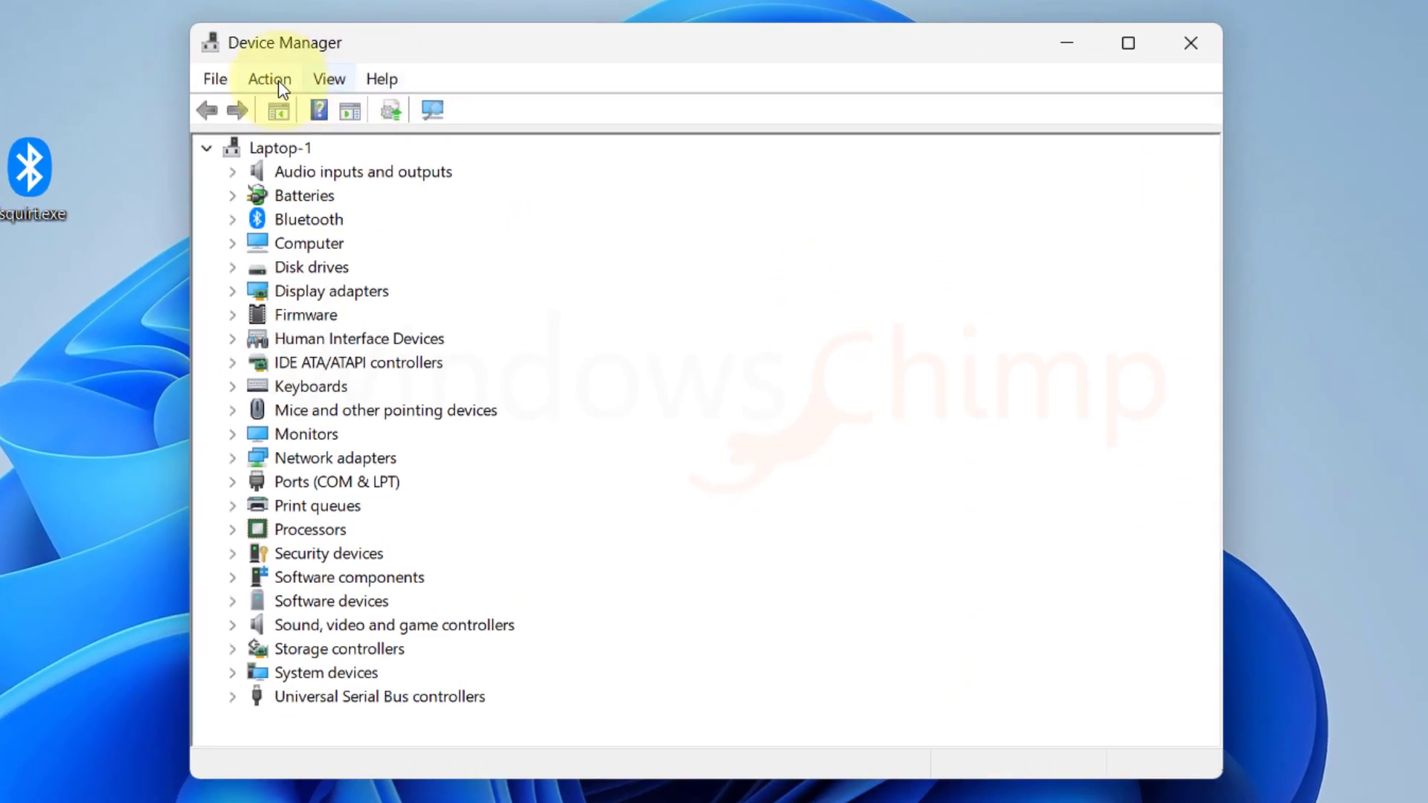
Run Action > Scan for hardware changes three times.
click(129, 79)
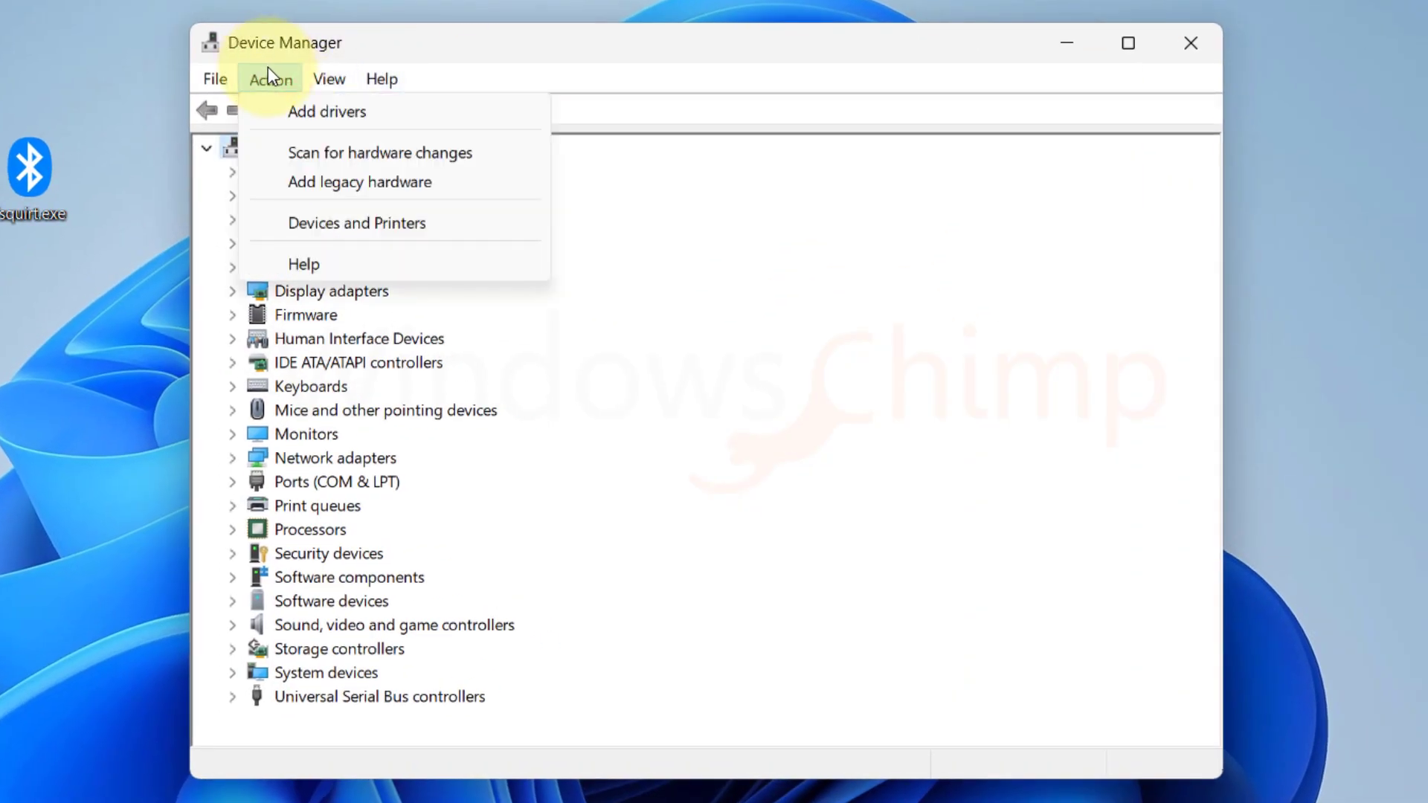
click(323, 155)
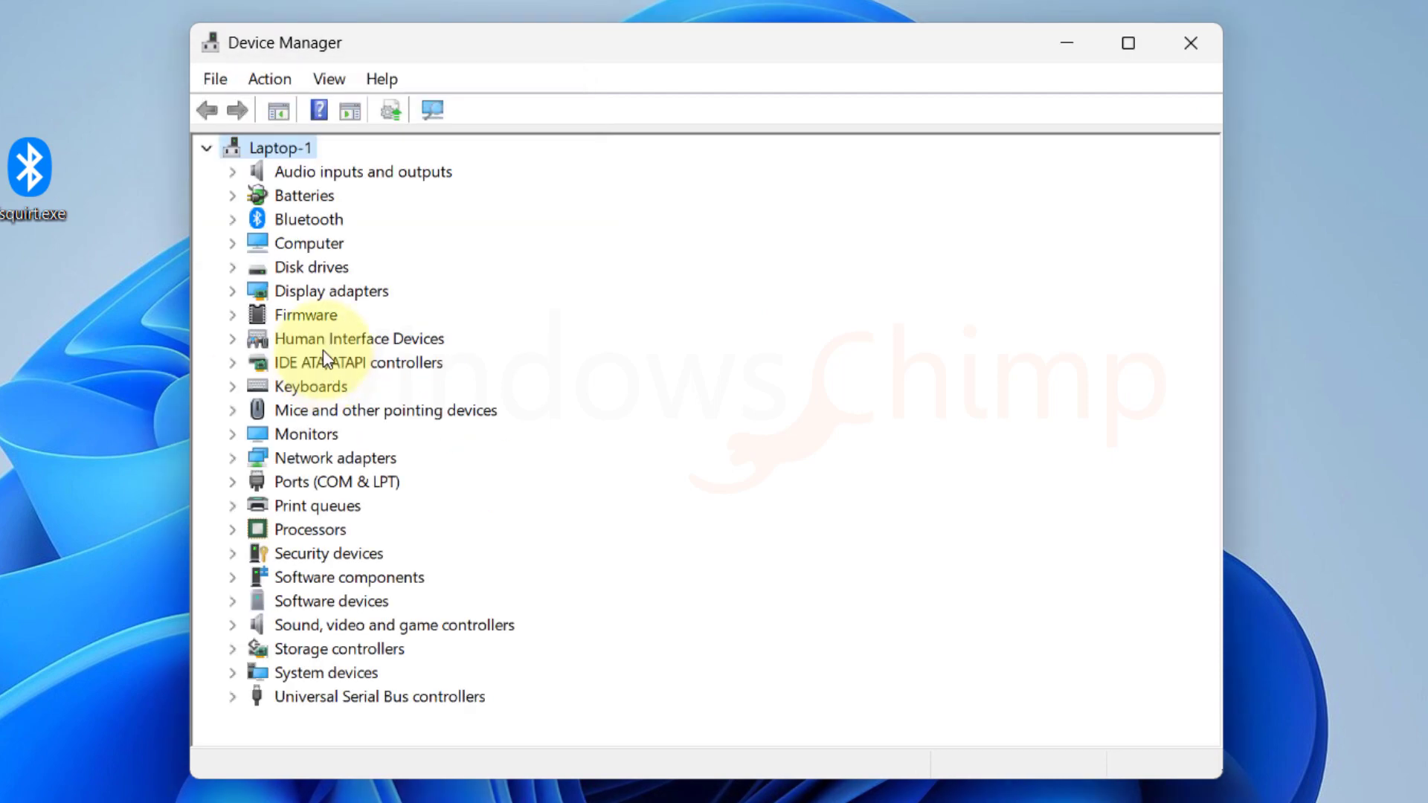
click(266, 75)
click(298, 154)
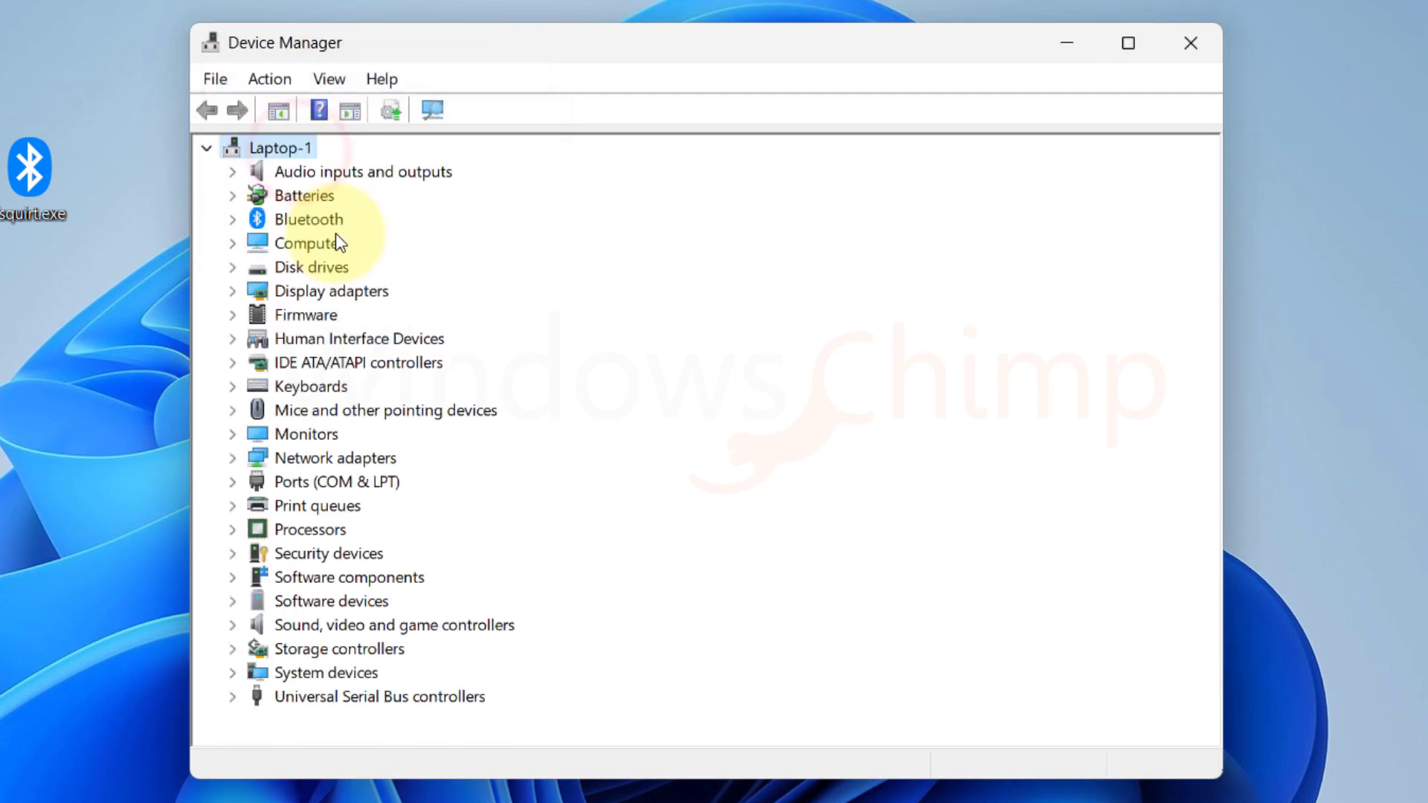
click(270, 79)
click(305, 151)
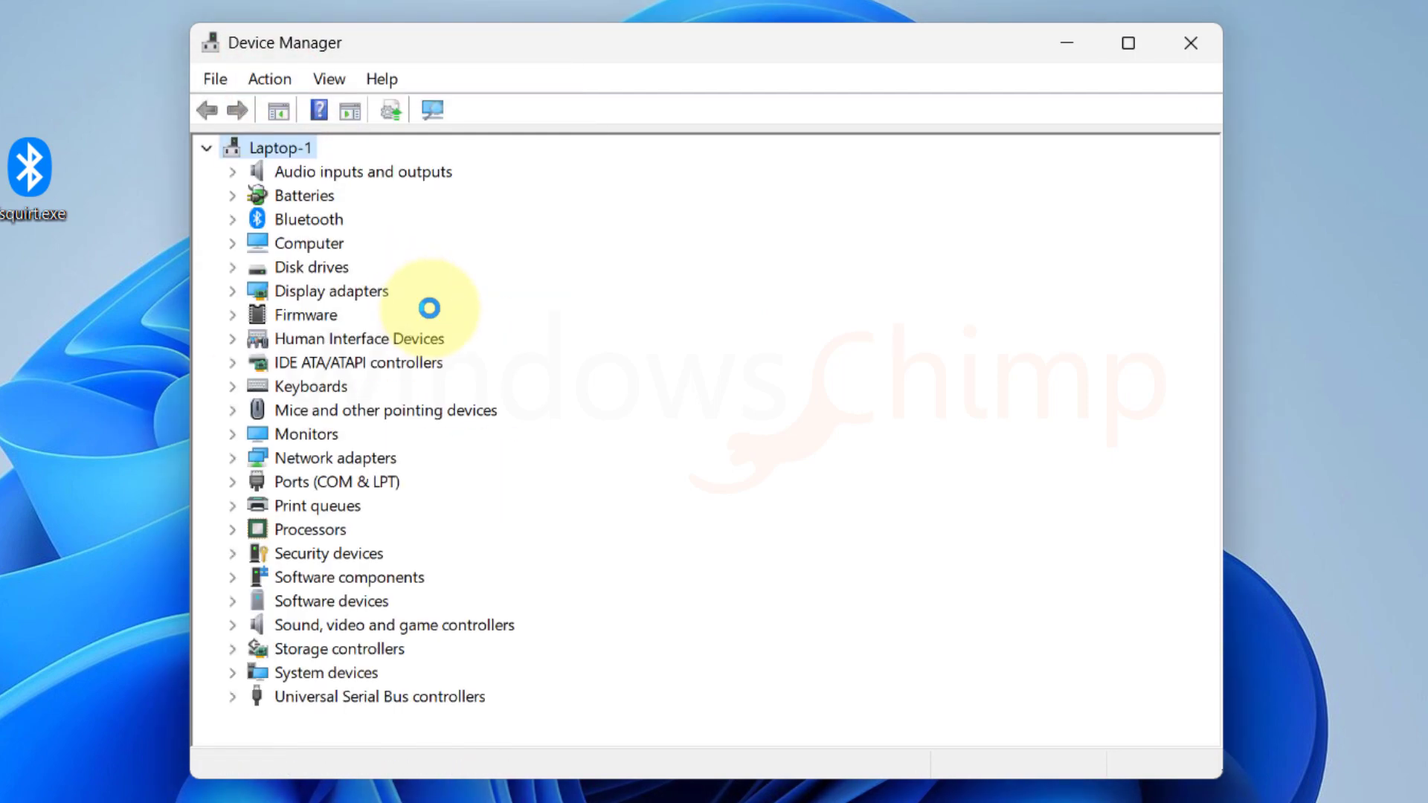
click(261, 74)
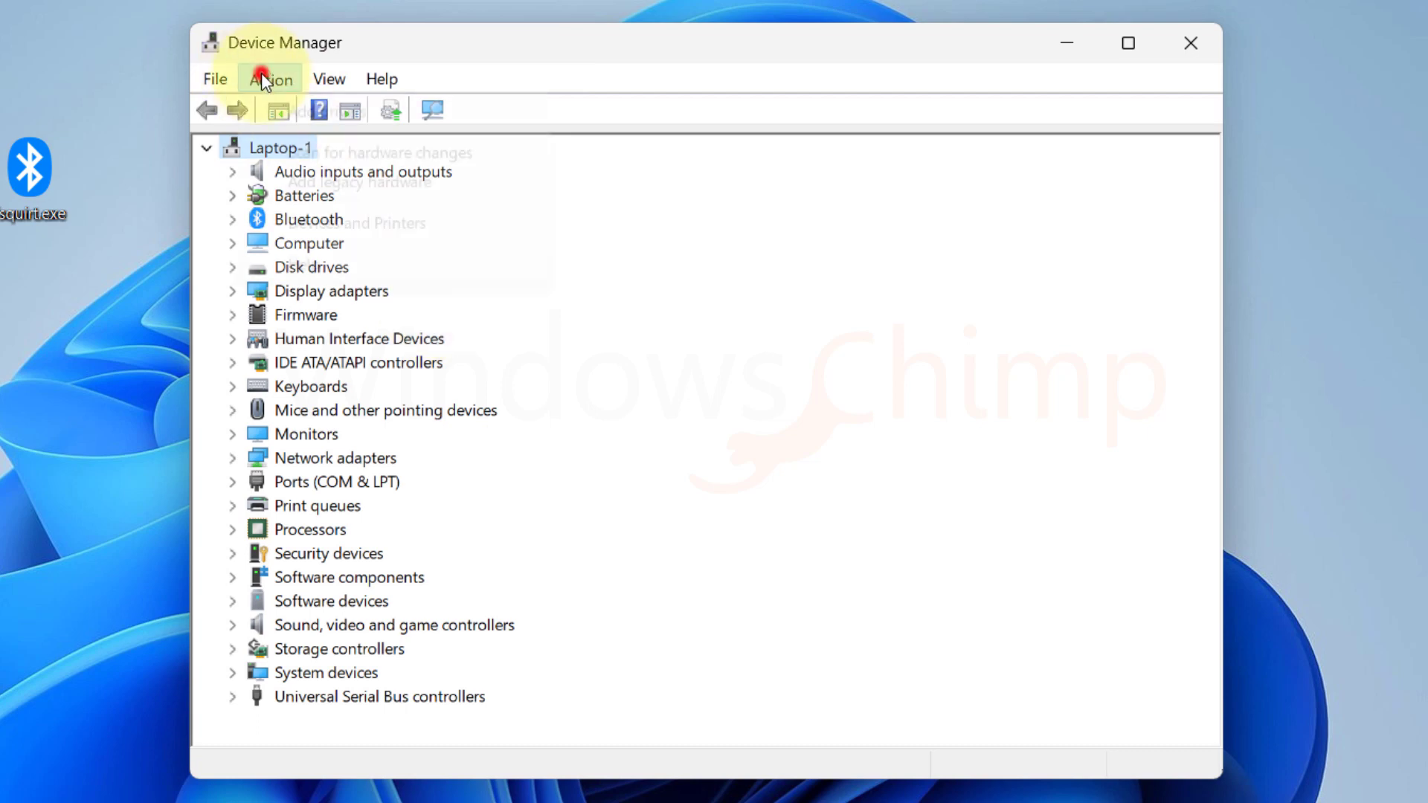
Start the Add Hardware wizard with manual installation and choose the Network adapters hardware type.
click(323, 182)
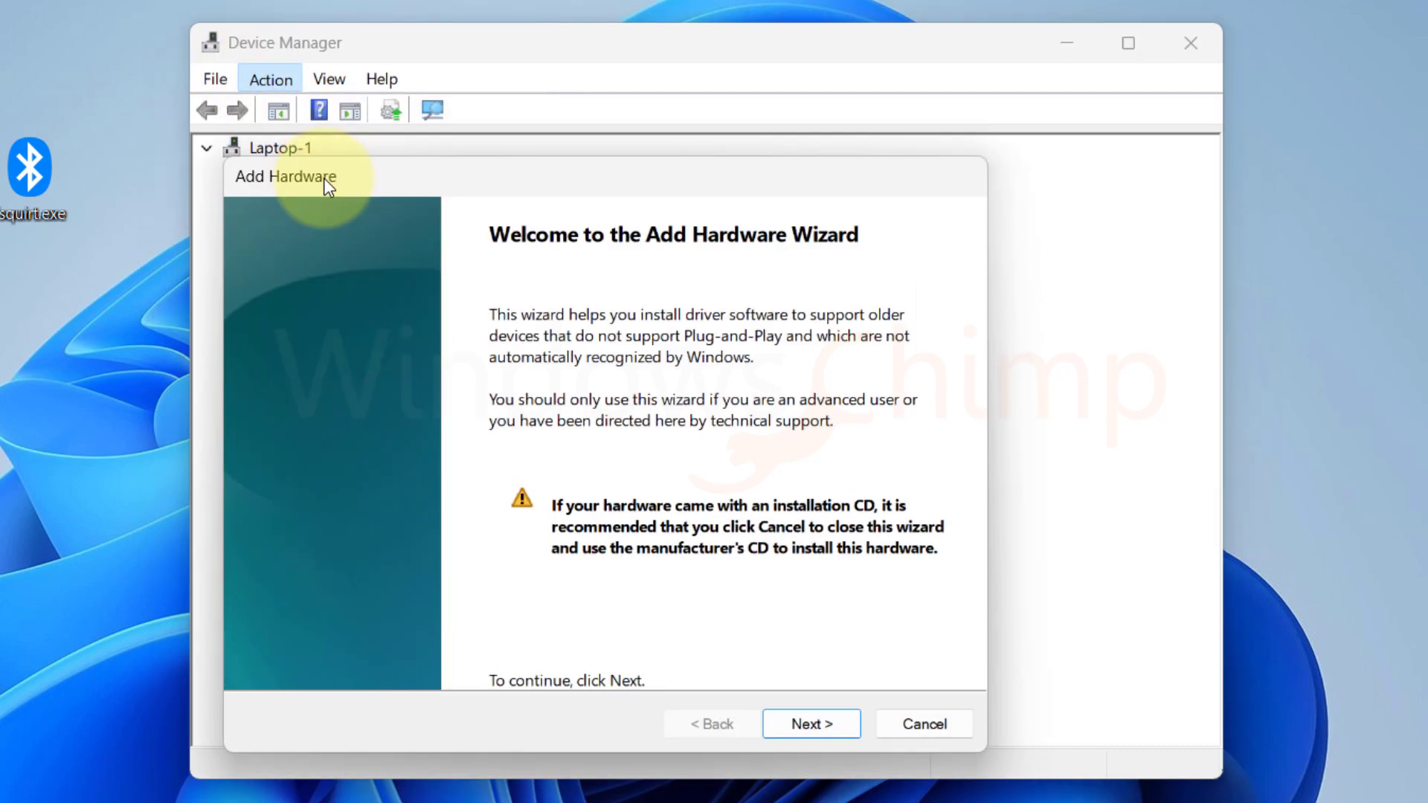
click(825, 726)
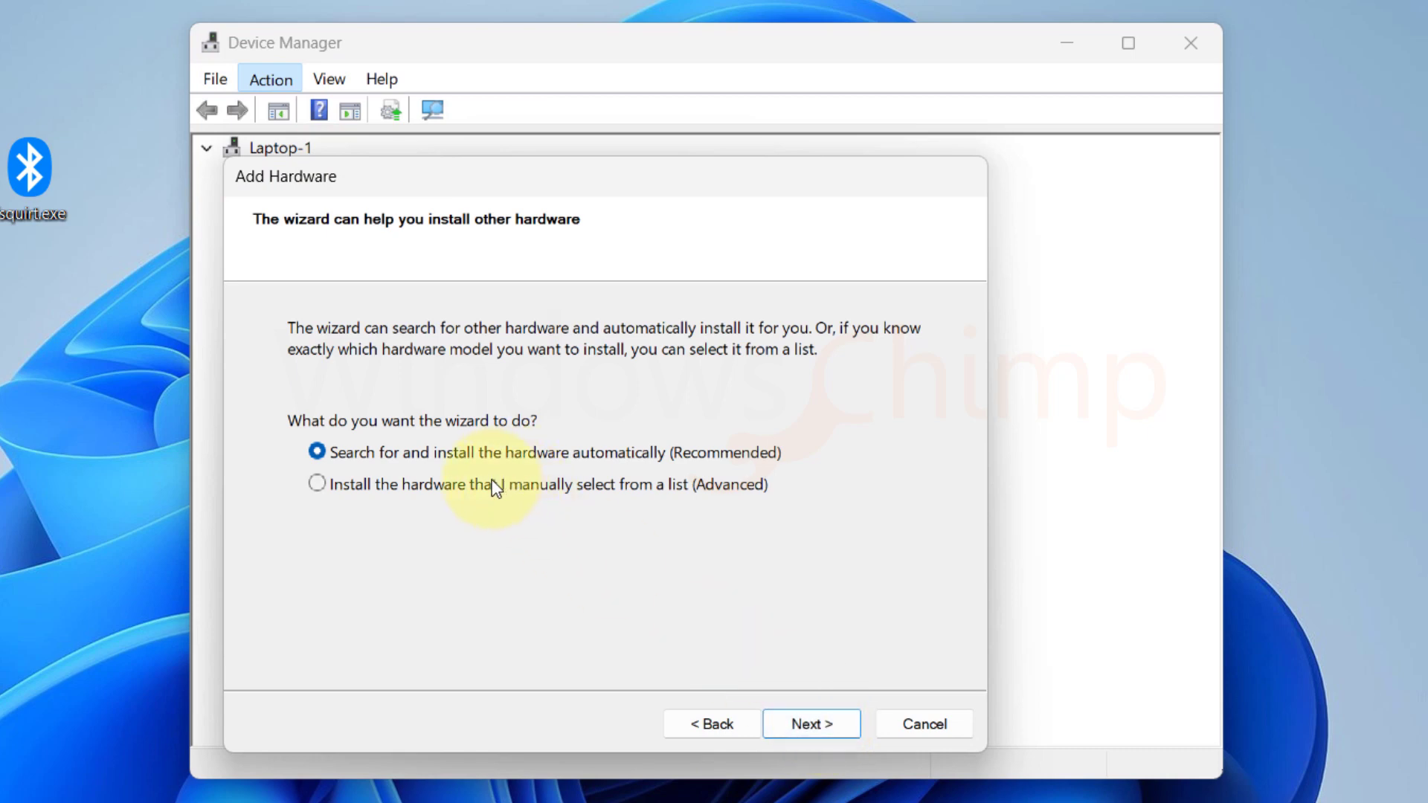
click(793, 721)
scroll(385, 554, down, 1)
scroll(385, 553, down, 5)
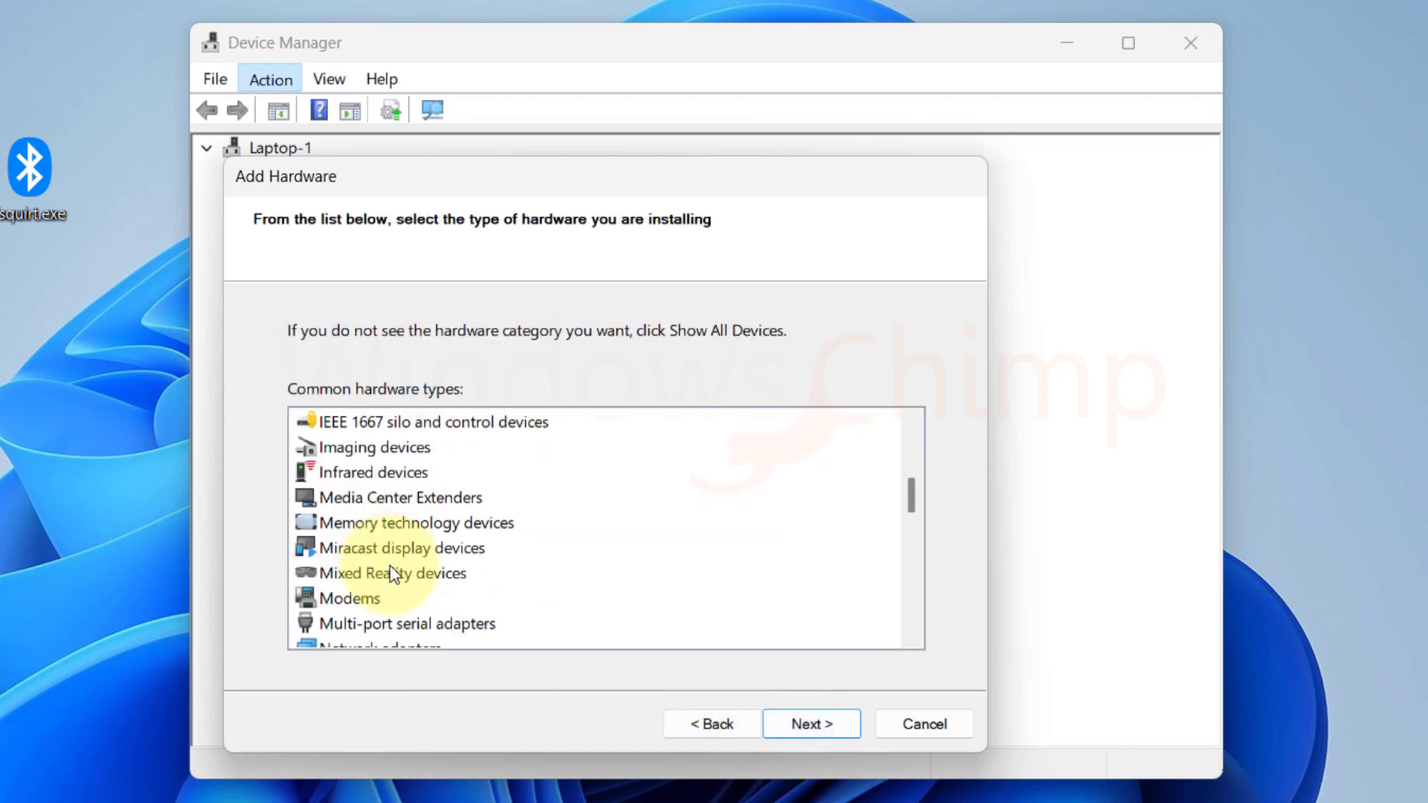
click(815, 724)
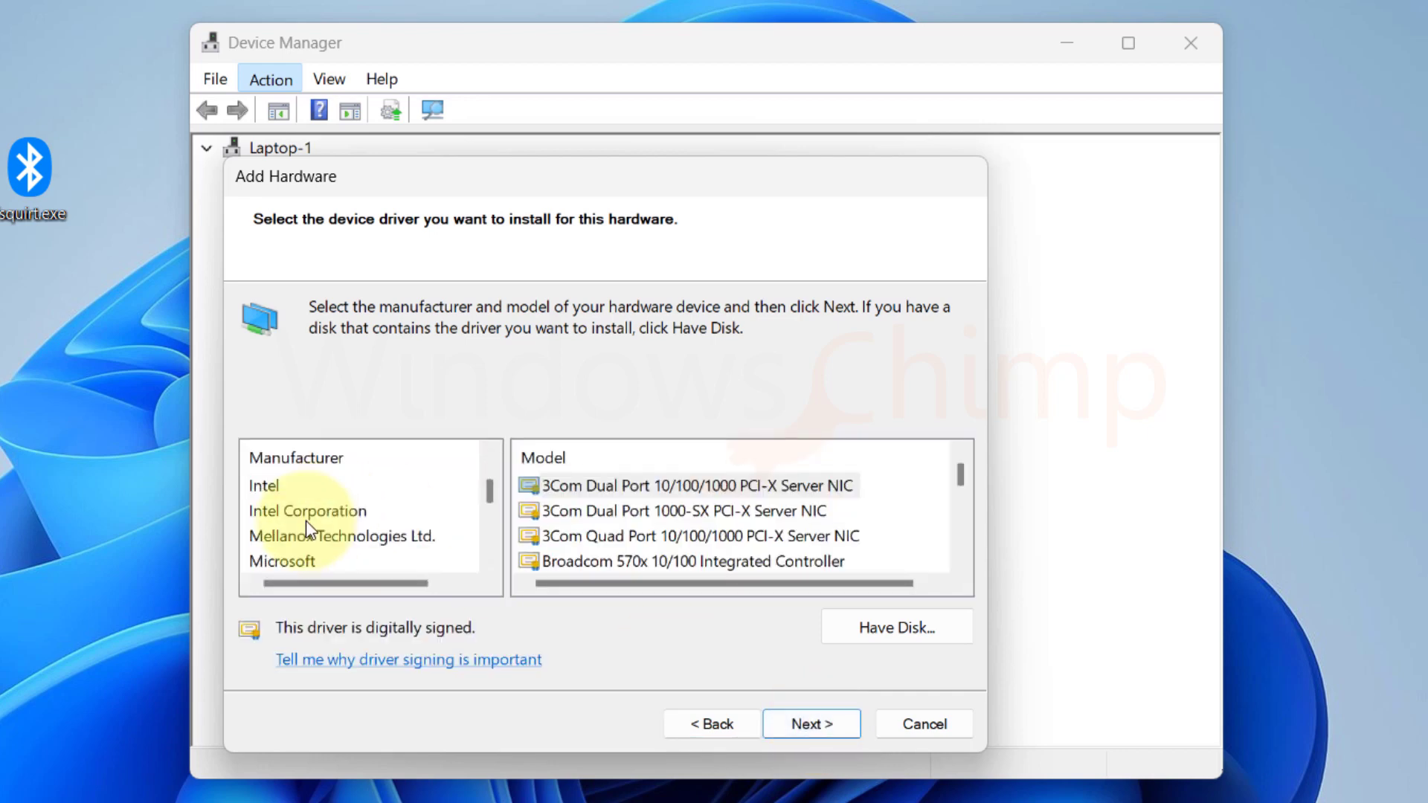
Install Intel Corporation's Killer Wireless-AC 1550 adapter and finish the wizard.
click(349, 511)
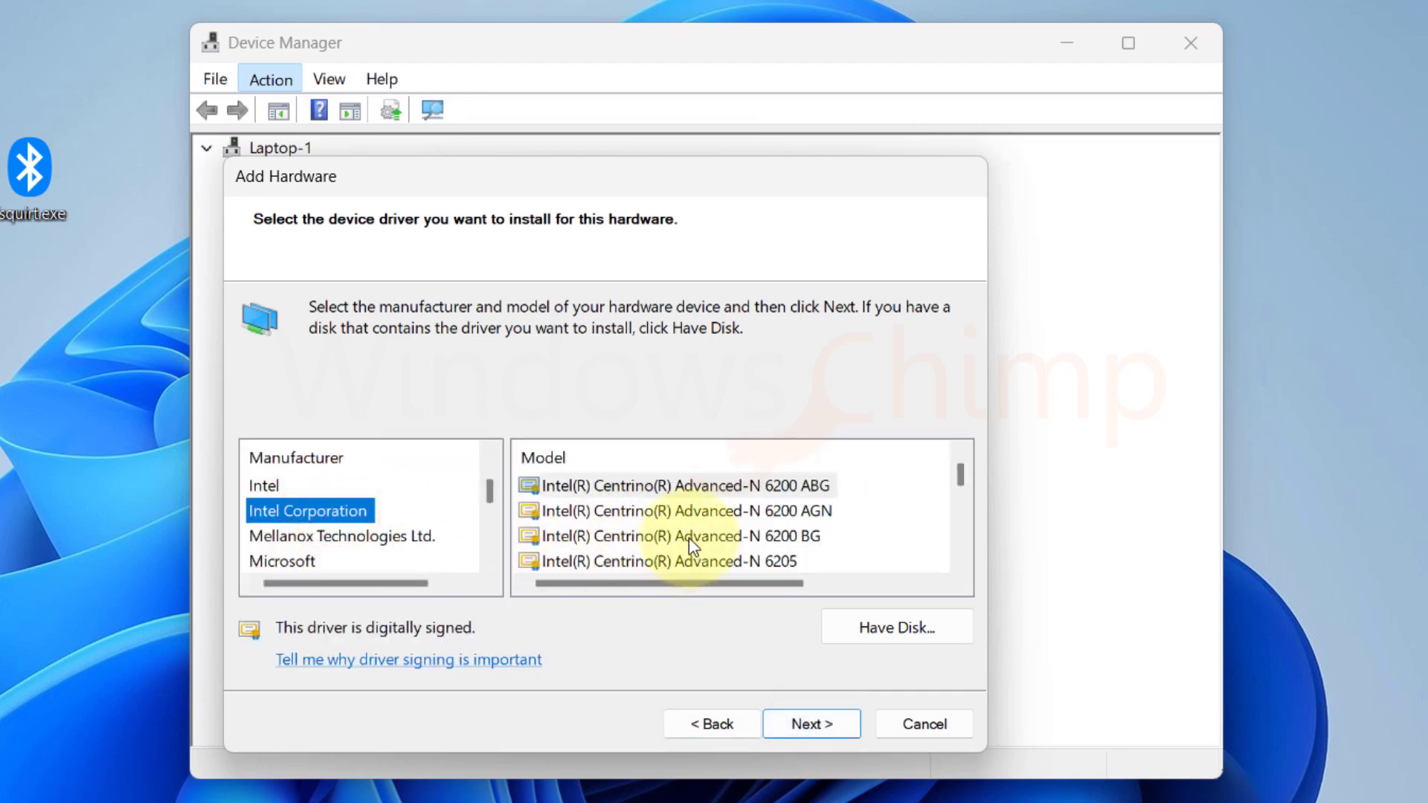
scroll(689, 538, down, 8)
scroll(691, 545, down, 10)
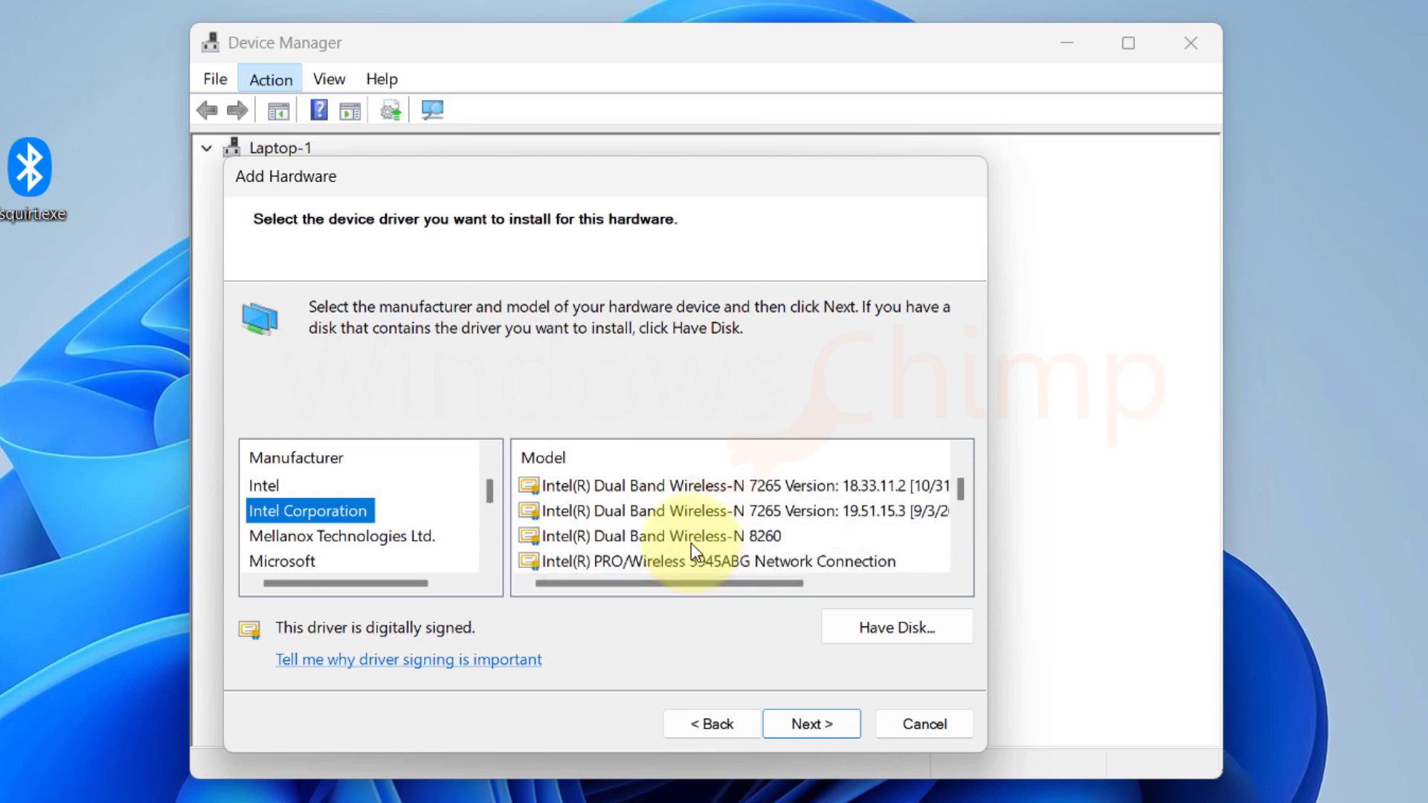
scroll(690, 543, down, 4)
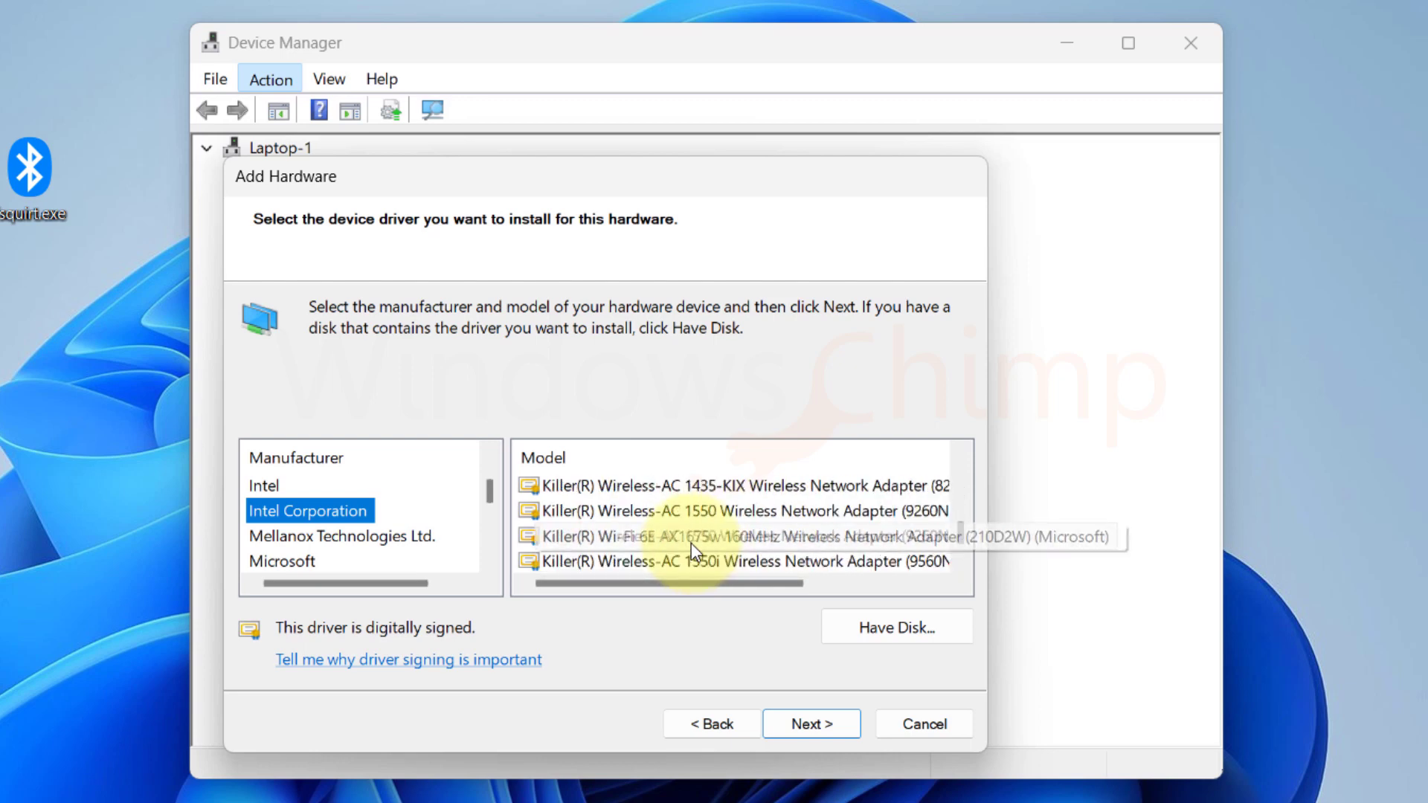
click(725, 542)
click(819, 729)
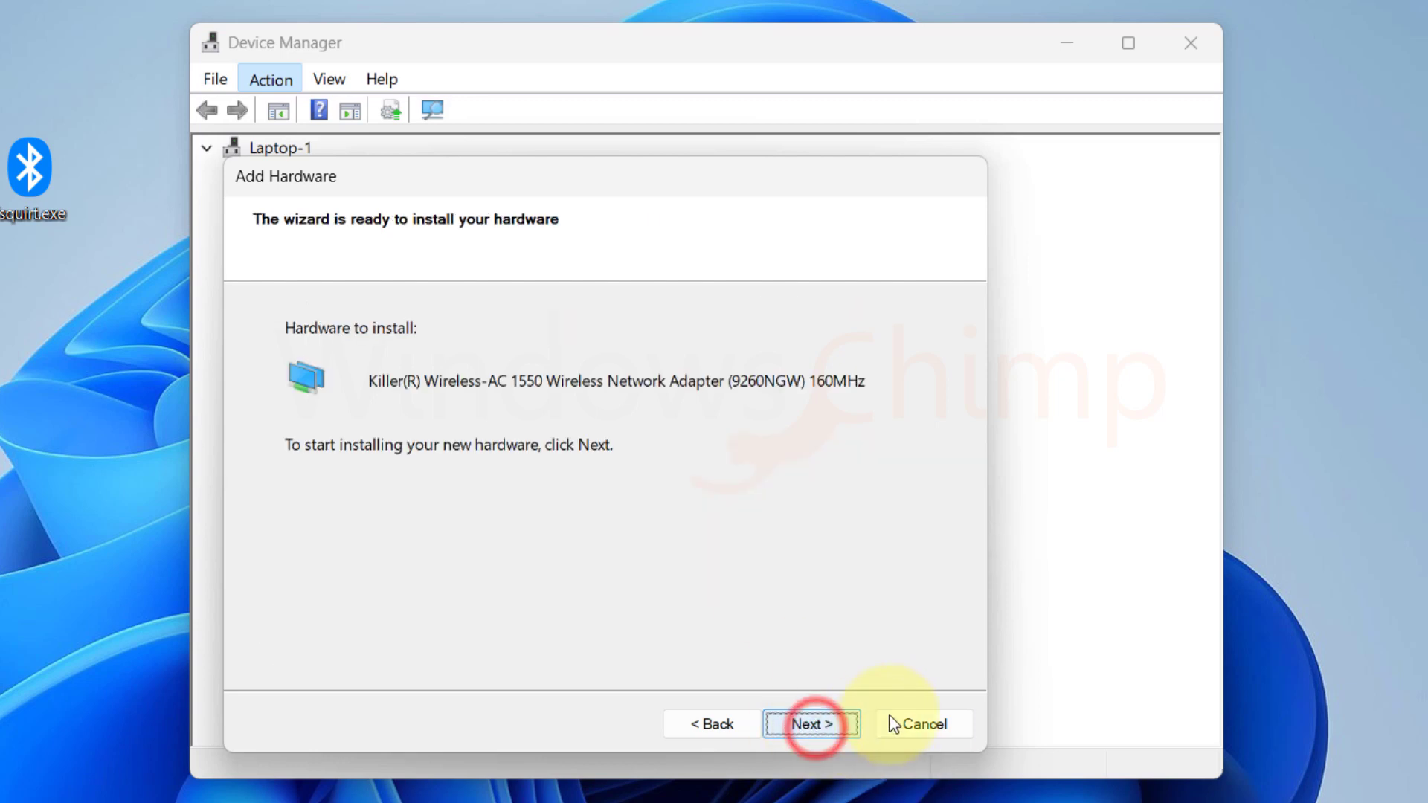
click(823, 730)
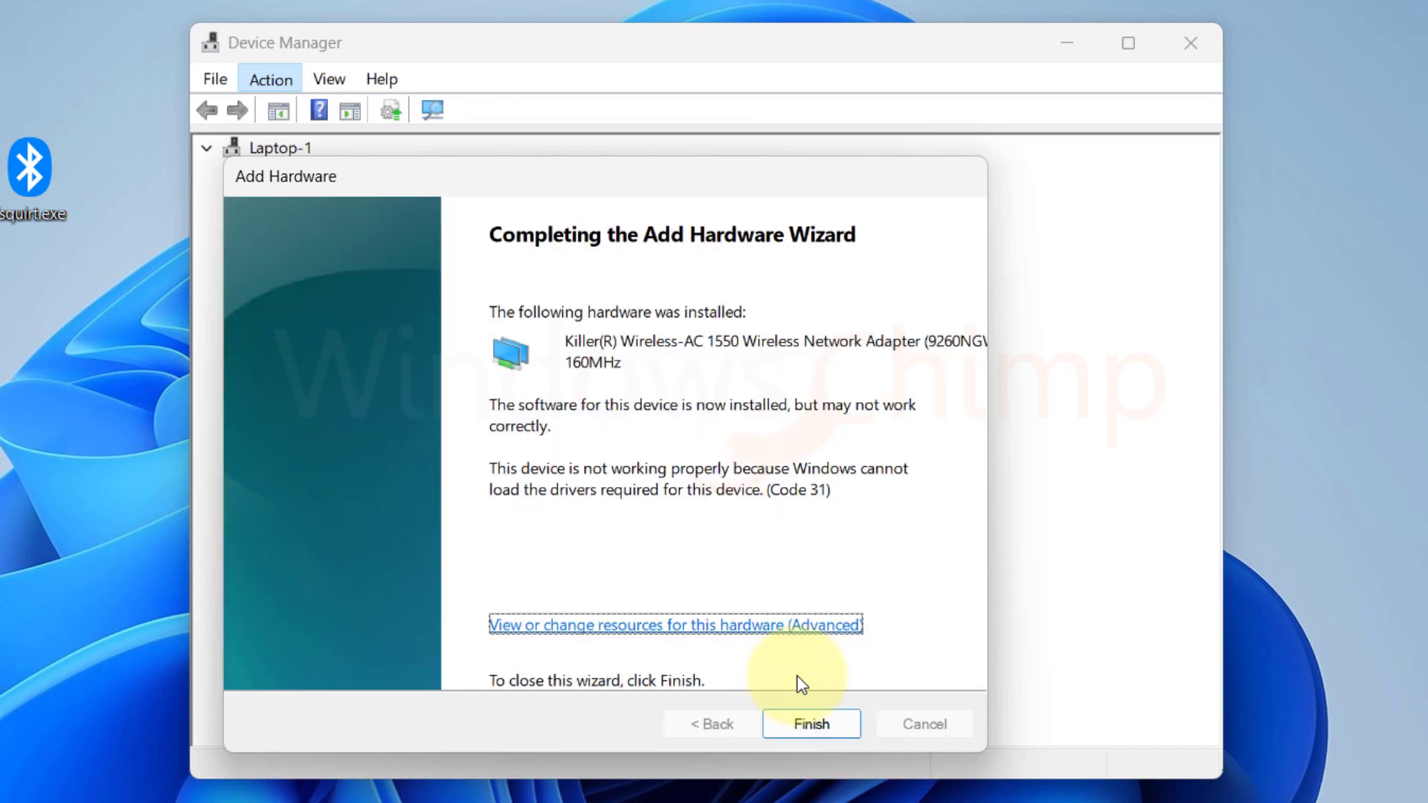
click(812, 724)
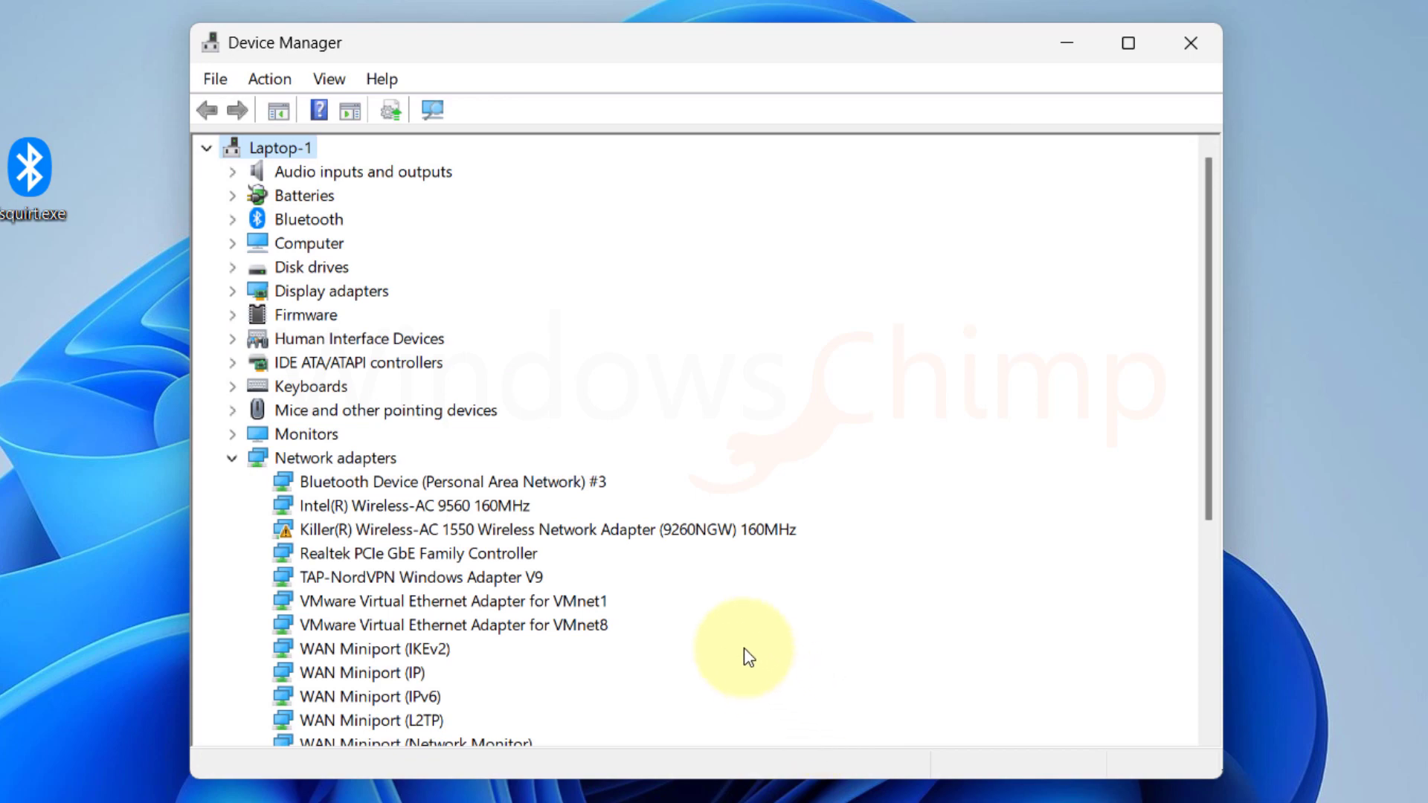
Download the Intel Bluetooth V22.130.0.2 driver from the ROG Strix SCAR III G531 page and run it.
scroll(563, 543, down, 10)
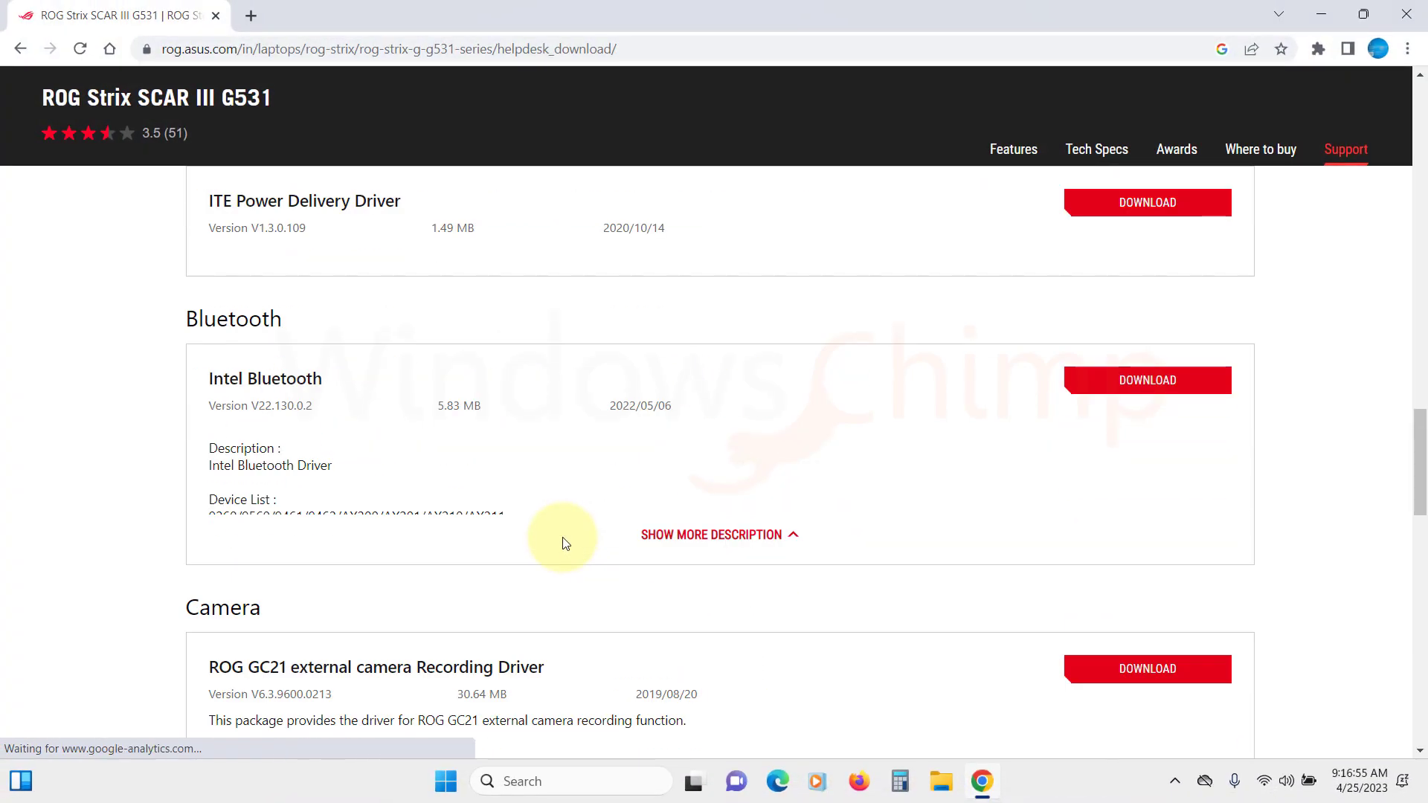
click(662, 532)
click(1114, 392)
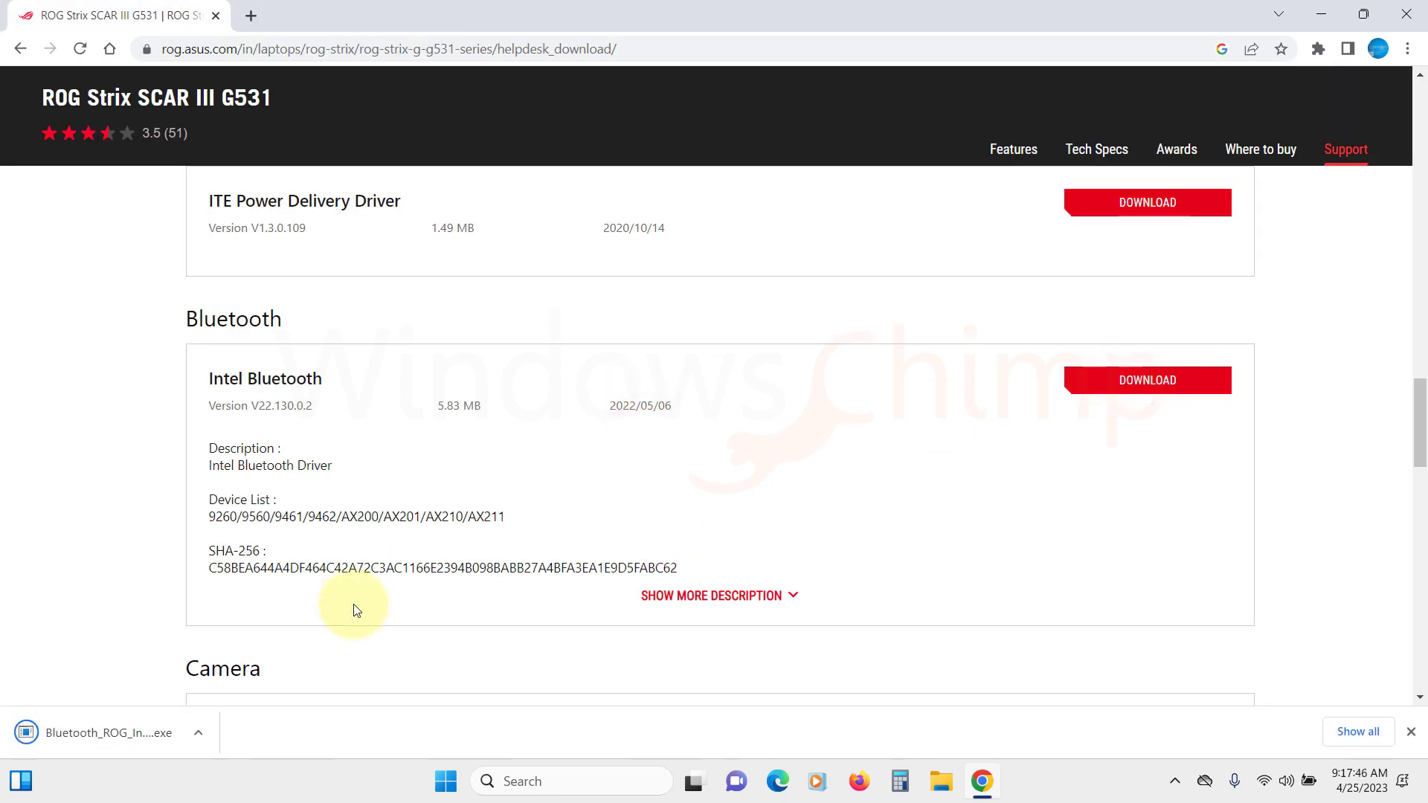
click(89, 733)
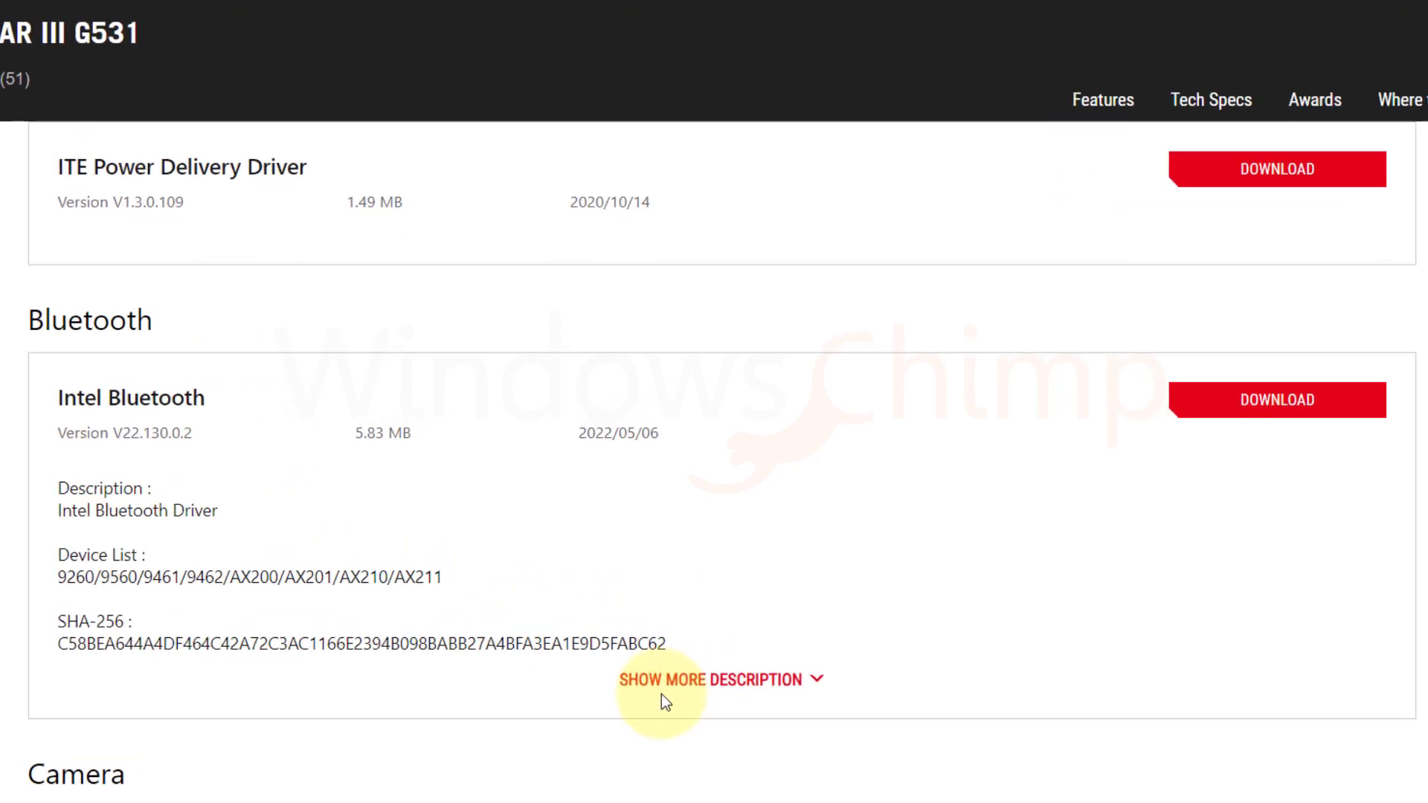
Approve the setup, accept language and license, and install Intel Bluetooth 22.130.0.2.
click(597, 620)
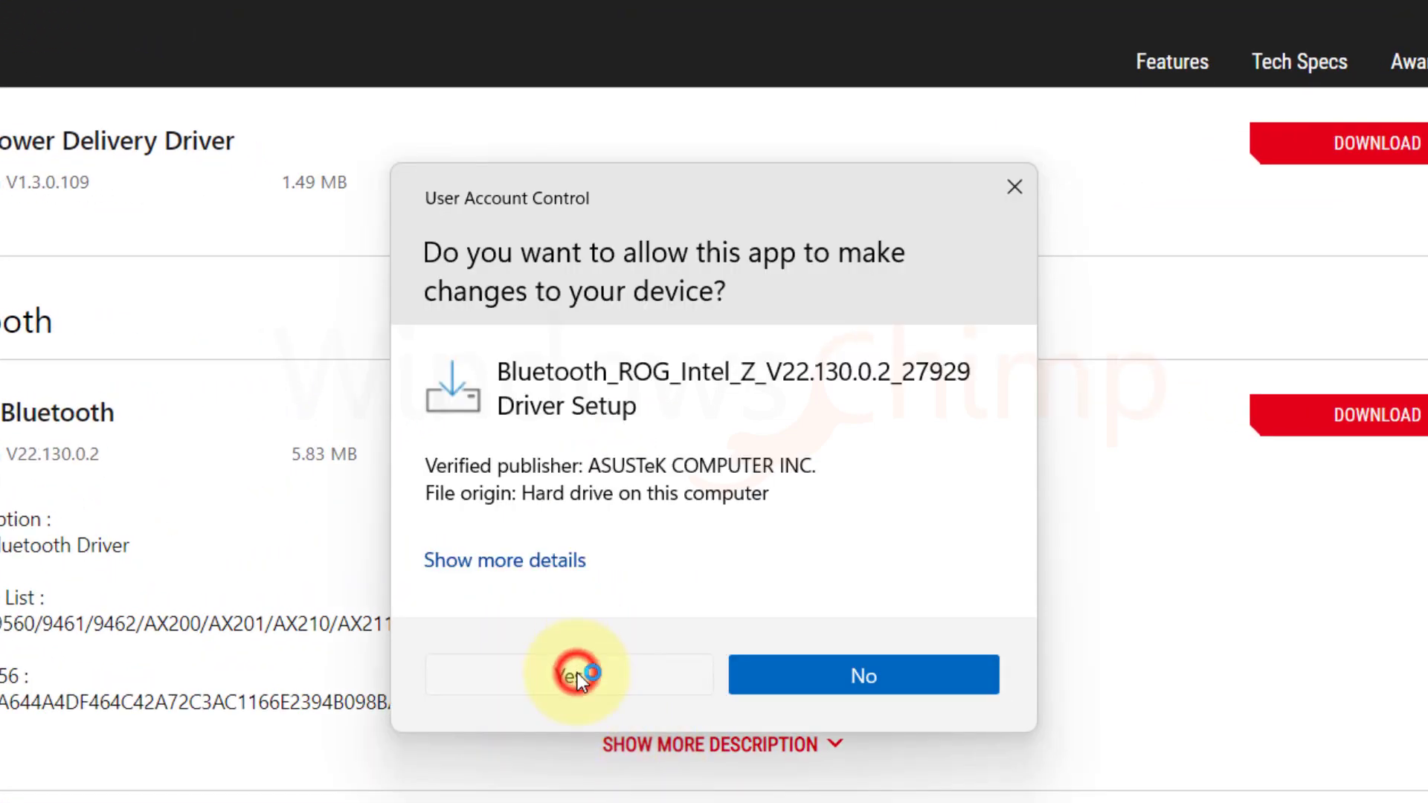
click(739, 500)
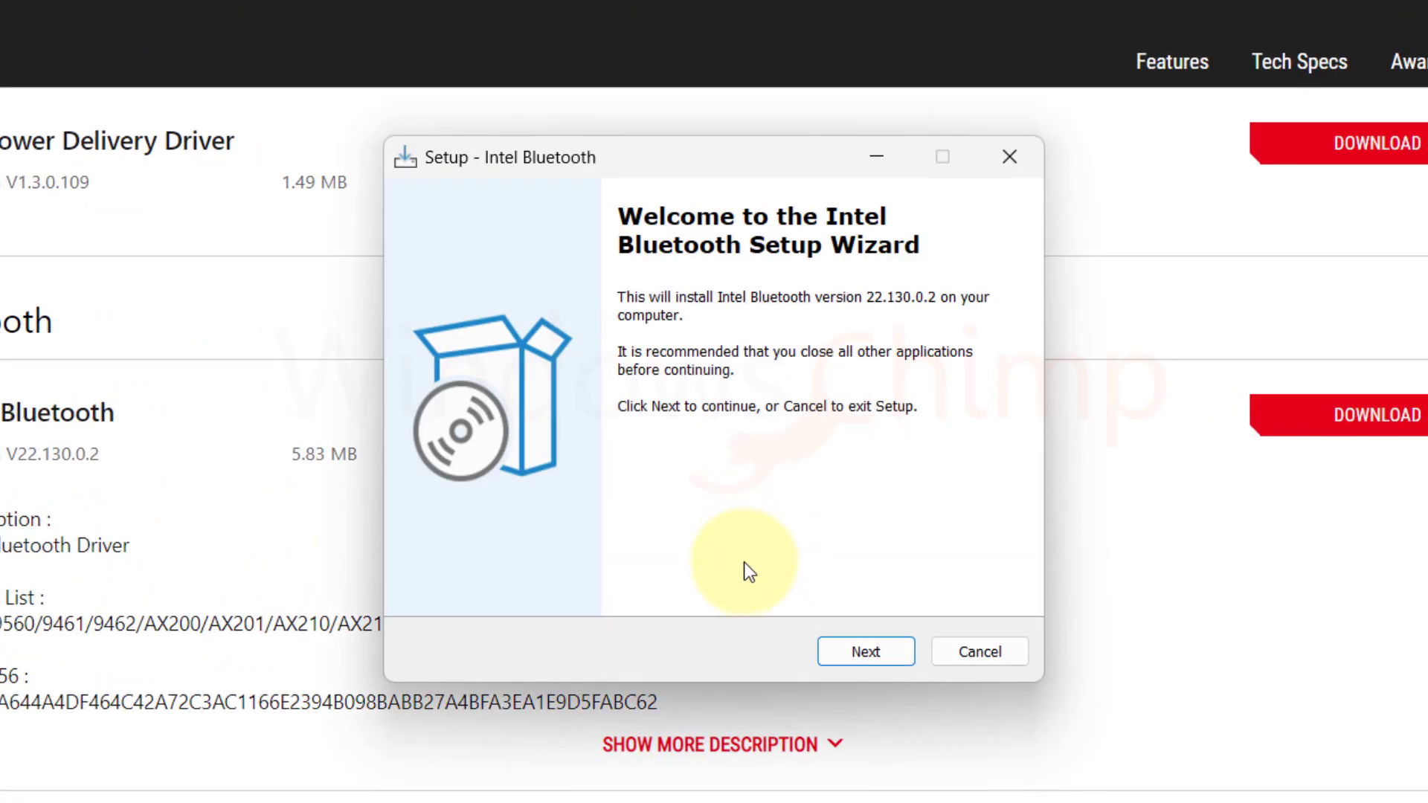
click(884, 654)
click(874, 656)
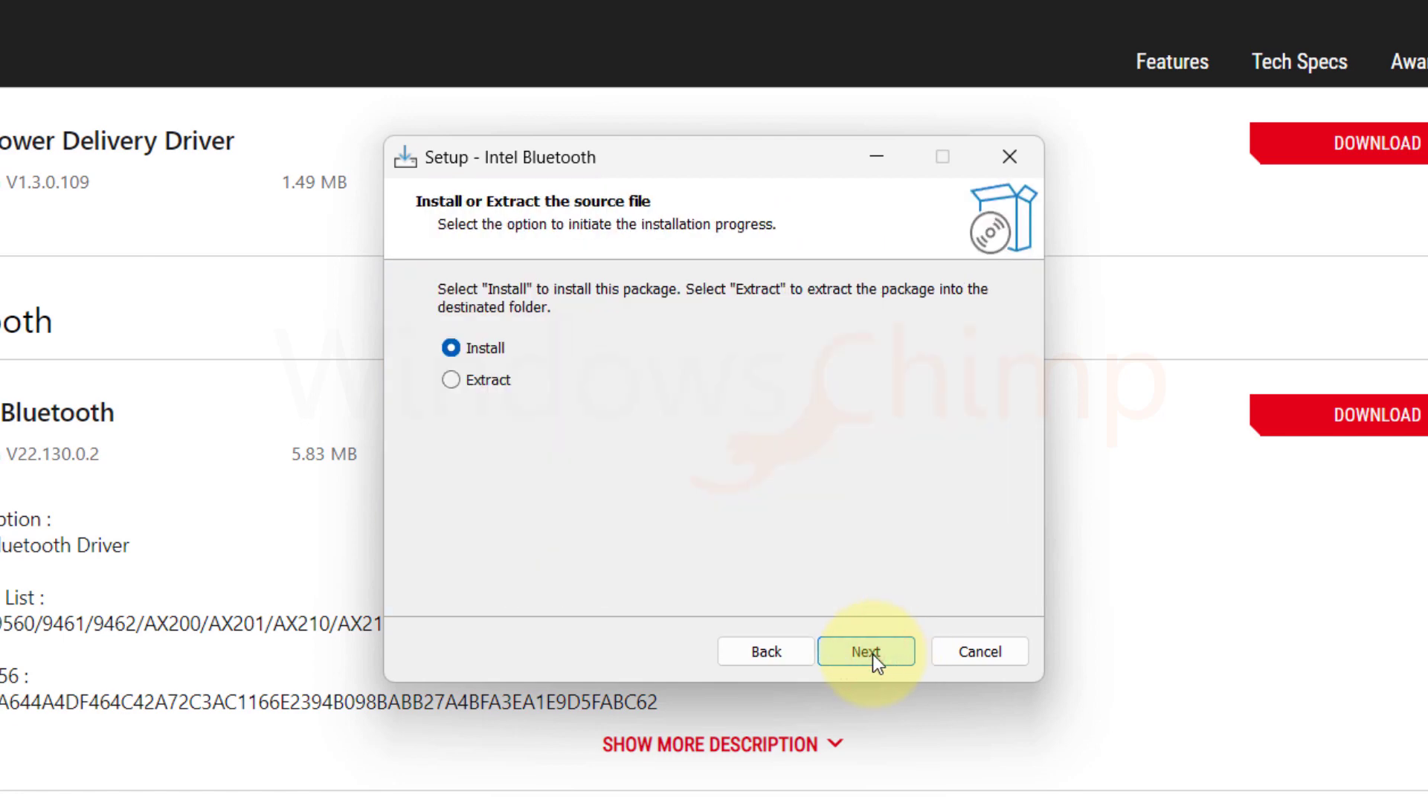
click(872, 654)
click(872, 655)
click(872, 654)
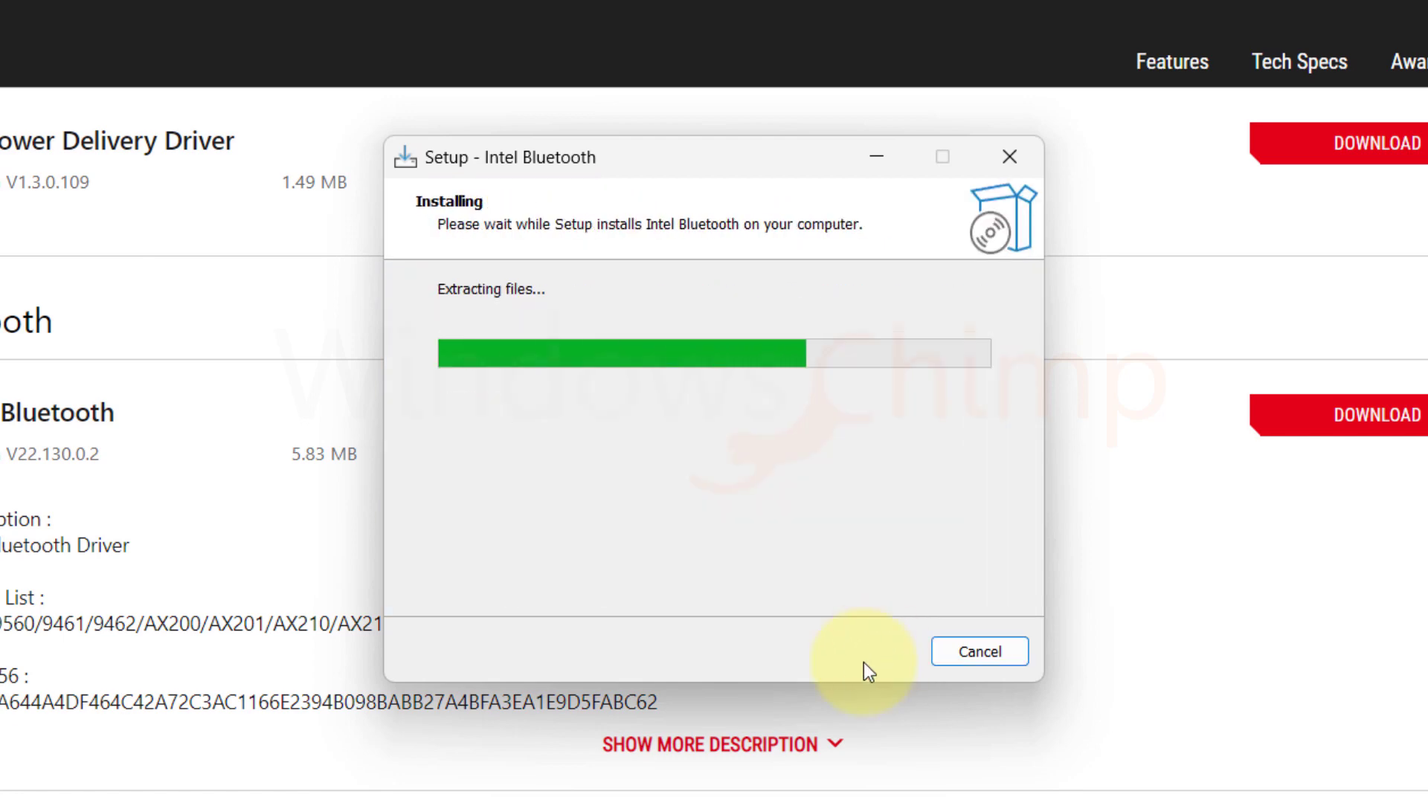